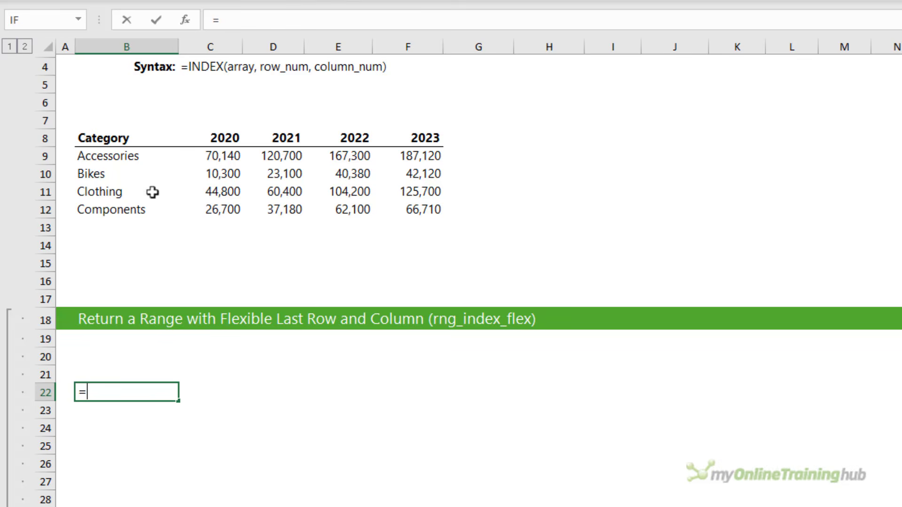
- Start the formula in B22 with the absolute reference $B$8, a range colon and the INDEX function
click(110, 140)
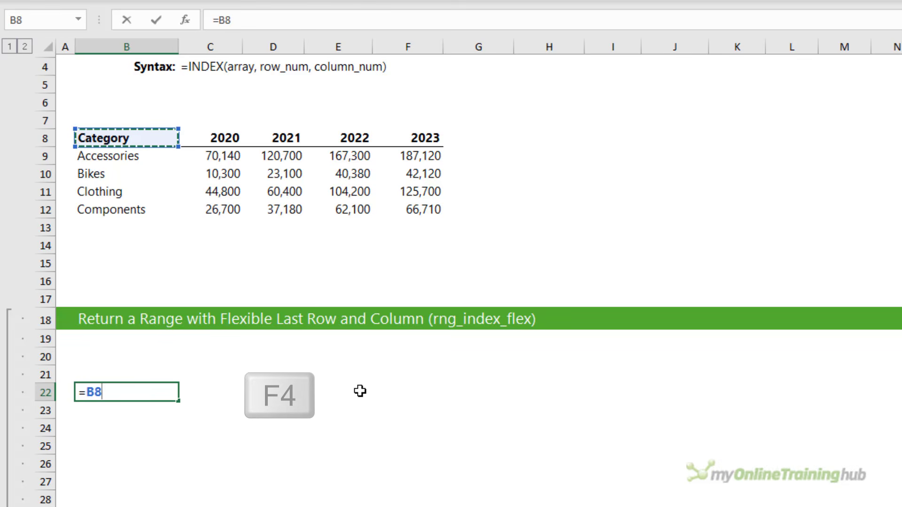
key(F4)
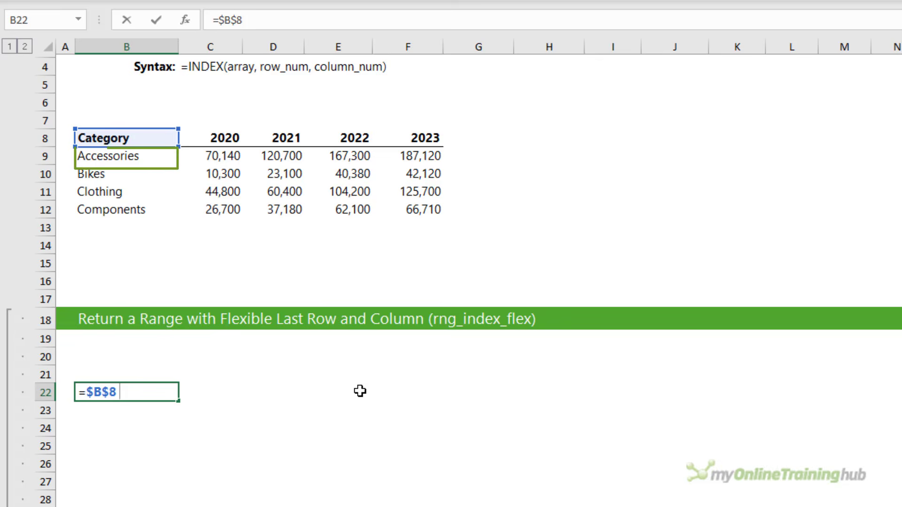
text(:)
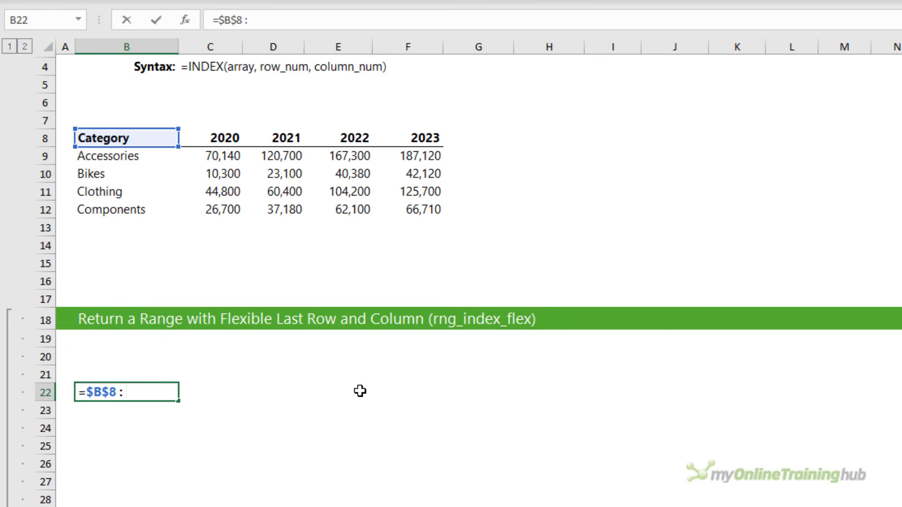
text( ind)
key(Tab)
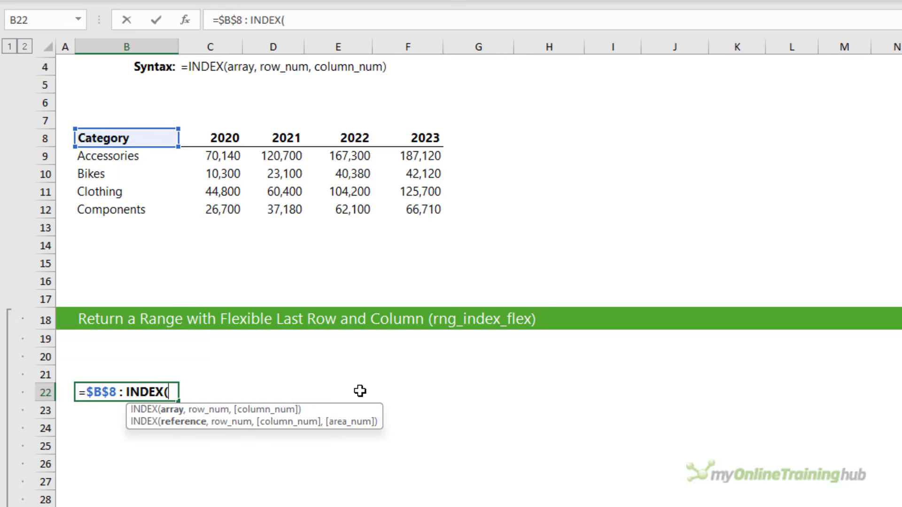
- Set the INDEX array to the absolute range $B$8:$L$16, leaving room for table growth
drag(127, 139, 439, 230)
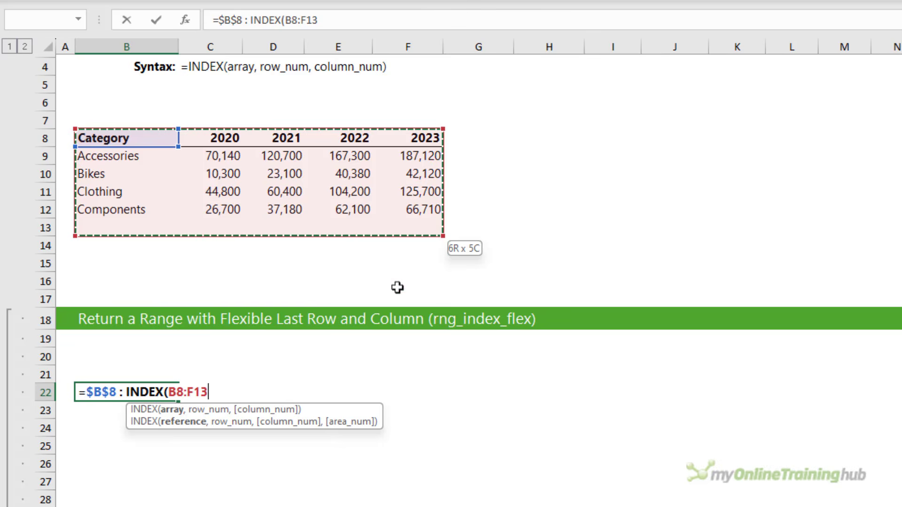
drag(398, 288, 801, 273)
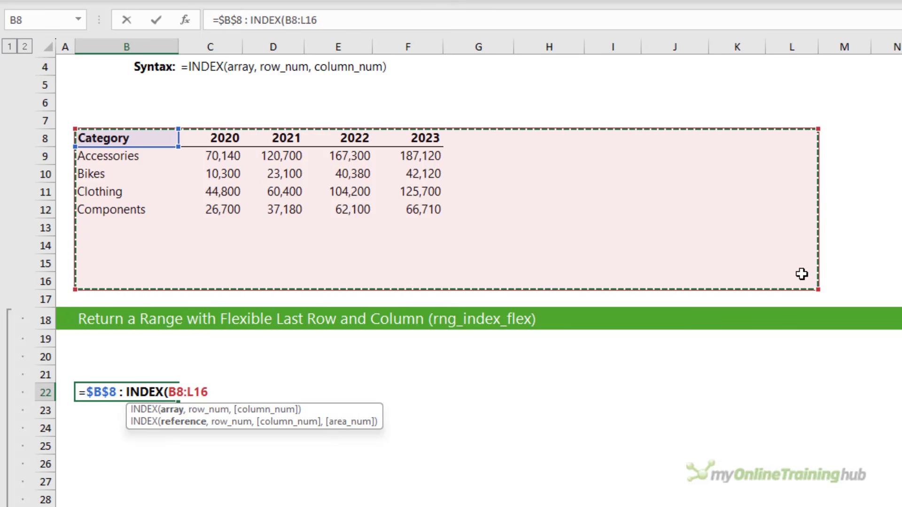
key(F4)
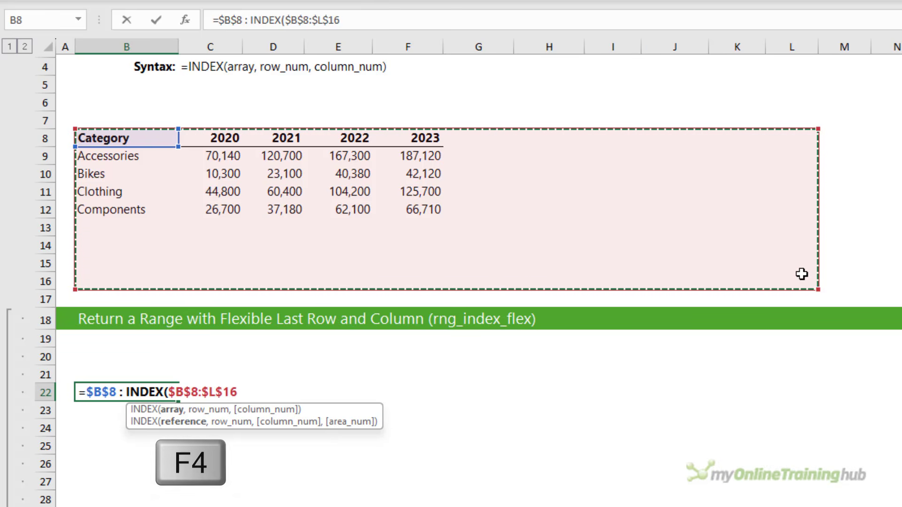
- Add COUNTA($B$8:$B$16) as the INDEX row number, using absolute references
text(,c)
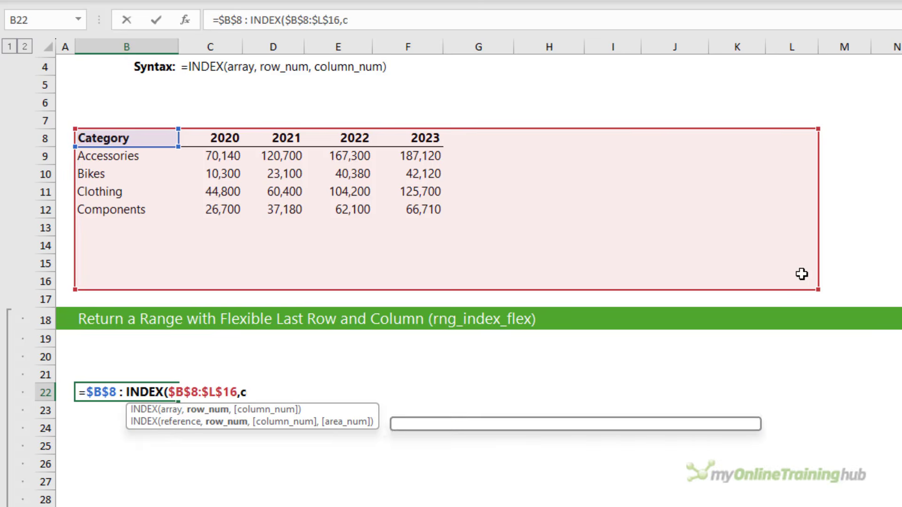
text(ounta)
key(Tab)
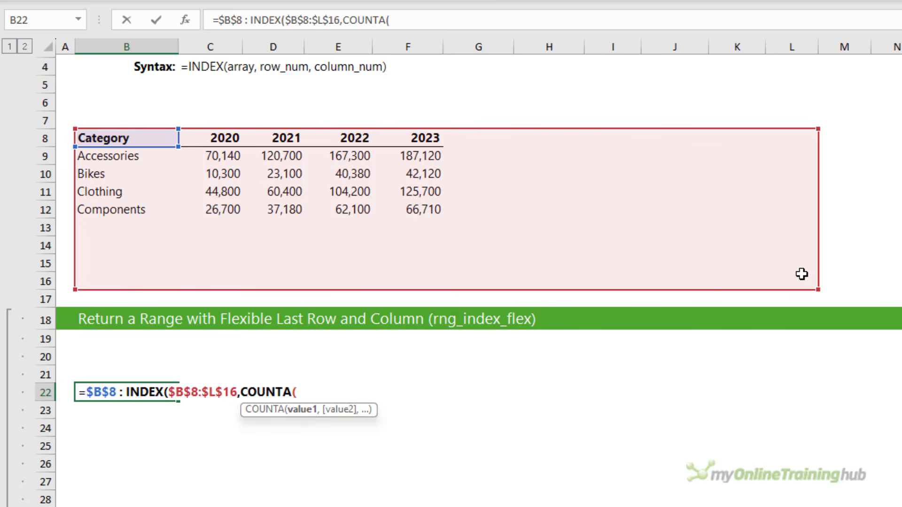
drag(154, 141, 141, 285)
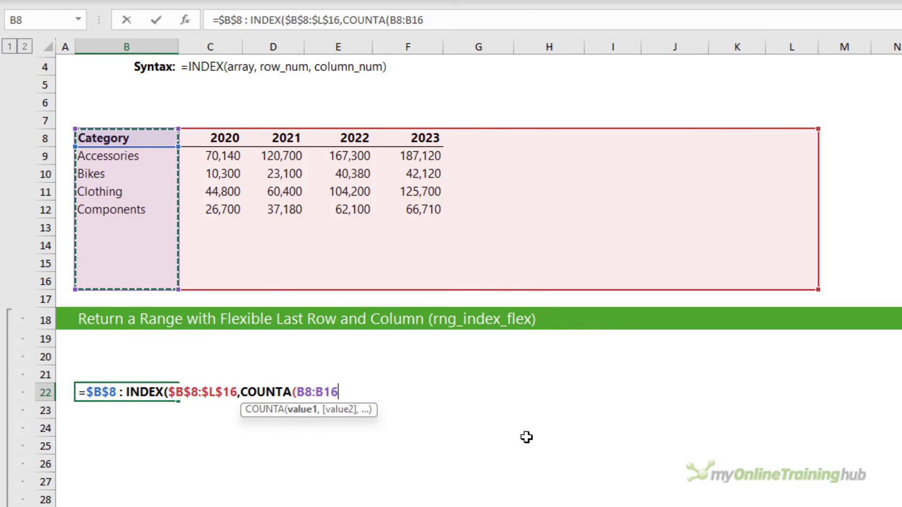
key(F4)
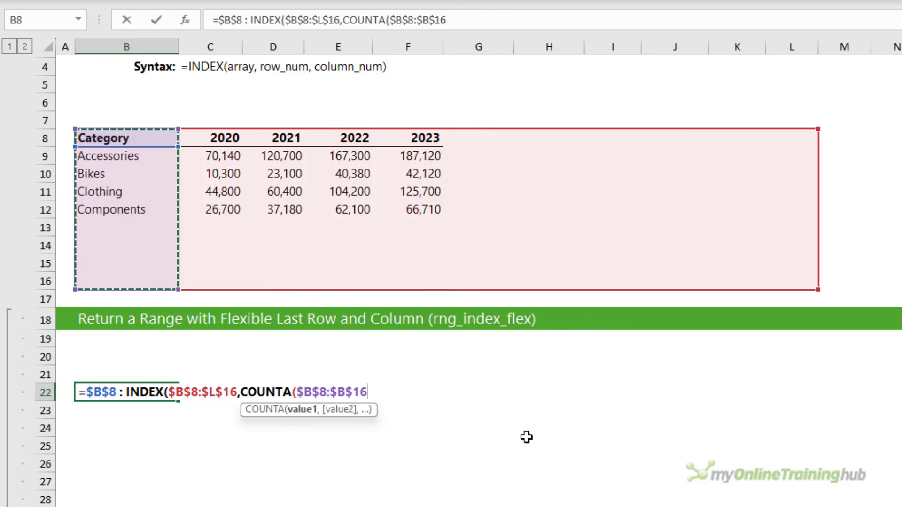
text())
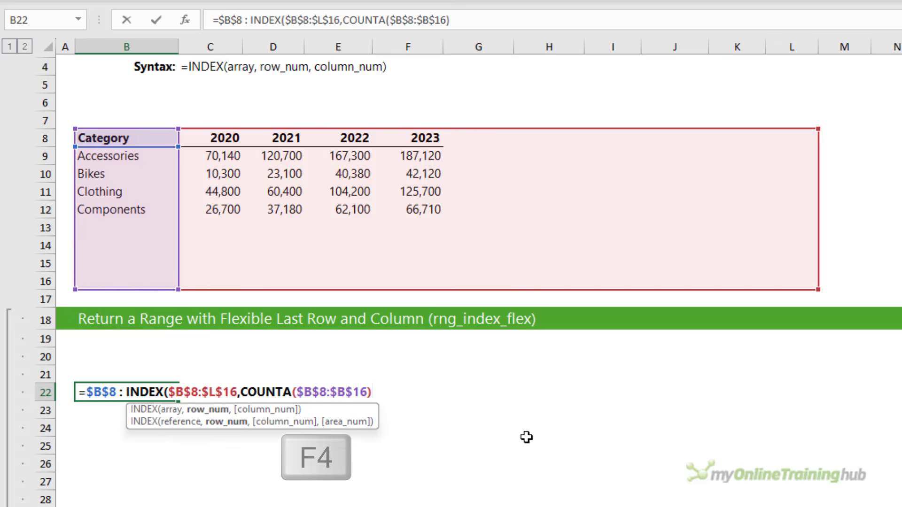
- Add COUNTA($B$8:$L$8) as the INDEX column number with absolute references, then close and enter the formula
text(,)
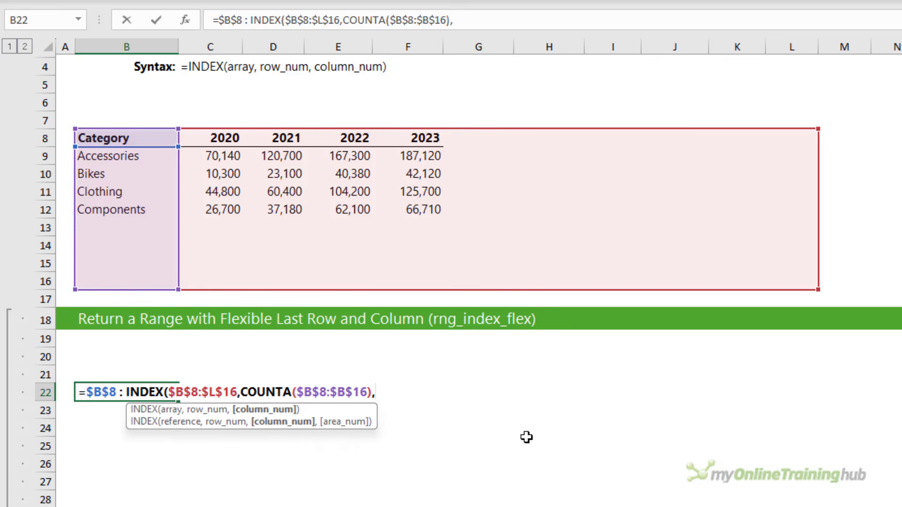
text(counta)
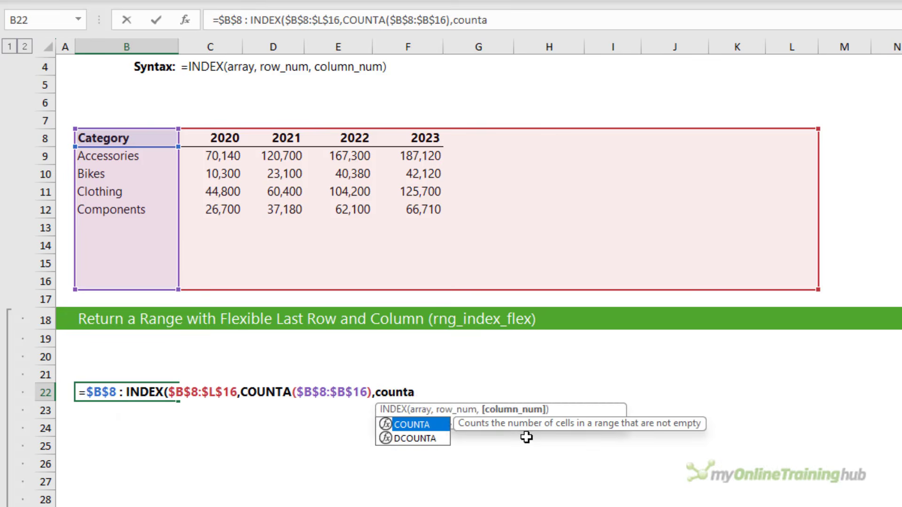
key(Tab)
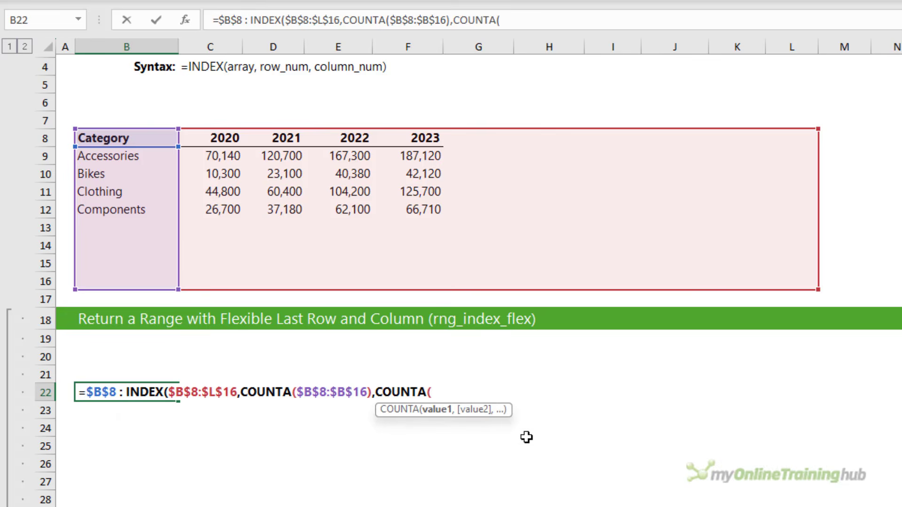
click(148, 137)
drag(148, 136, 797, 136)
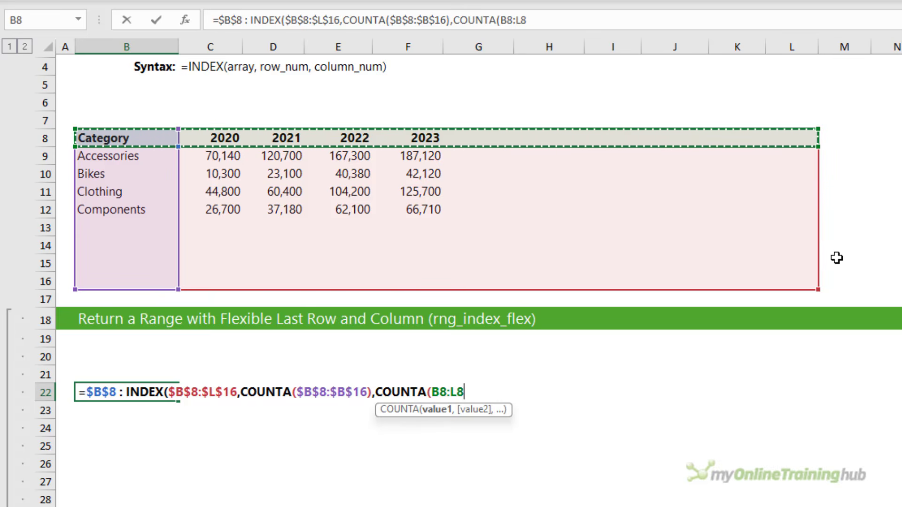
key(F4)
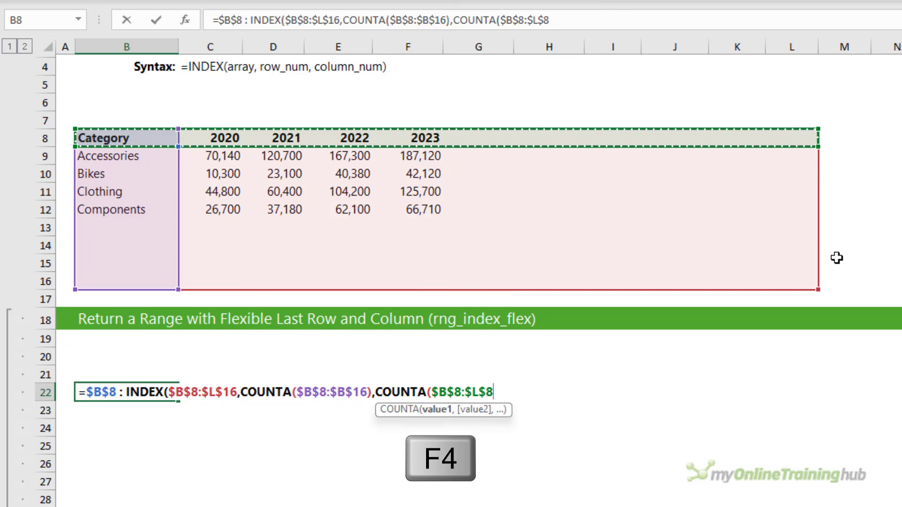
text())
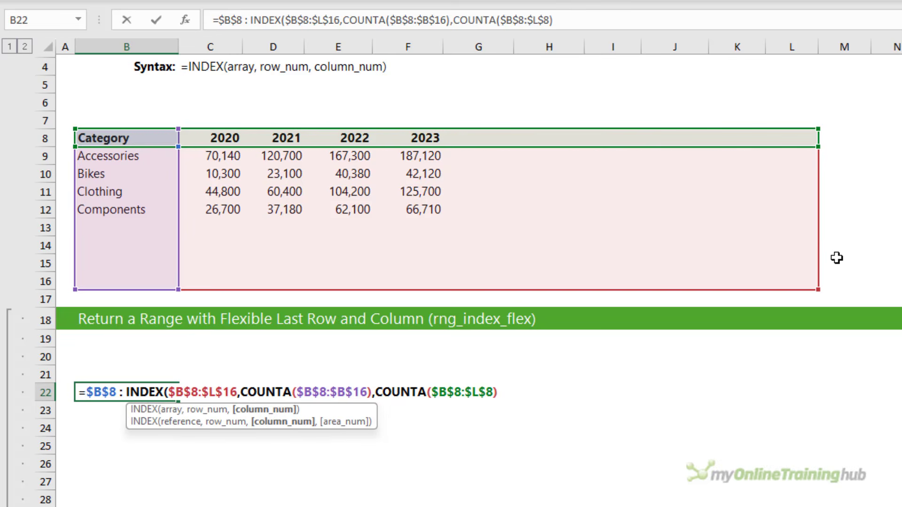
text())
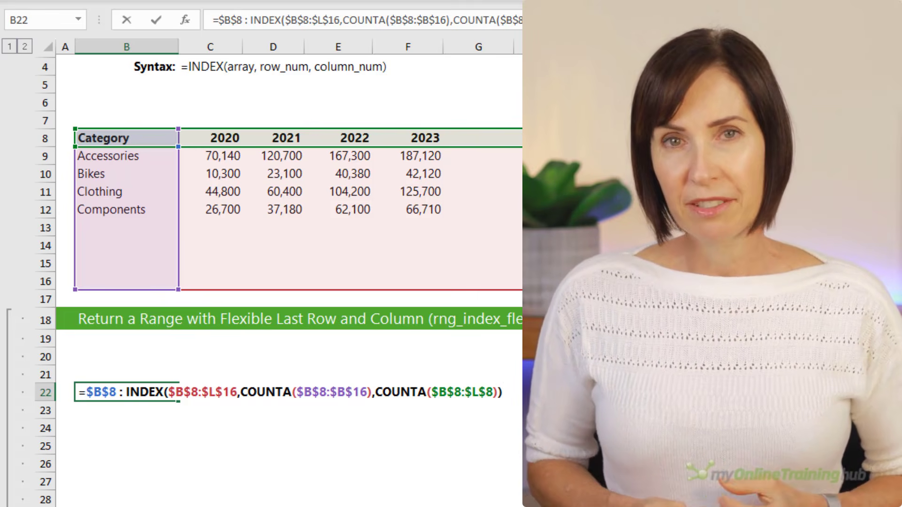
key(Return)
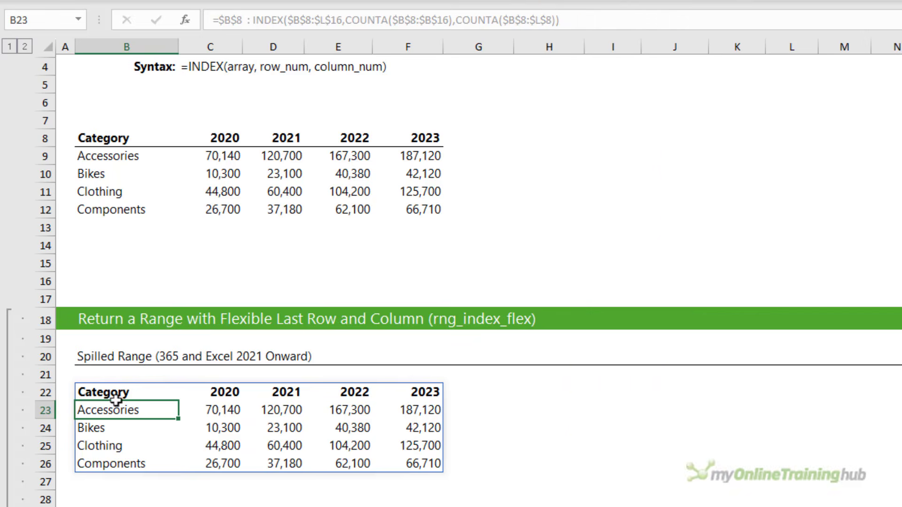
- Copy the full text of the formula in B22 and leave the cell unchanged
click(94, 393)
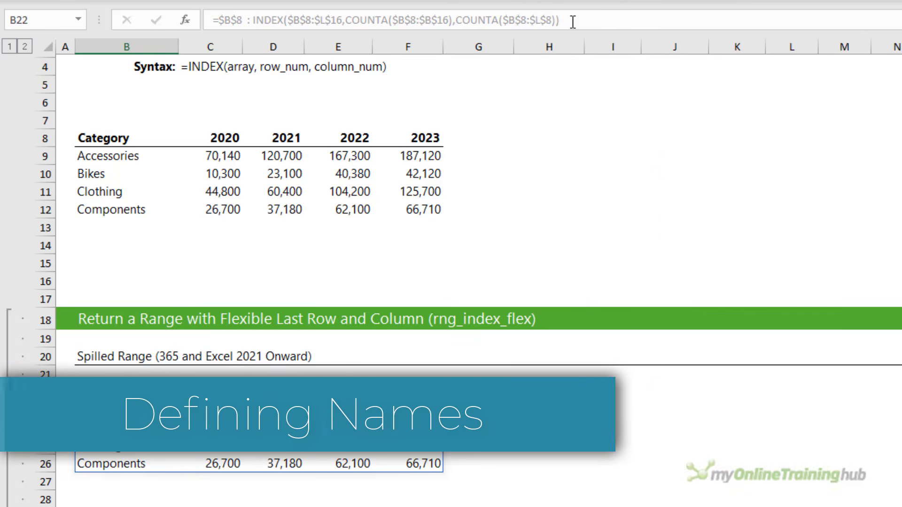
drag(561, 20, 161, 22)
key(ctrl+c)
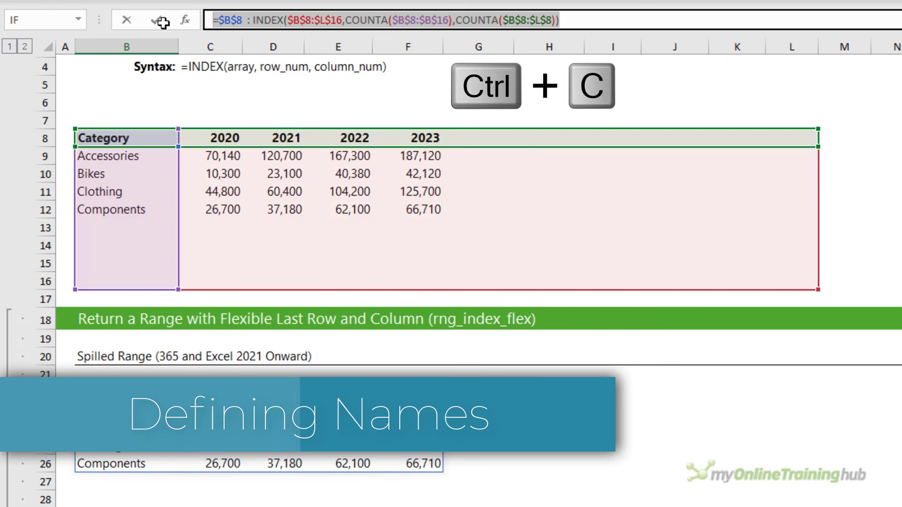
key(Escape)
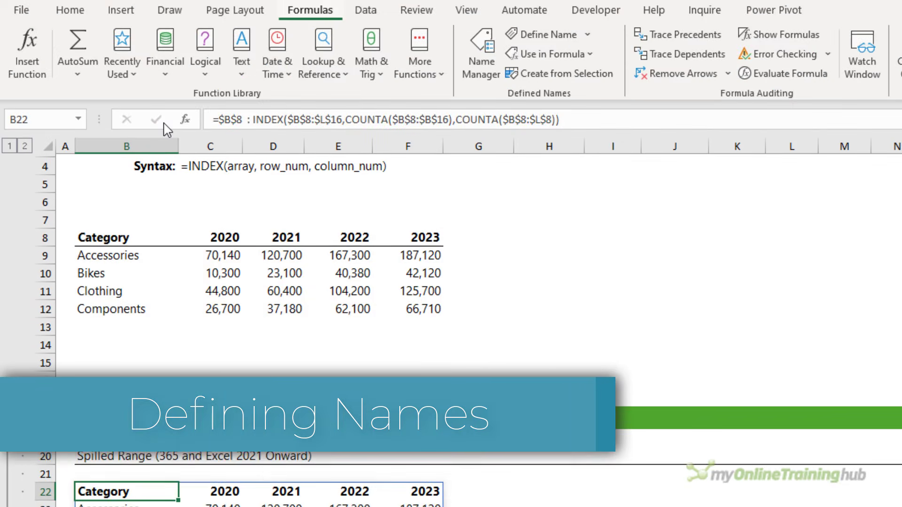
- Define the workbook-scoped name rng_index_flex, replacing its default reference with the copied INDEX formula
click(548, 38)
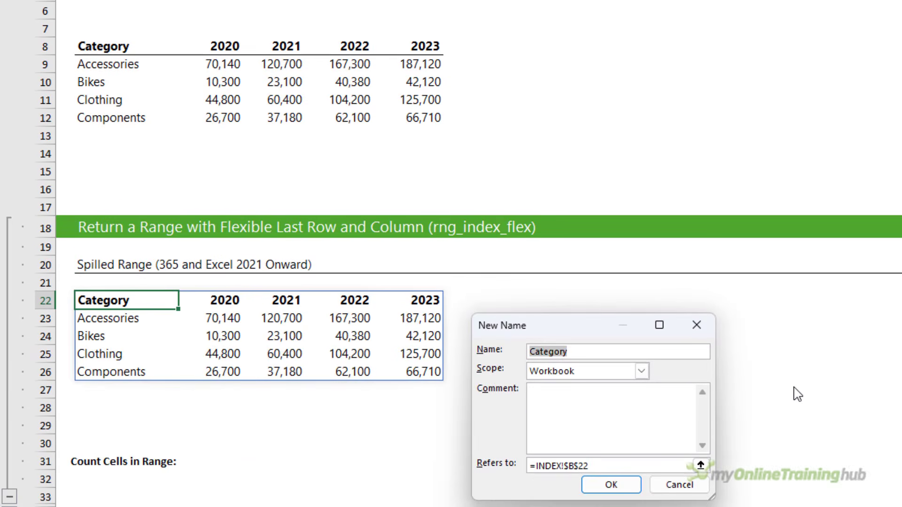
text(rng_index_flex)
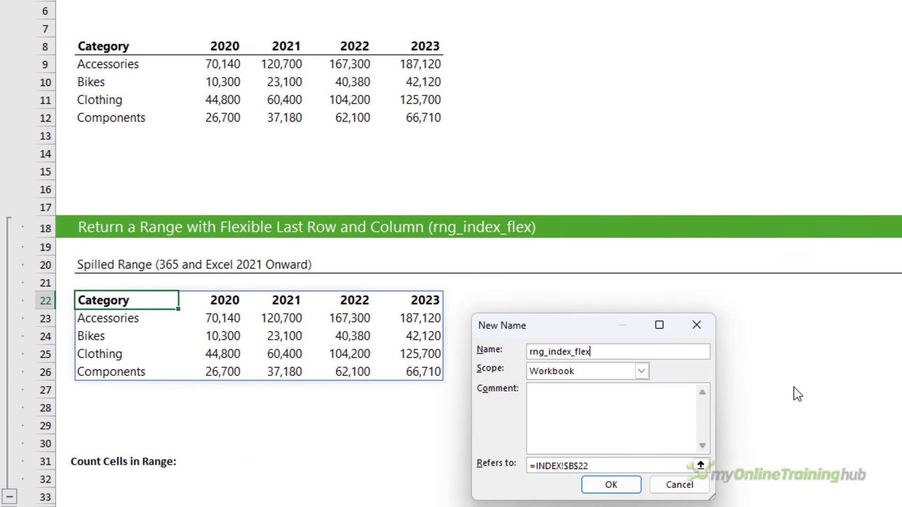
click(601, 465)
key(BackSpace)
key(BackSpace)
key(BackSpace)
key(BackSpace)
key(BackSpace)
key(BackSpace)
key(BackSpace)
key(BackSpace)
key(BackSpace)
key(BackSpace)
key(BackSpace)
key(BackSpace)
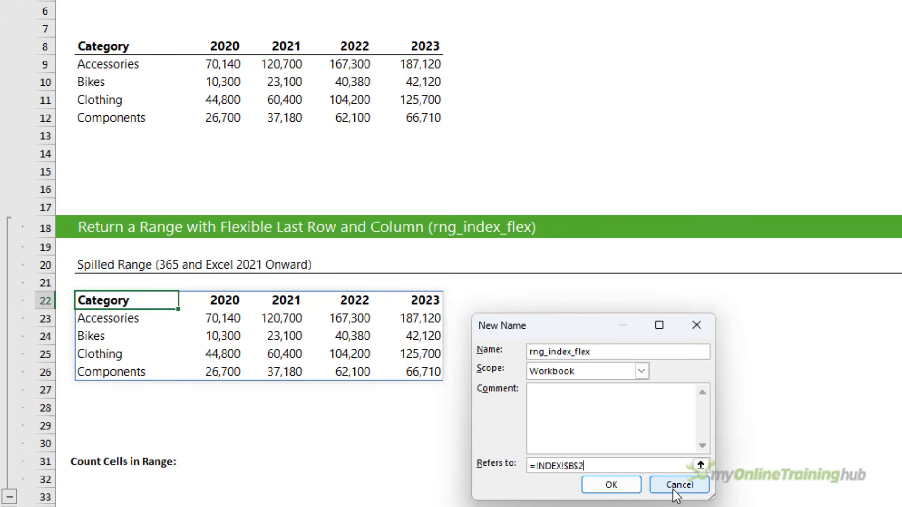
key(ctrl+v)
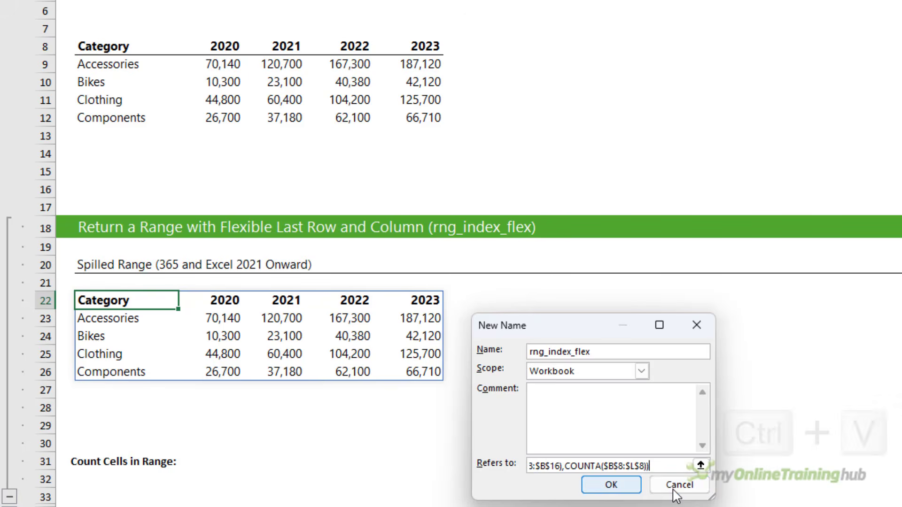
click(598, 491)
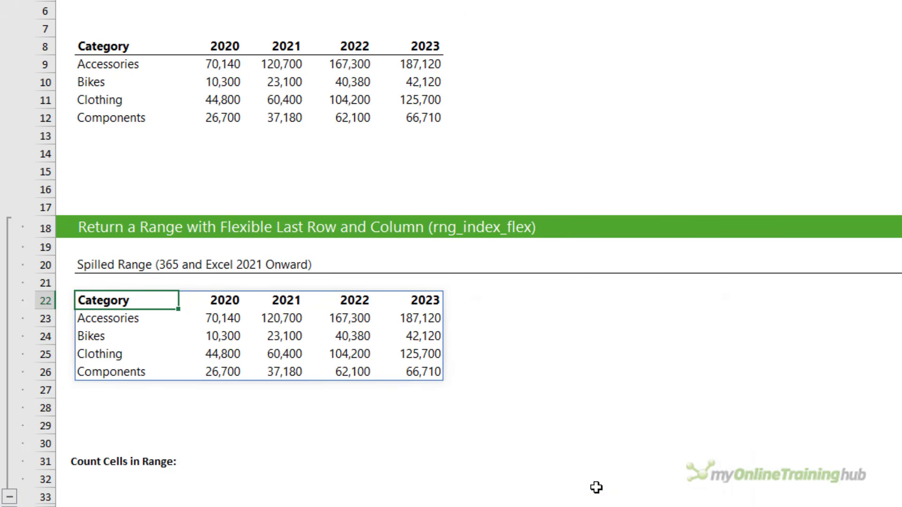
- Start a COUNTA formula in C31, next to the Count Cells in Range label
click(218, 459)
text(=coun)
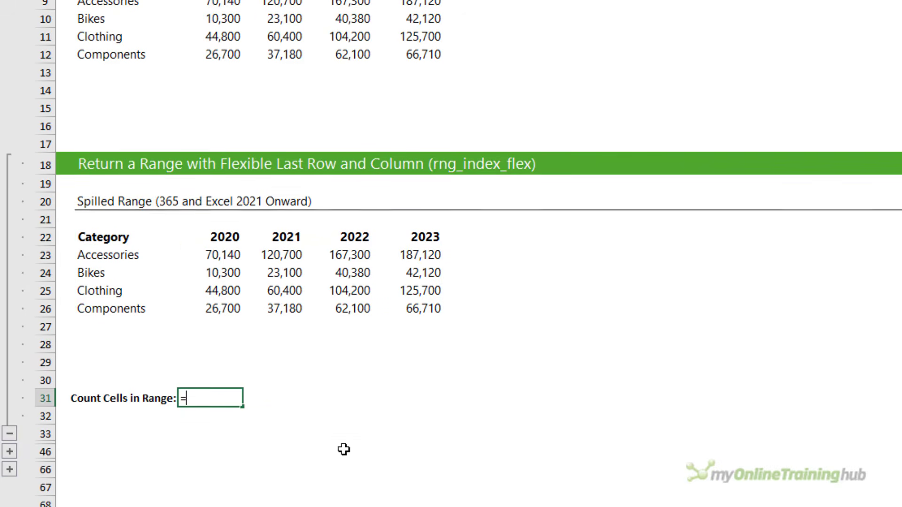
text(a)
key(Tab)
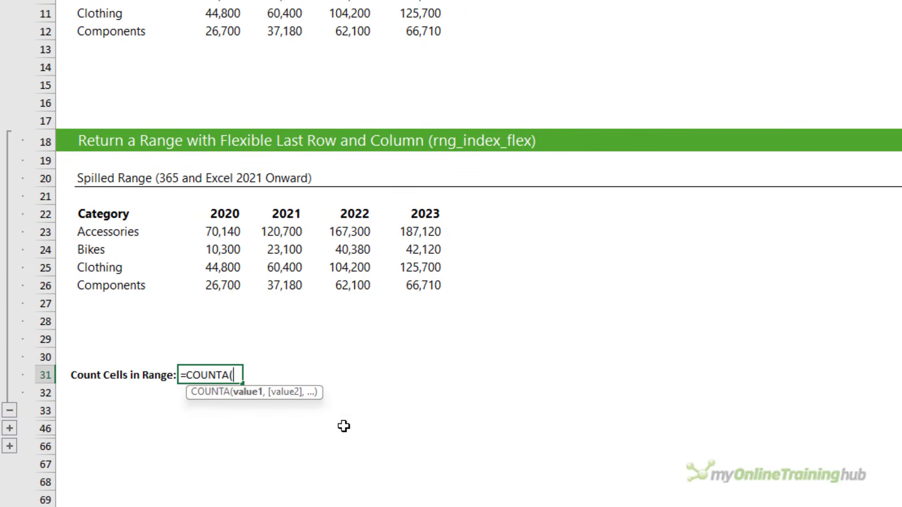
text(rng)
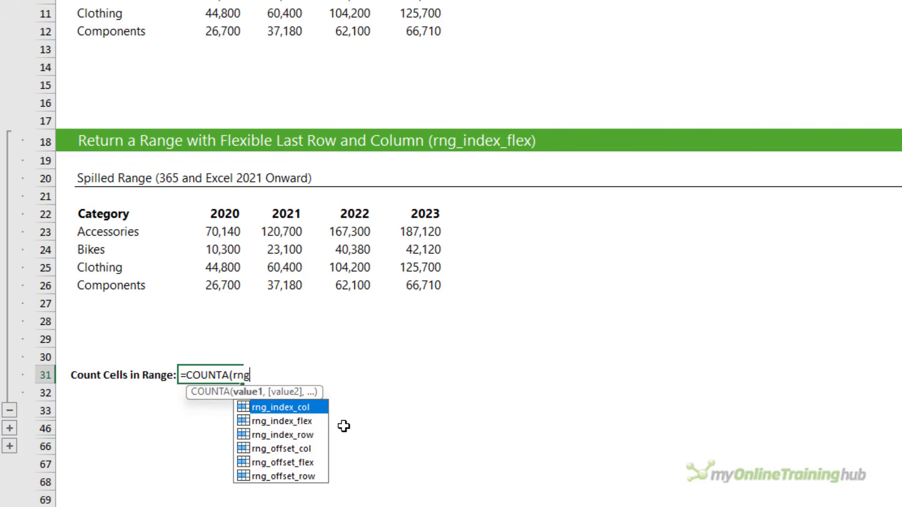
key(Down)
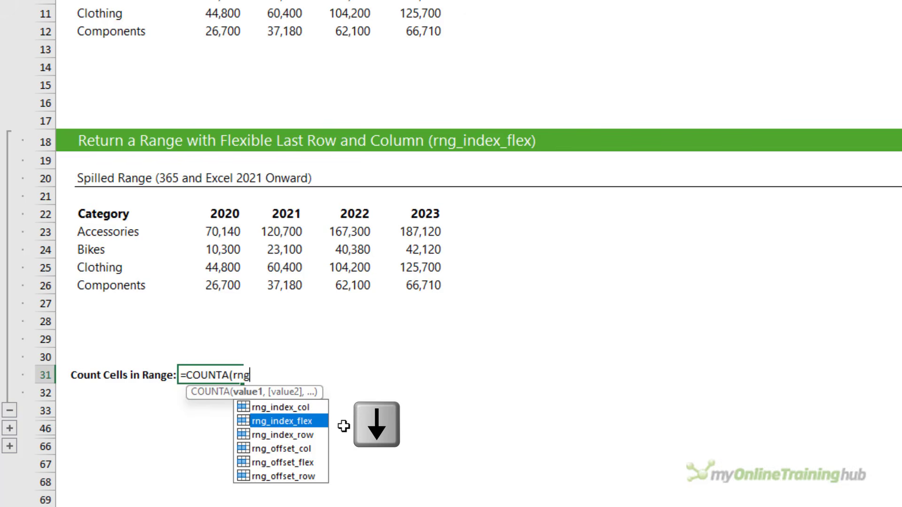
key(Down)
key(Up)
key(BackSpace)
key(BackSpace)
key(BackSpace)
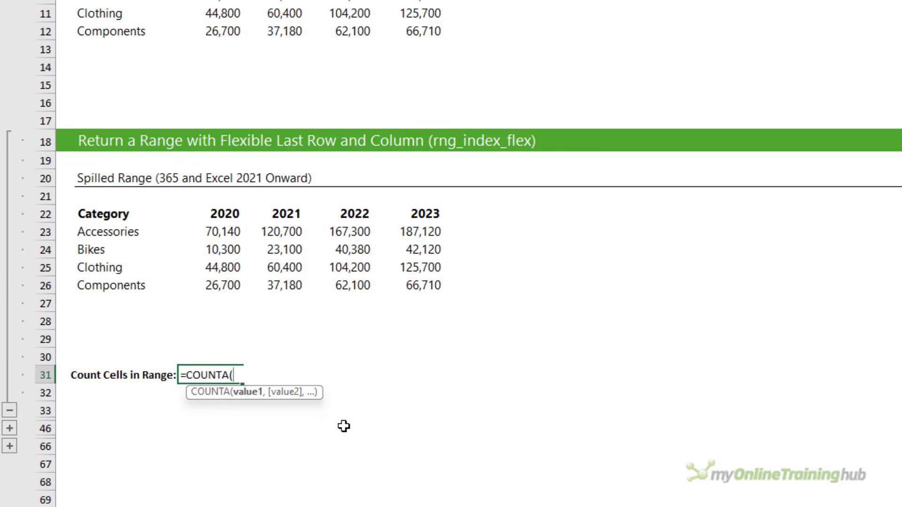
- Insert the defined name rng_index_flex as the COUNTA argument in C31, then close and enter the formula
key(F3)
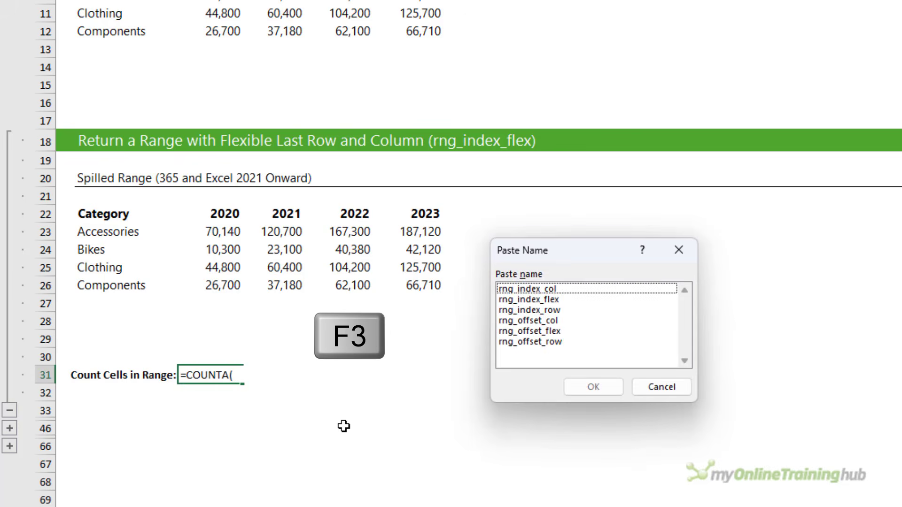
drag(559, 261, 379, 282)
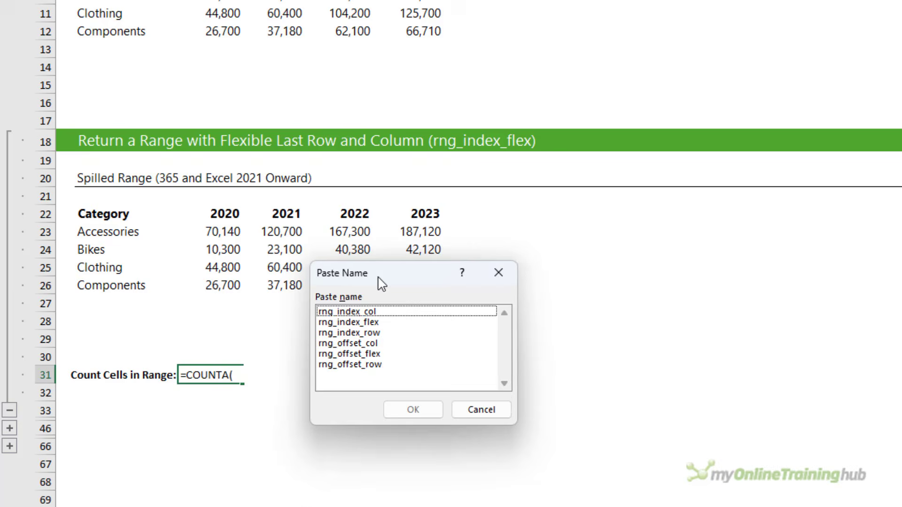
click(382, 325)
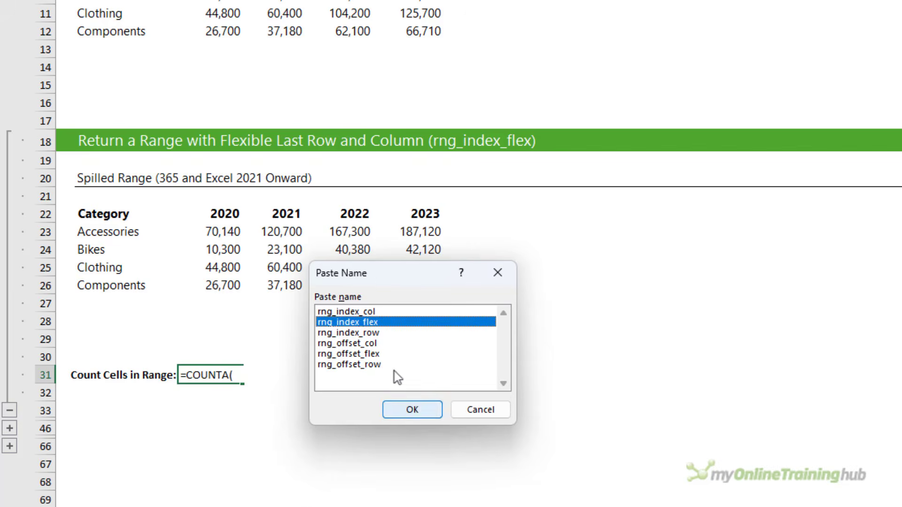
click(406, 412)
text())
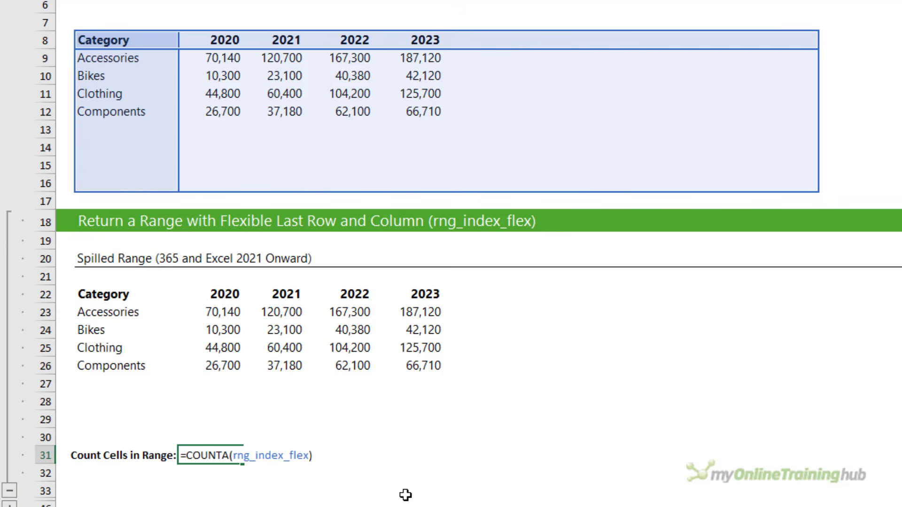
key(Return)
- Evaluate the COUNTA formula in C31 one stage to inspect the range that rng_index_flex resolves to
key(Up)
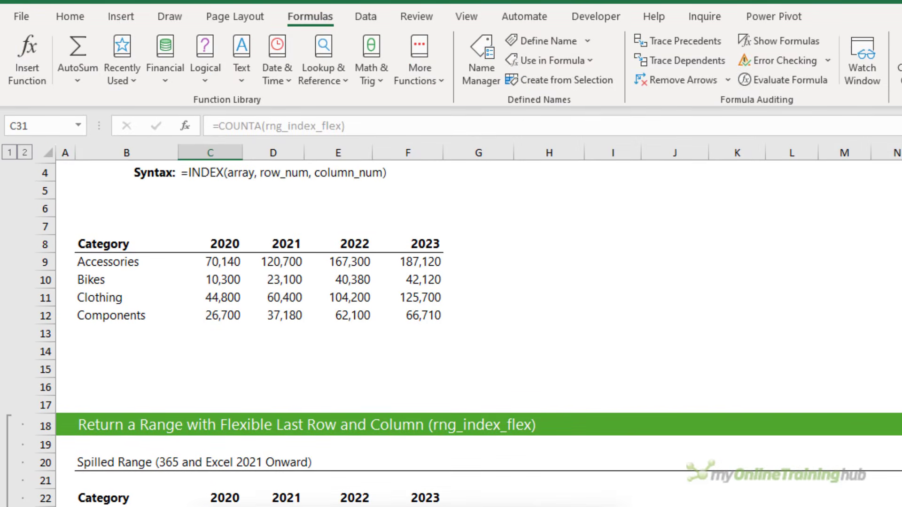
click(783, 80)
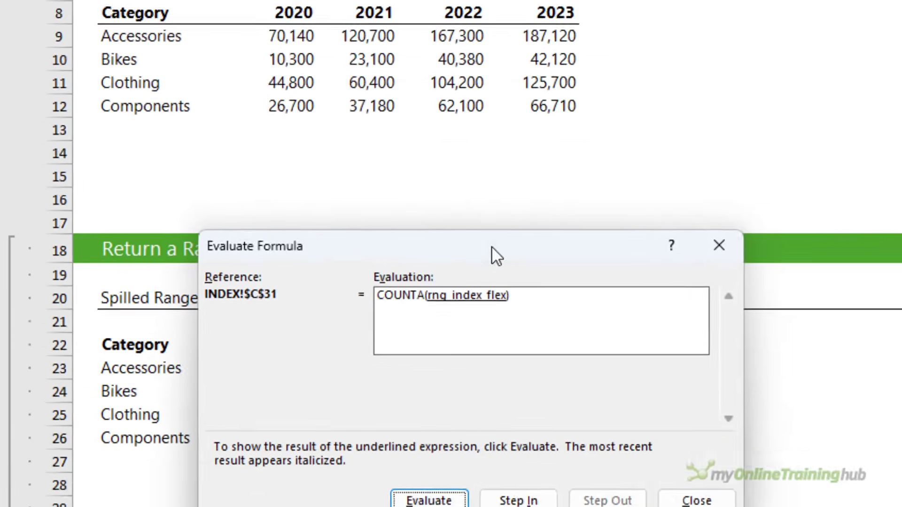
click(530, 402)
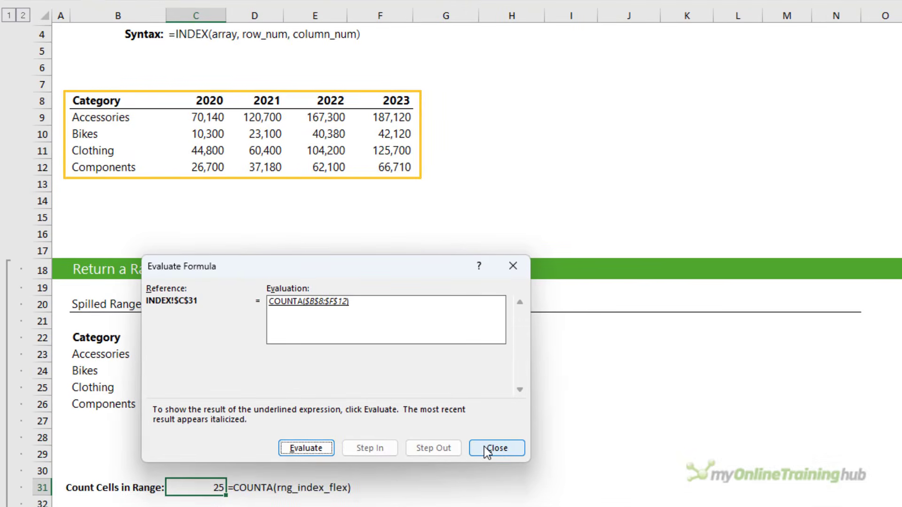
click(484, 446)
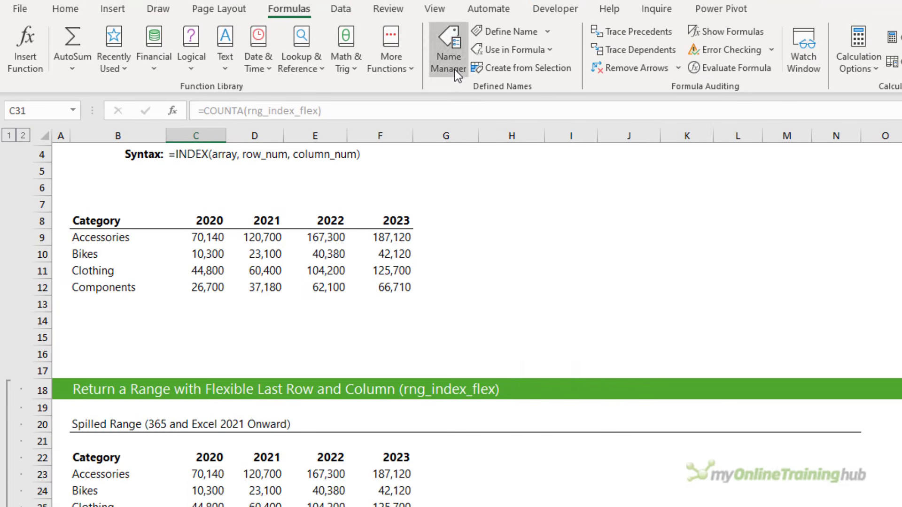
- Inspect the reference of the defined name rng_index_flex and the cells it covers, leaving it unchanged
click(453, 69)
click(141, 405)
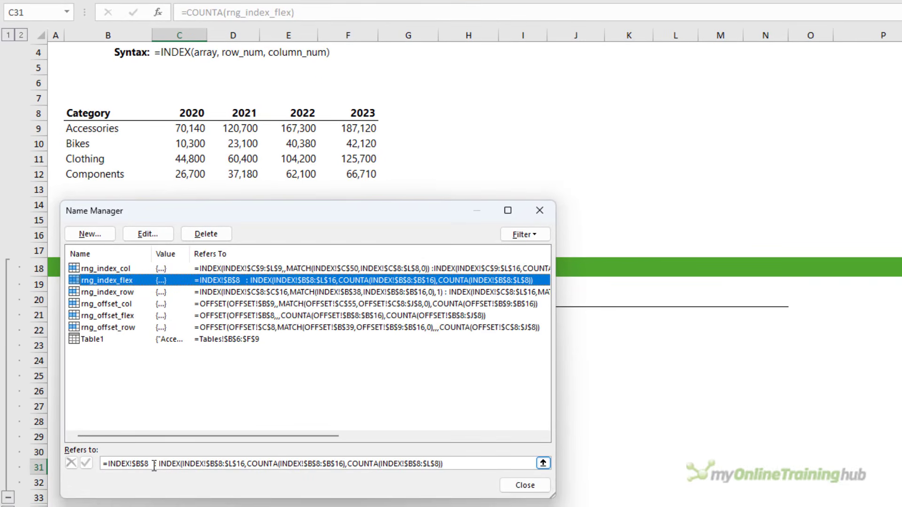
click(154, 463)
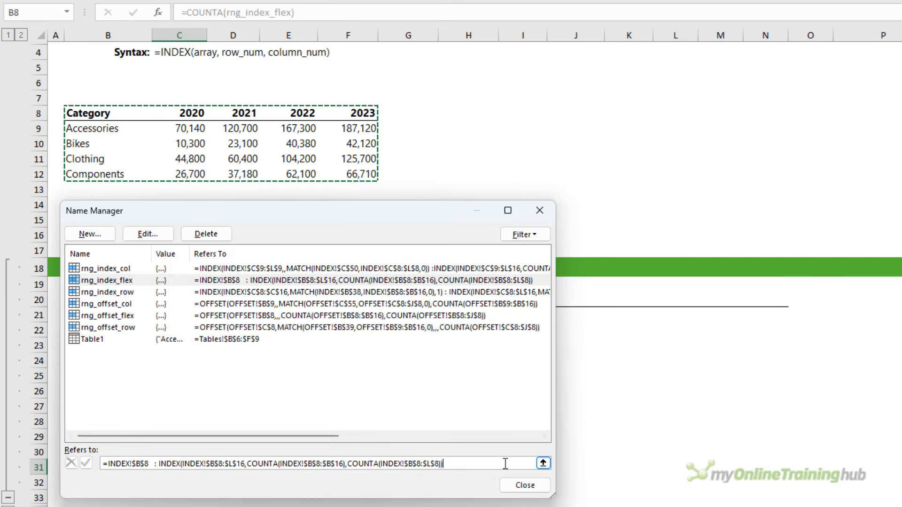
click(525, 485)
- Add a Misc row (16,850, 18,740, 19,930, 21,170) and a 2024 column (190,710, 45,160, 129,710, 69,340, 23,470) to the source table
click(122, 190)
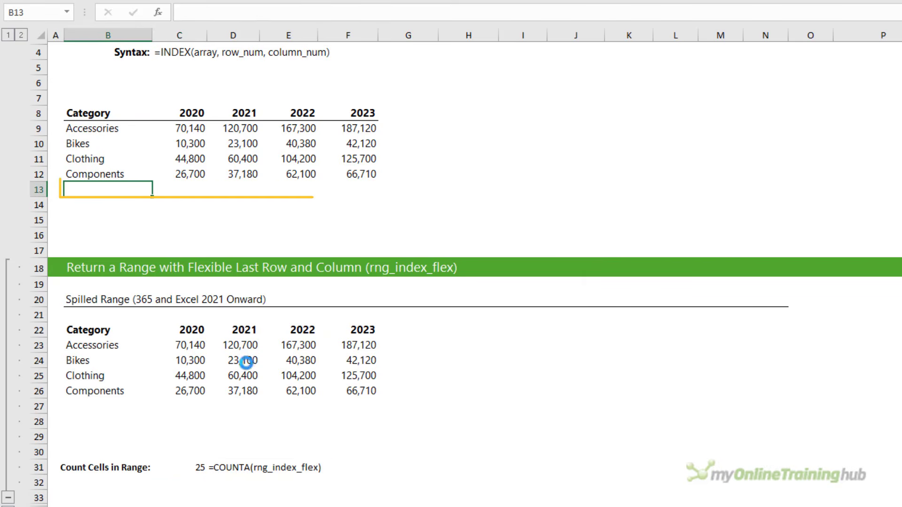
text(Misc	16,850	18,740	19,930	21,170)
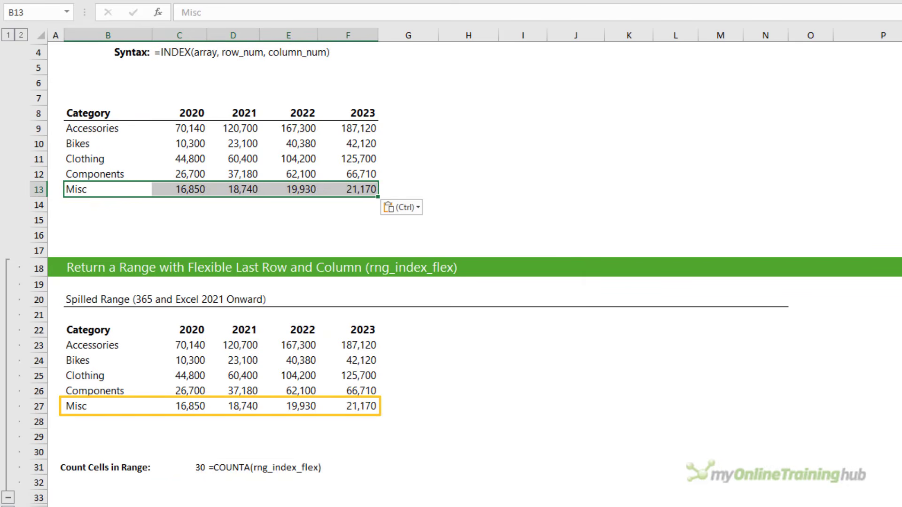
click(389, 112)
text(2024 190,710 45,160 129,710 69,340 23,470)
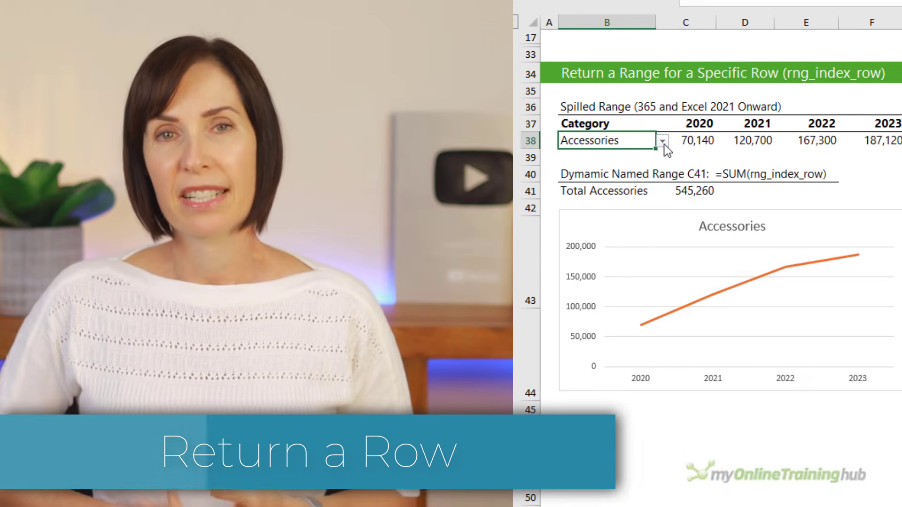
- Choose Bikes as the category in B38 of the Return a Range for a Specific Row section
click(663, 142)
click(626, 167)
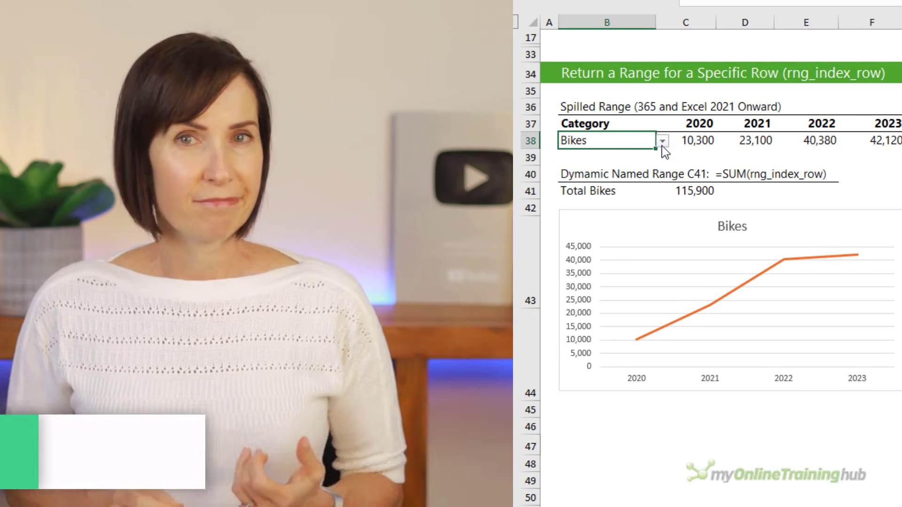
click(662, 142)
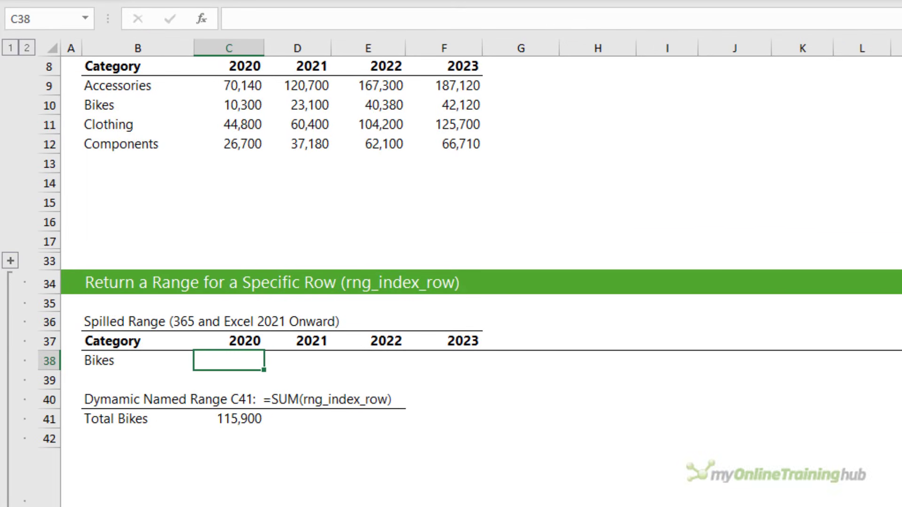
- Start an INDEX formula in C38 with the absolute range $C$8:$C$16 as its array
text(=INDEX()
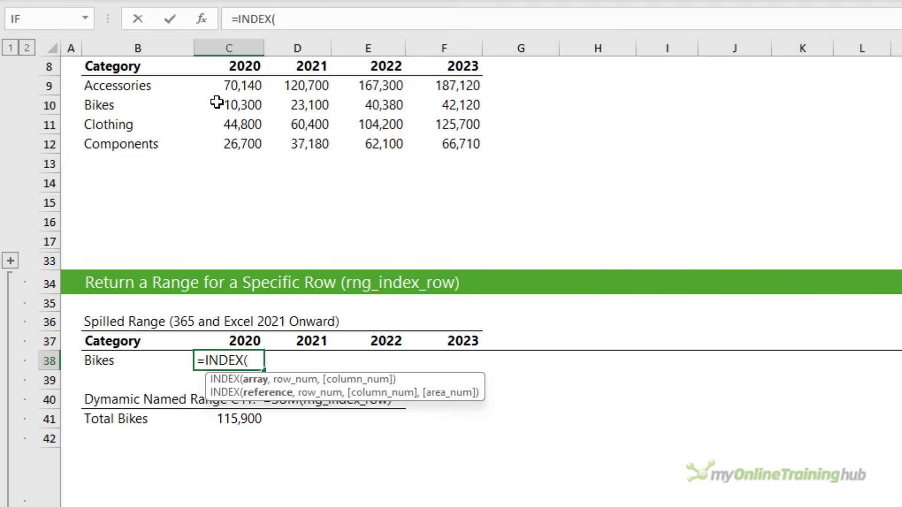
drag(221, 74, 224, 218)
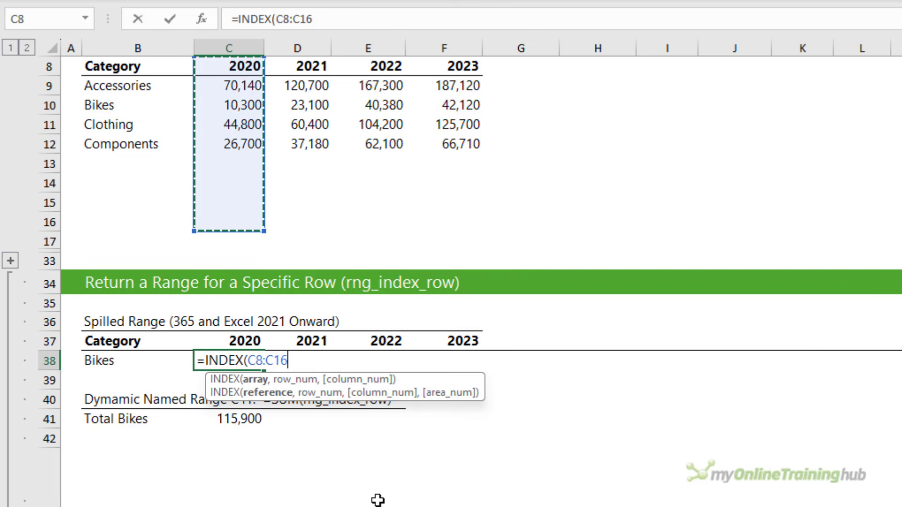
key(F4)
text(,)
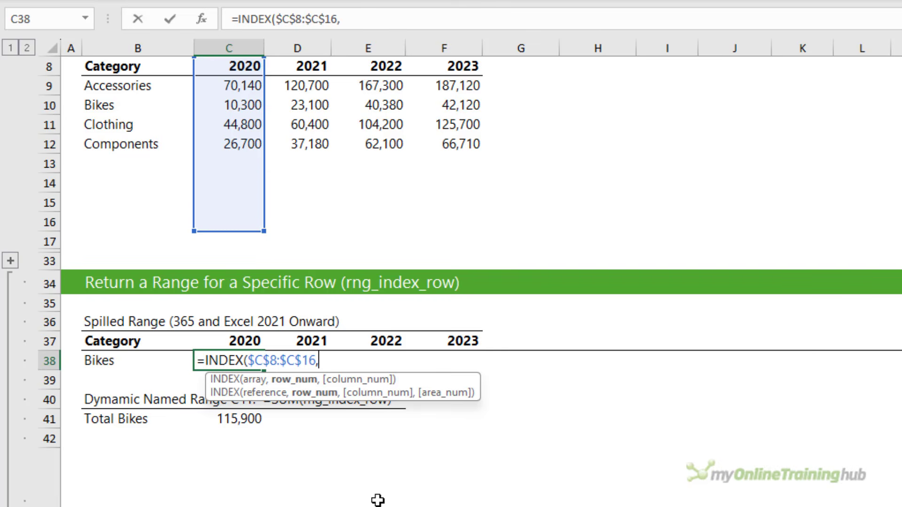
- Add MATCH($B$38,$B$8:$B$16,0) as the INDEX row number, using absolute references and an exact match
text(mat)
key(Tab)
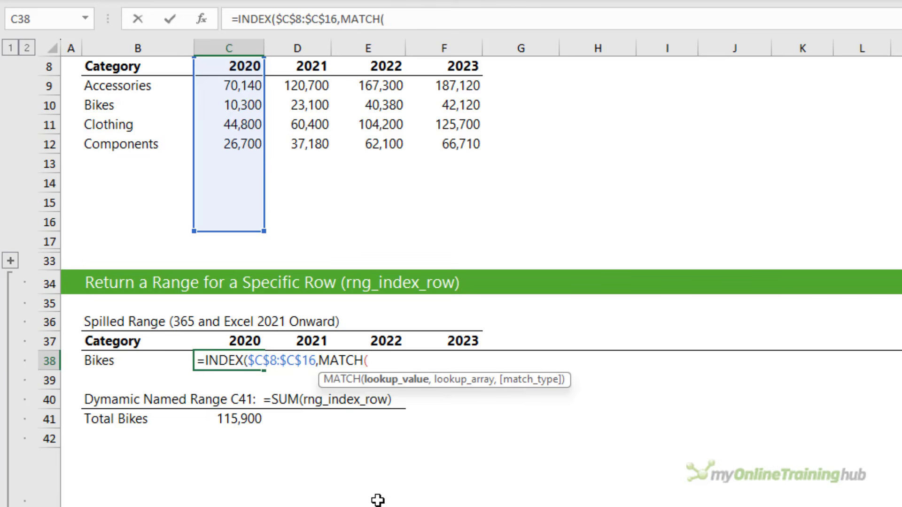
click(137, 361)
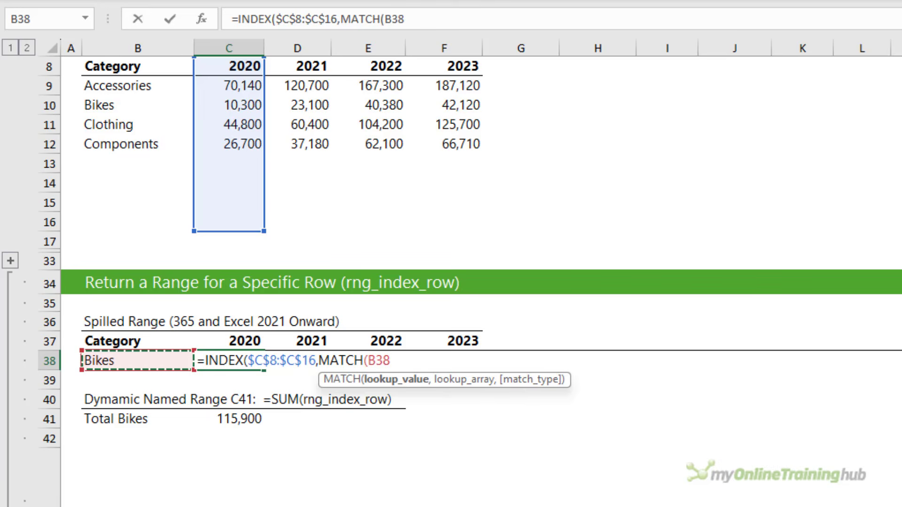
key(F4)
text(,)
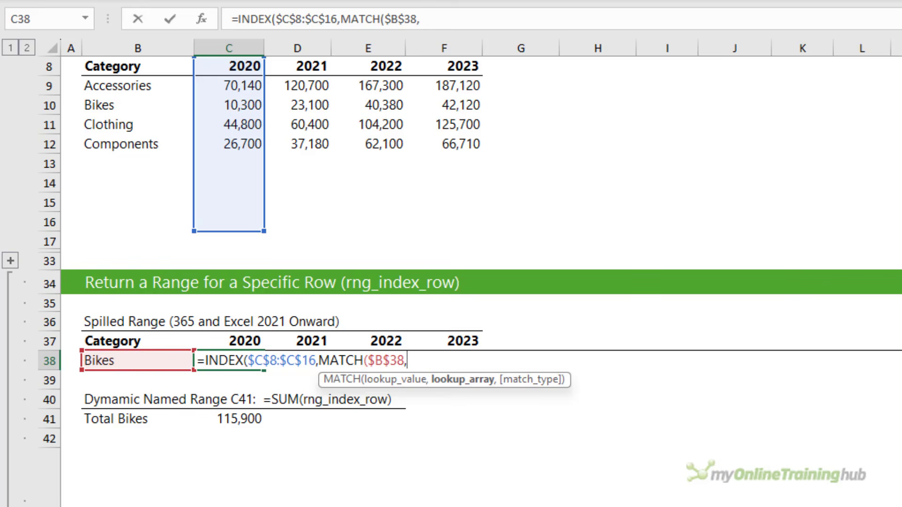
drag(127, 69, 129, 230)
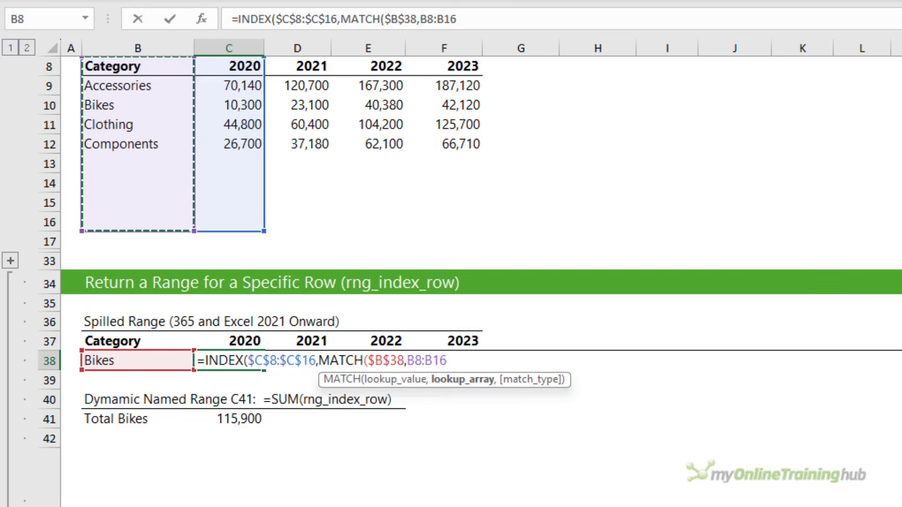
key(F4)
text(,0)
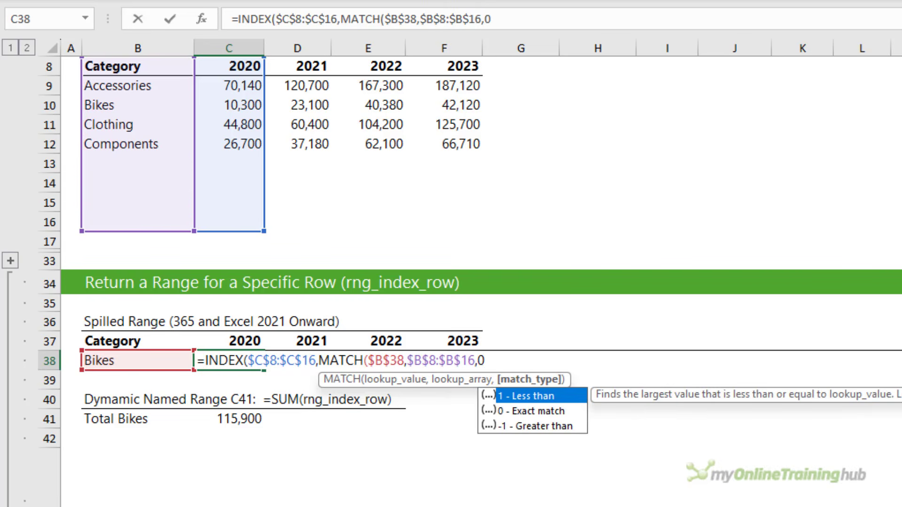
text())
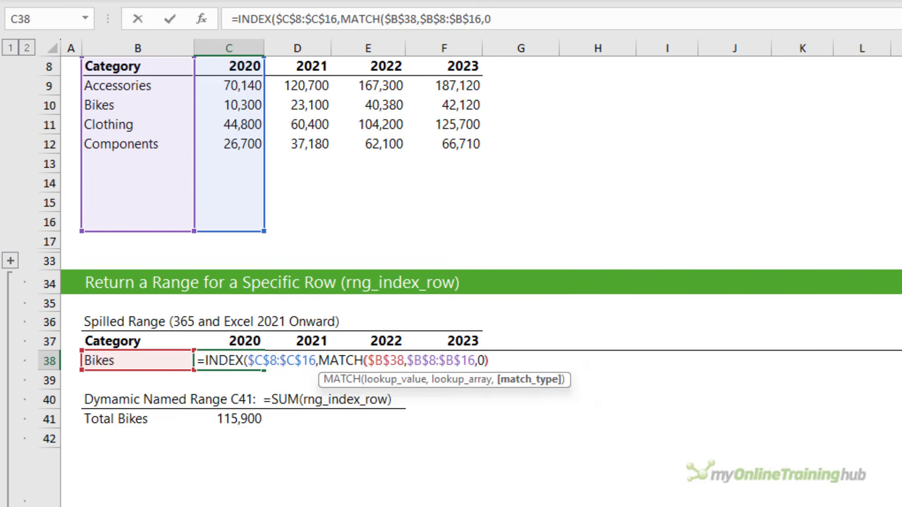
- Set the INDEX column number to 1, close the function and append the colon range operator
text(,)
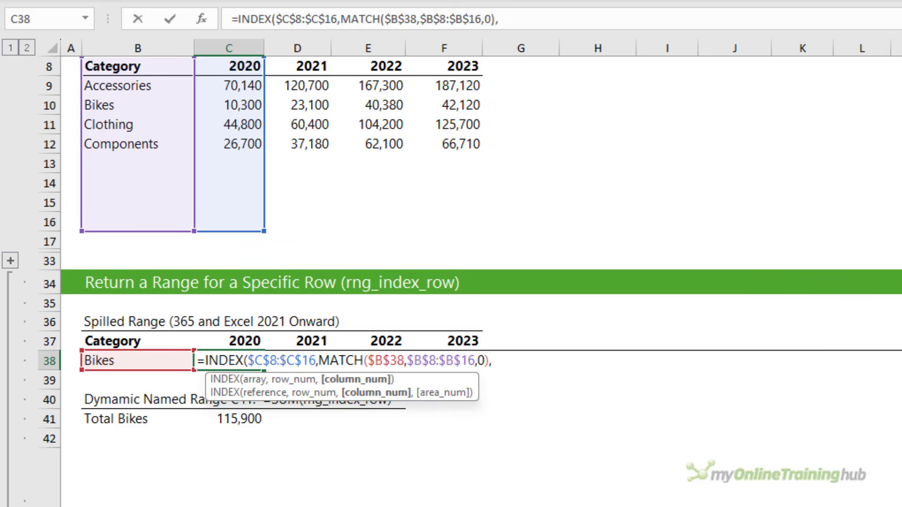
click(254, 380)
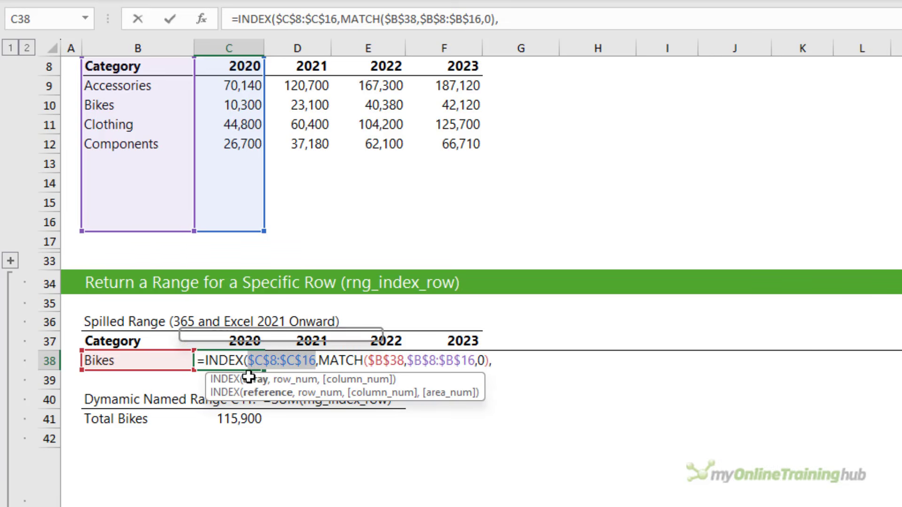
click(373, 380)
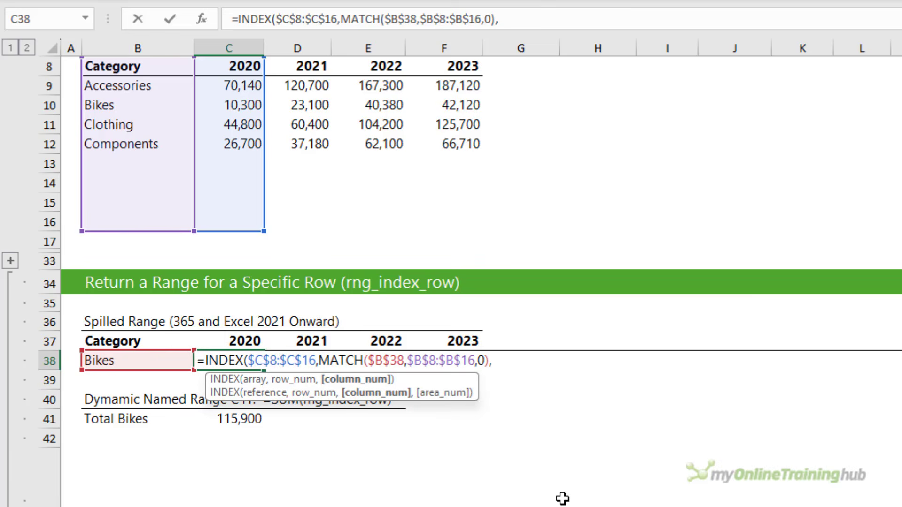
text(1) :)
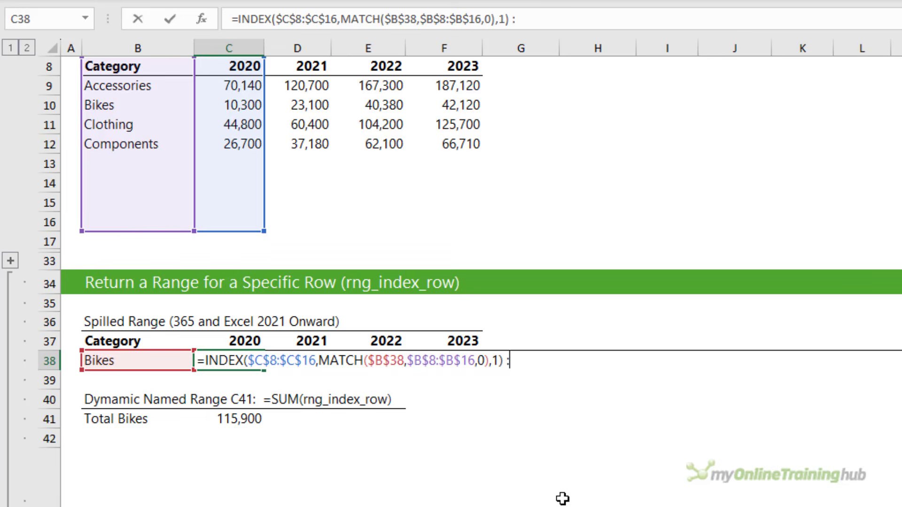
- Add a second INDEX after the colon, with the absolute range $C$8:$L$16 as its array
text(ind)
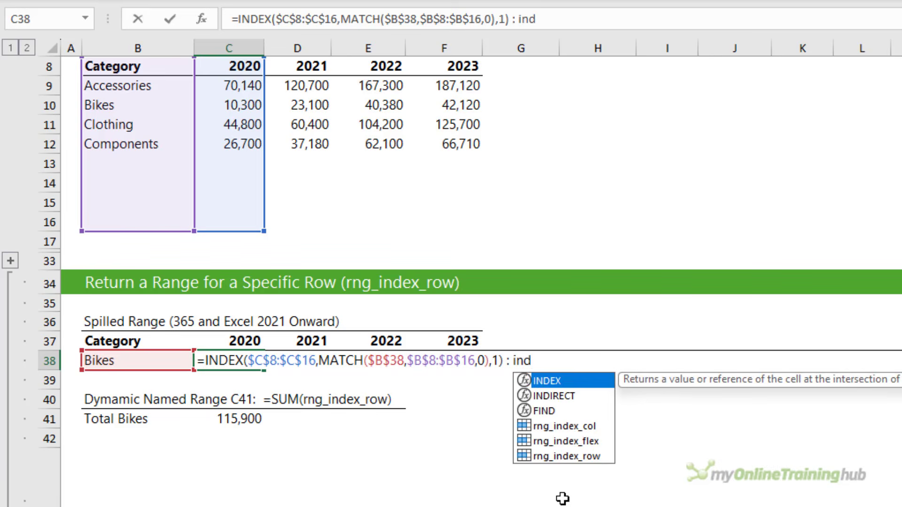
key(Tab)
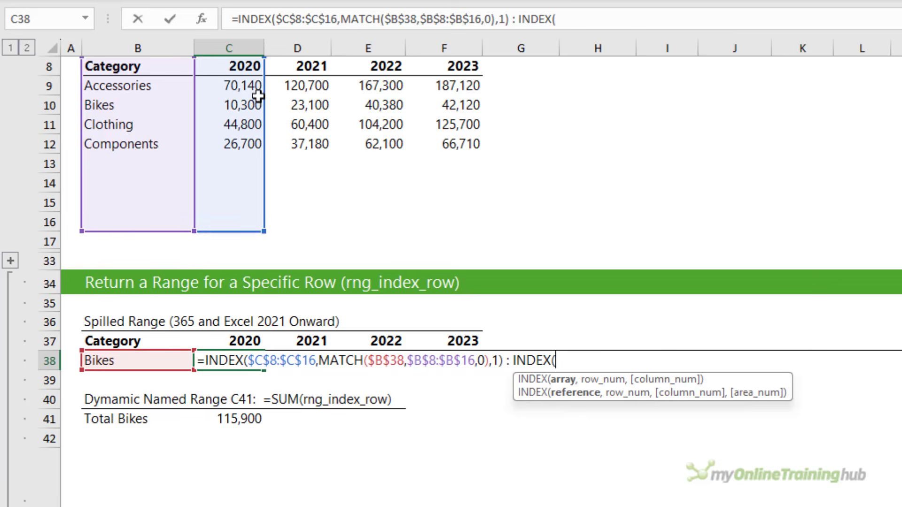
click(235, 66)
drag(235, 65, 854, 231)
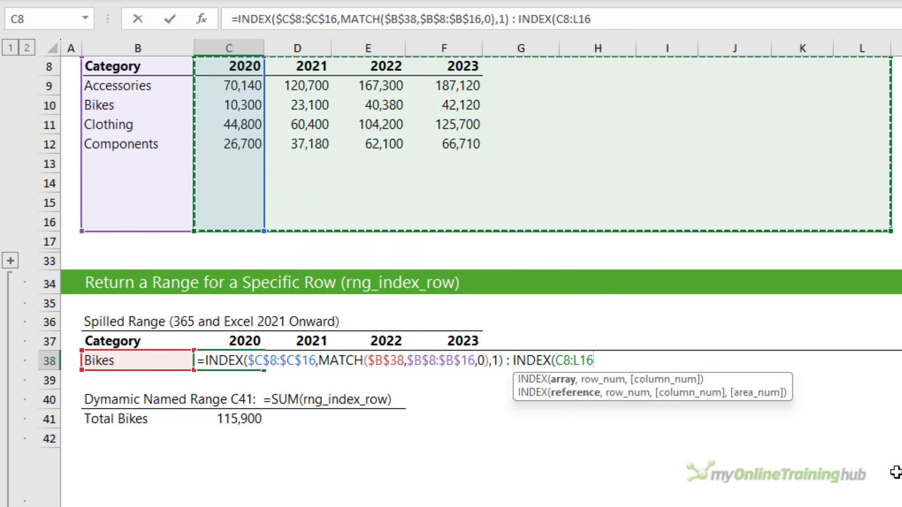
key(F4)
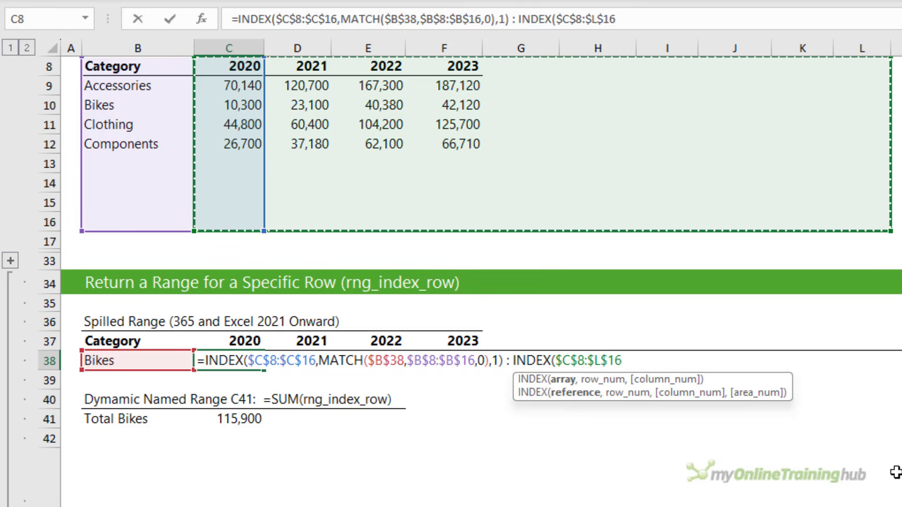
- Add MATCH($B$38,$B$8:$B$16,0) as the second INDEX's row number, using absolute references and an exact match
text(,MATCH()
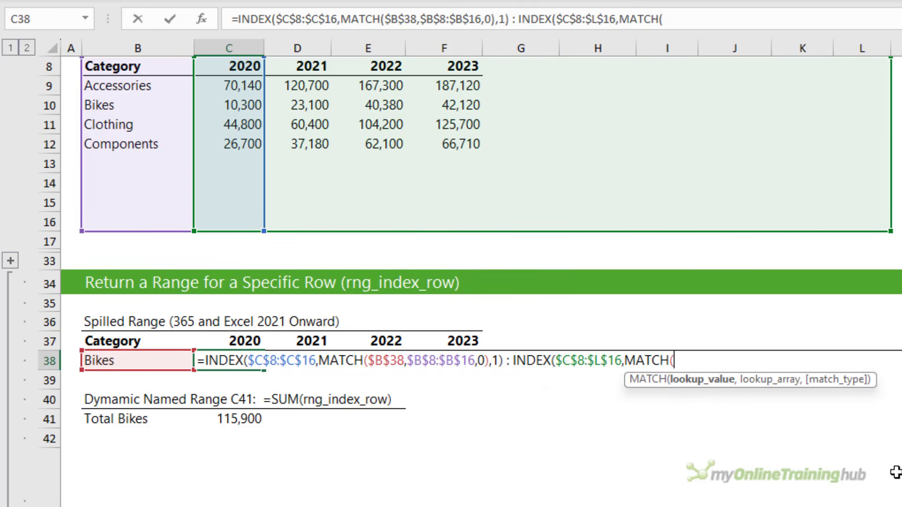
click(160, 358)
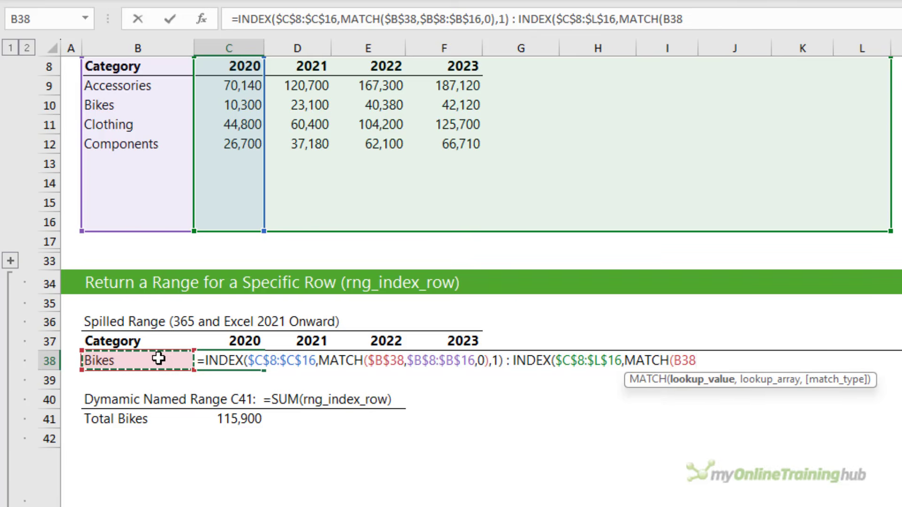
key(F4)
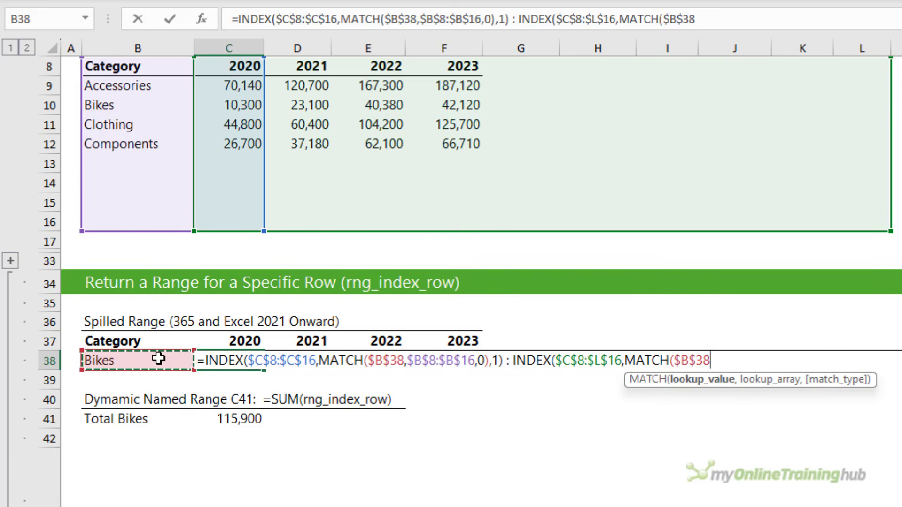
text(,)
drag(120, 66, 110, 229)
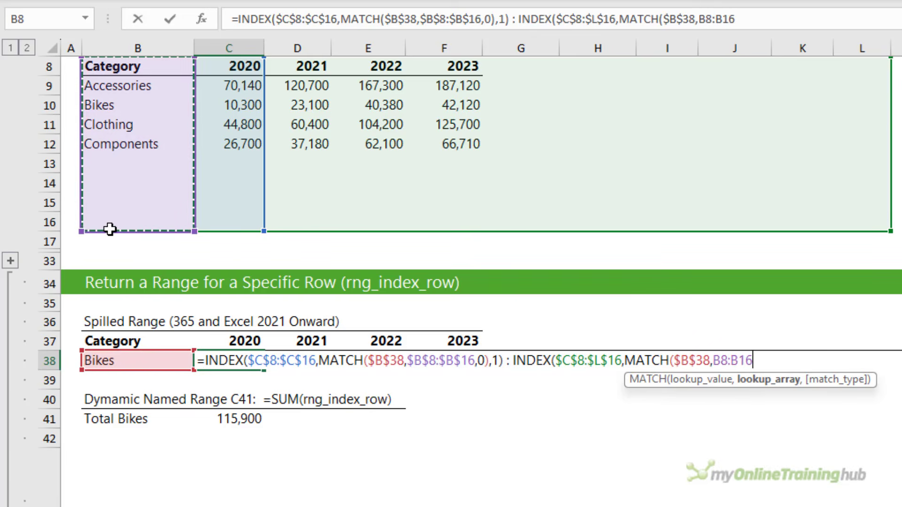
key(F4)
text(,0)
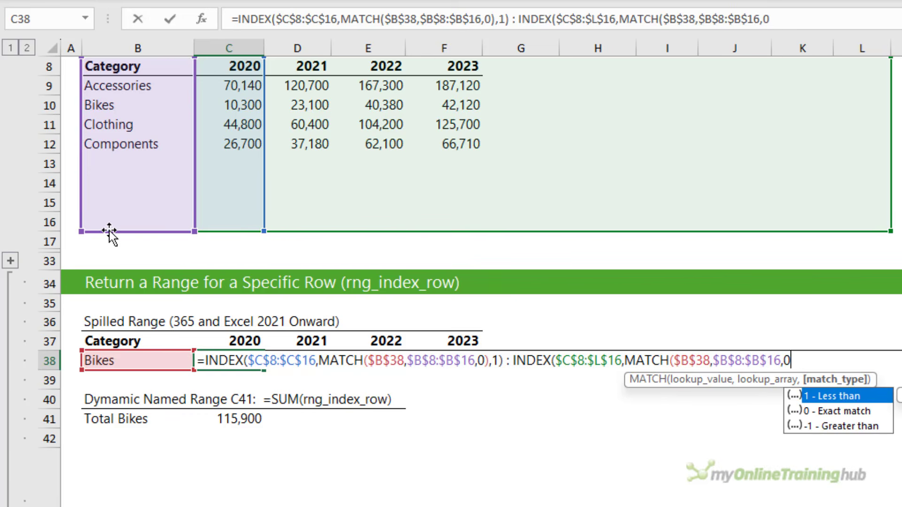
text())
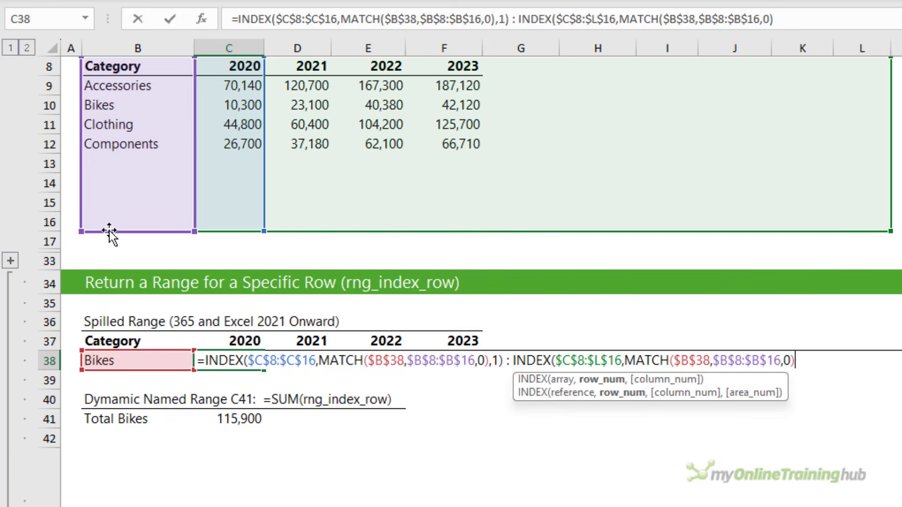
- Add COUNTA($C$8:$L$8) as the second INDEX's column number, close the function and enter the formula in C38
text(,)
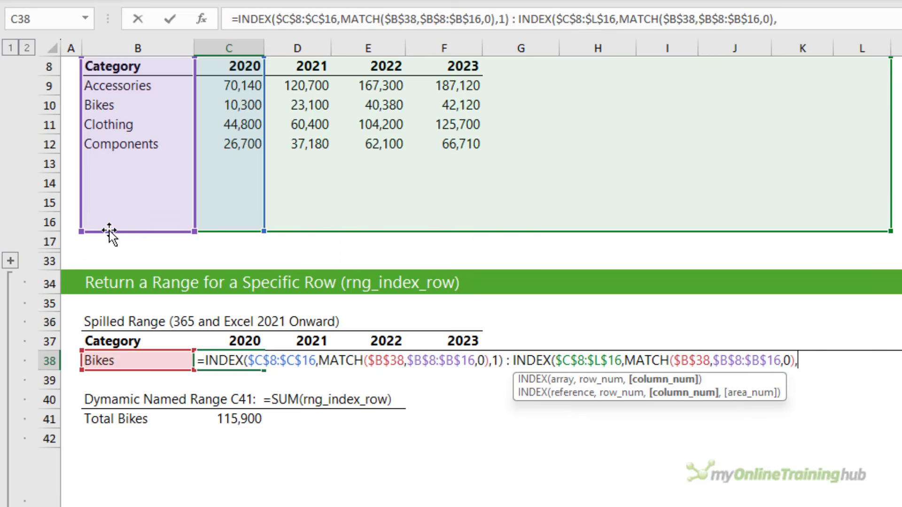
text(count)
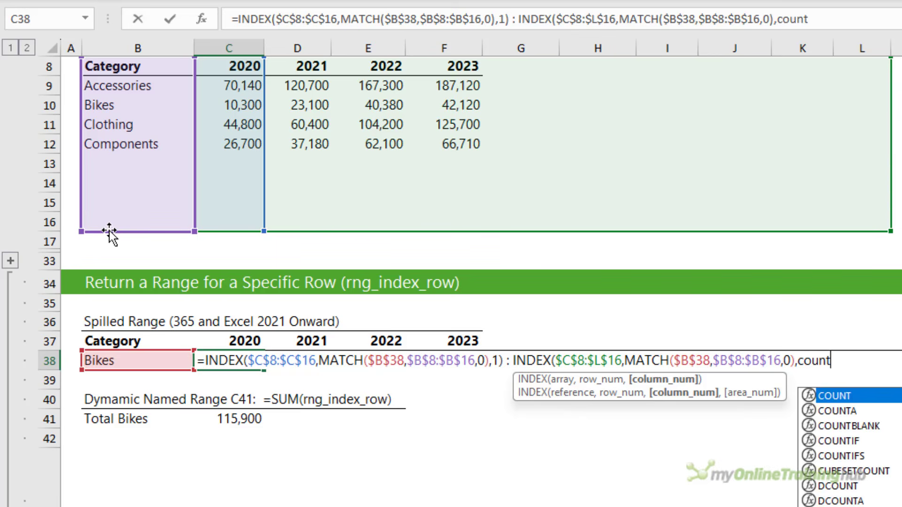
text(a)
key(Tab)
drag(225, 66, 849, 69)
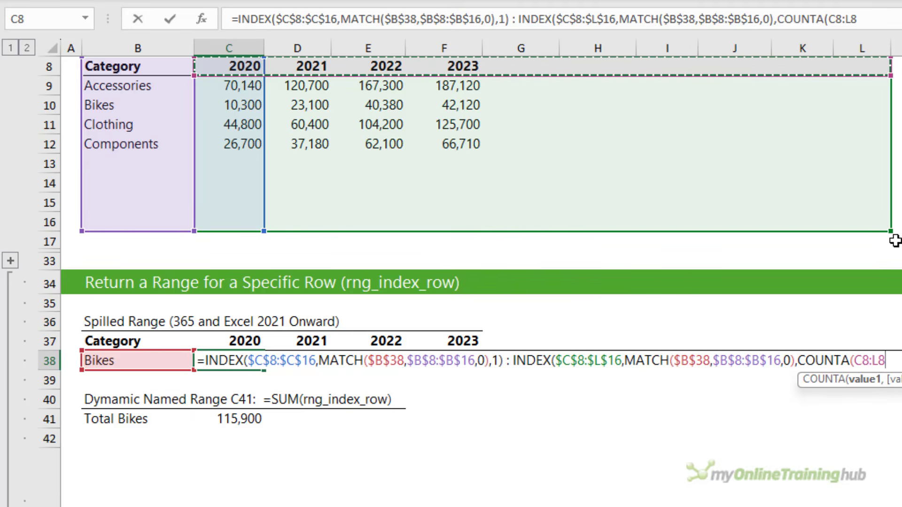
key(F4)
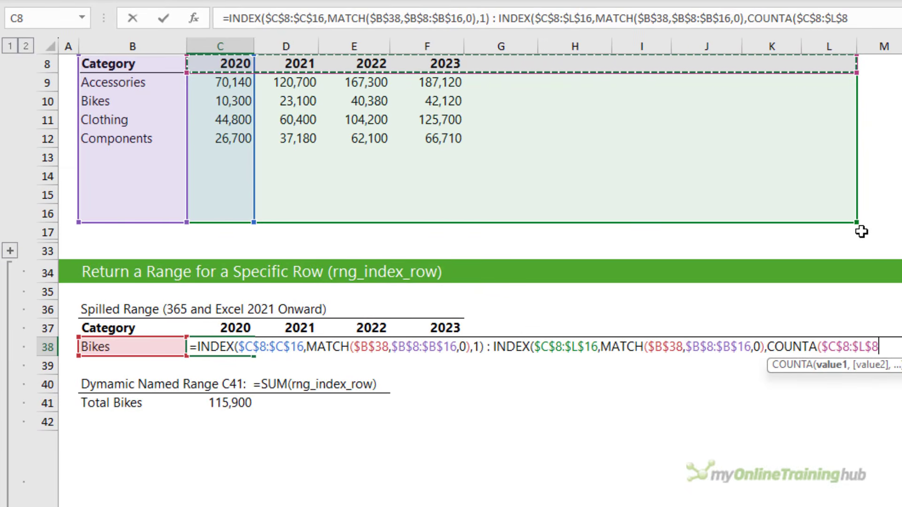
text())
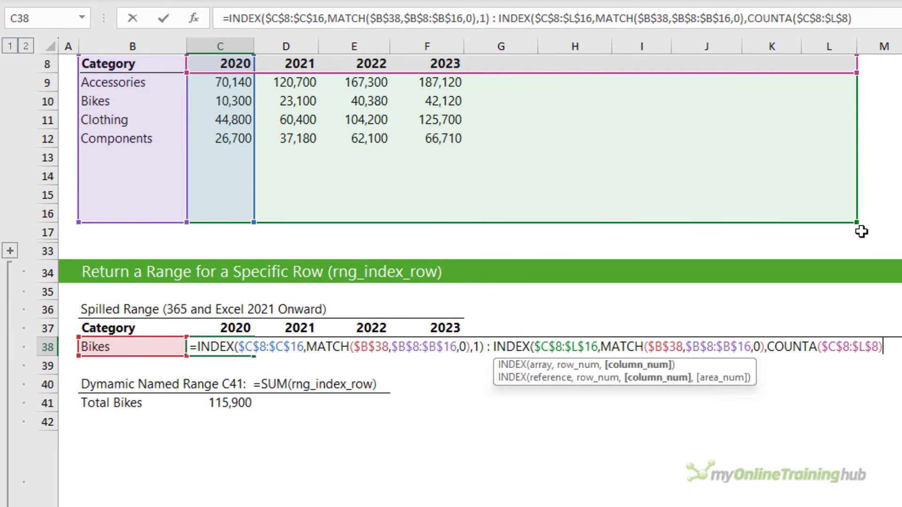
text())
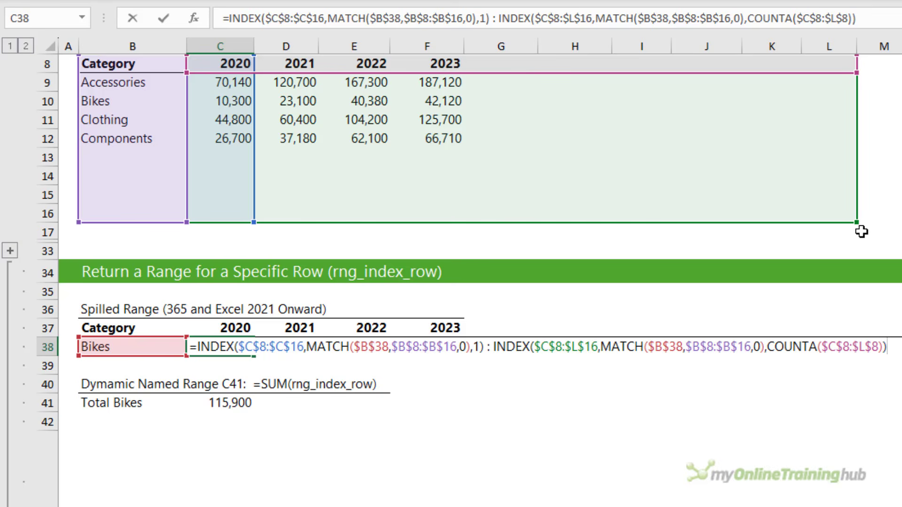
key(Return)
key(Up)
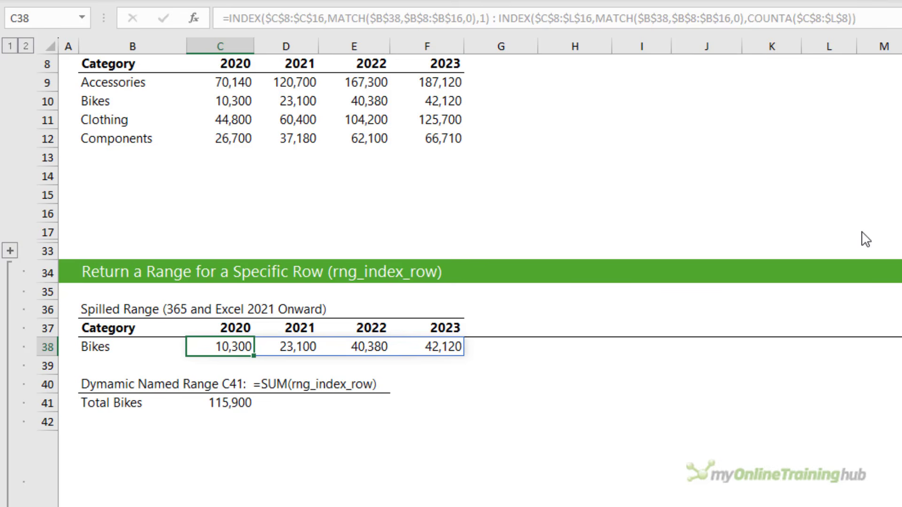
- Test the row range and the total in C41 by choosing Clothing, Accessories and finally Components as the category in B38
click(208, 406)
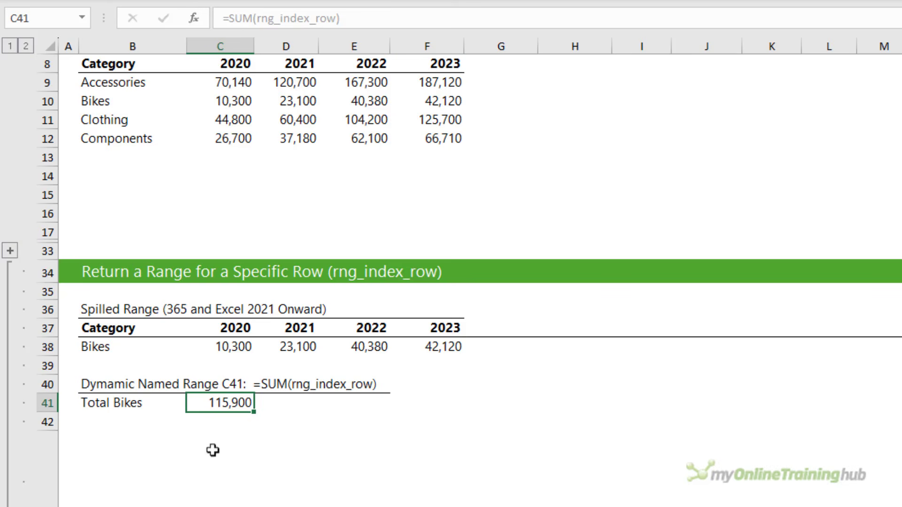
click(149, 349)
click(194, 348)
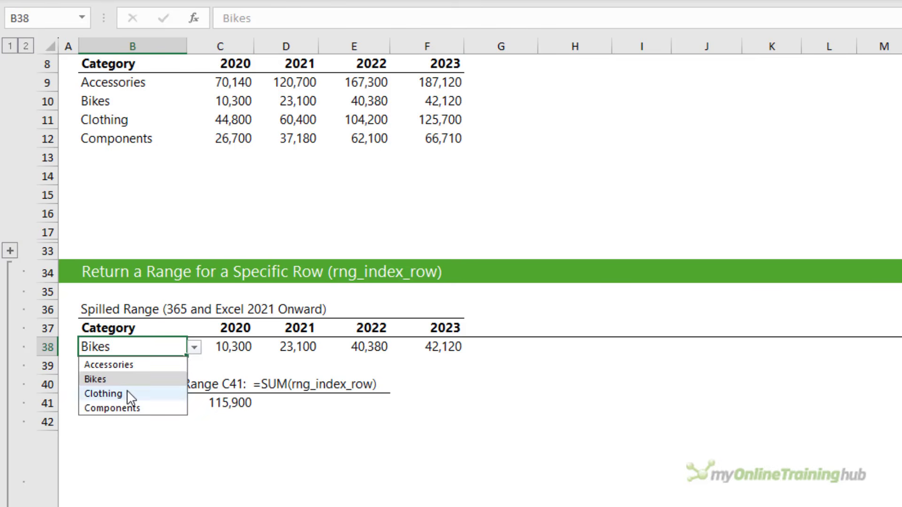
click(131, 395)
click(194, 348)
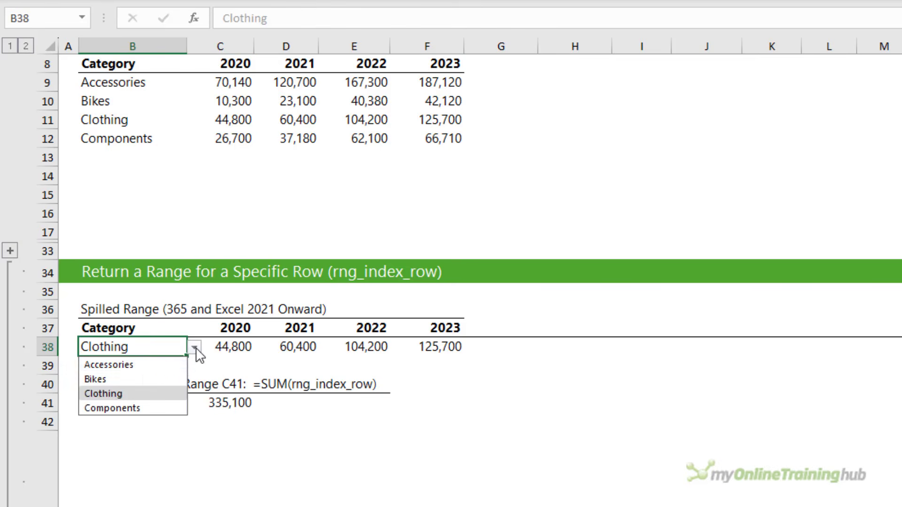
click(160, 365)
click(194, 348)
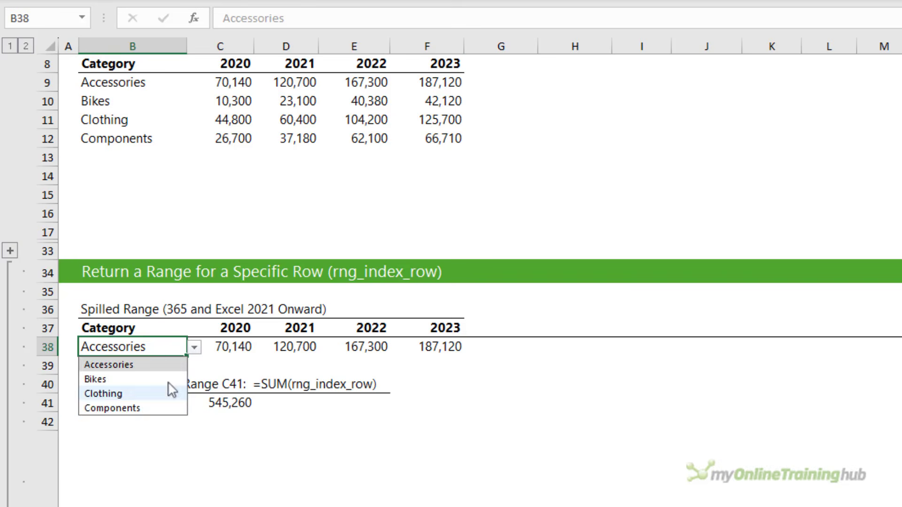
click(148, 408)
- Examine the rng_index_row formula used by the total in C41 in the Name Manager, and close the manager
key(Down)
key(Down)
key(Down)
key(Right)
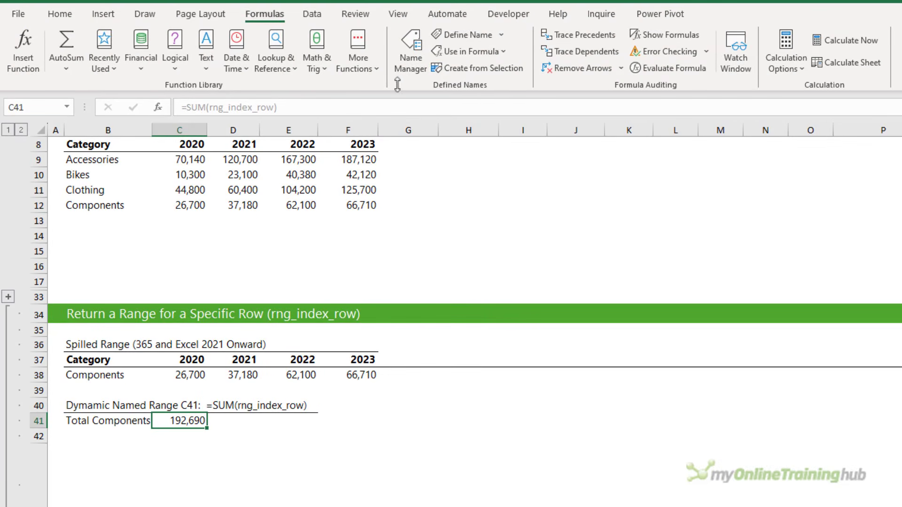
click(408, 72)
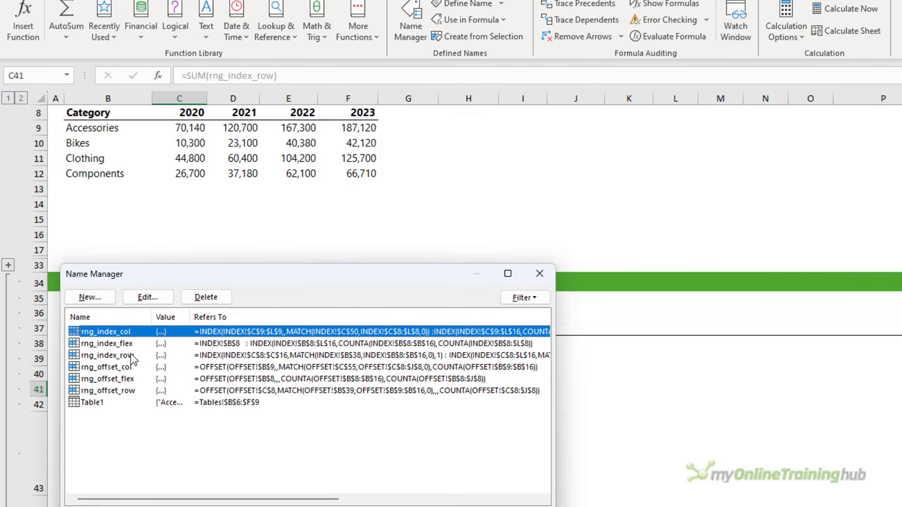
click(131, 385)
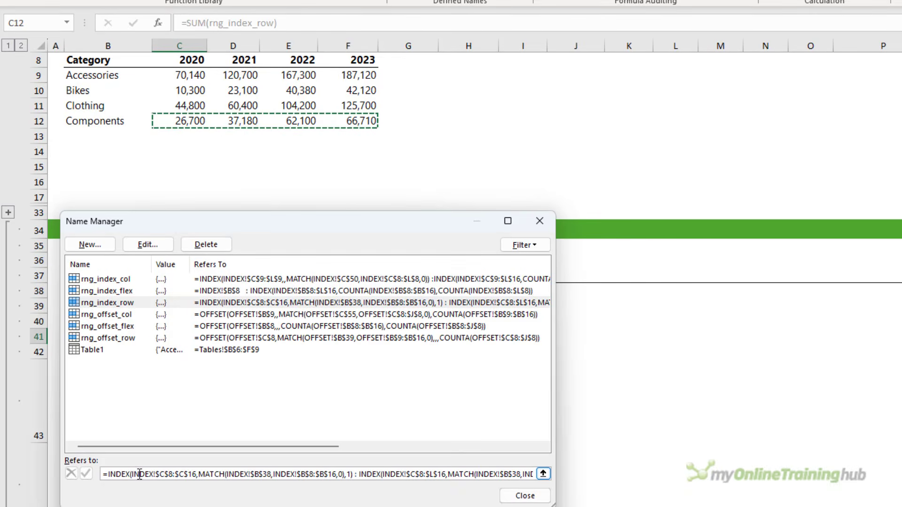
drag(186, 227, 310, 230)
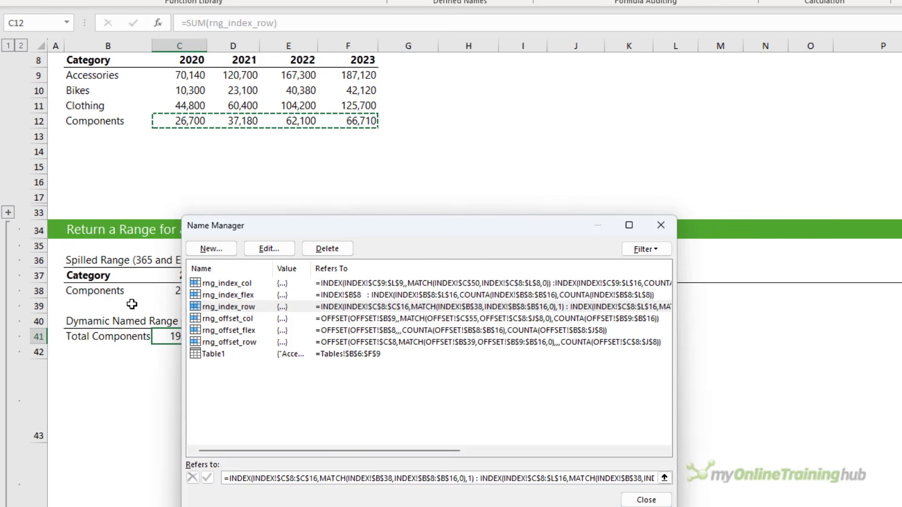
click(643, 500)
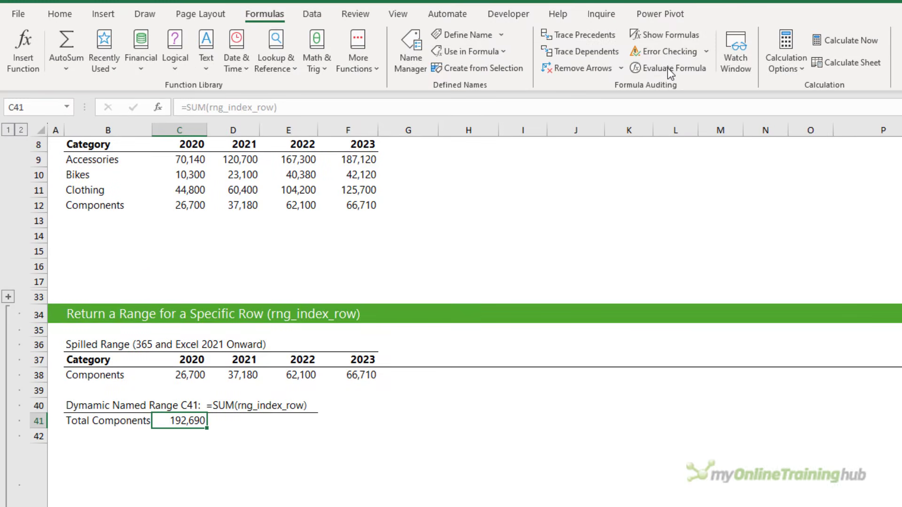
click(669, 68)
key(Return)
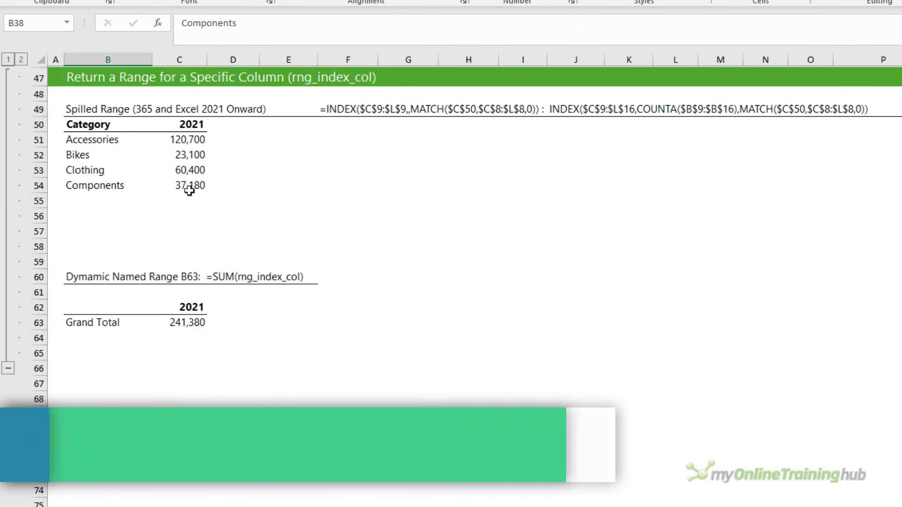
- Inspect the column-range formula in C51 and test it by setting the year in C50 to 2022 and finally 2020
click(195, 141)
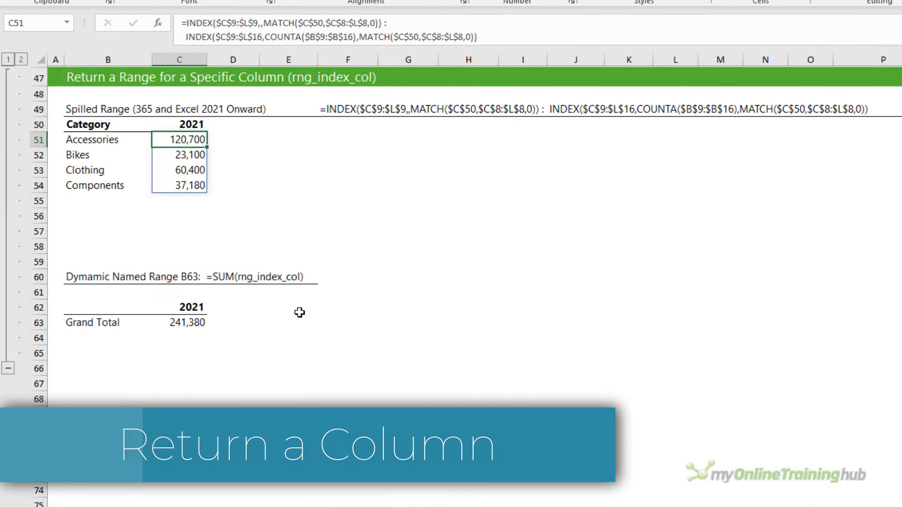
click(203, 124)
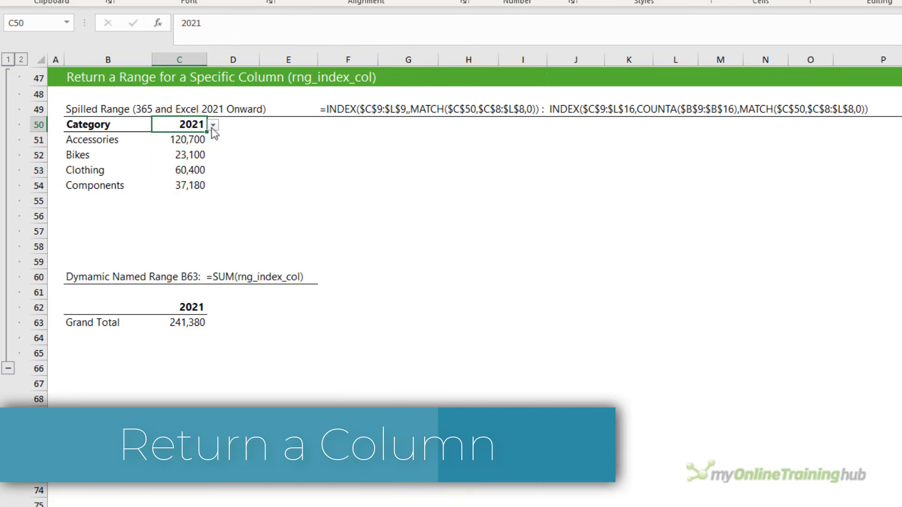
click(213, 125)
click(200, 163)
click(213, 125)
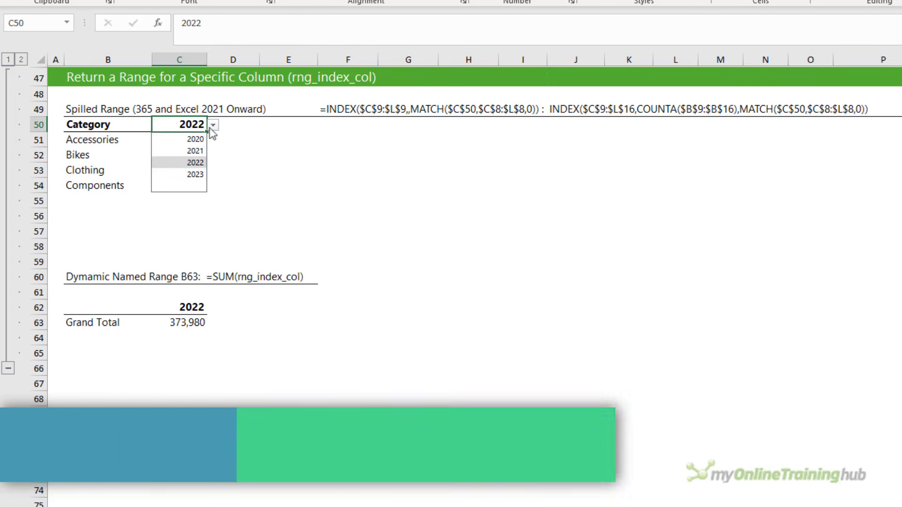
click(197, 138)
- Start an INDEX formula in C51 with the absolute range $C$9:$L$9 as its array
click(192, 139)
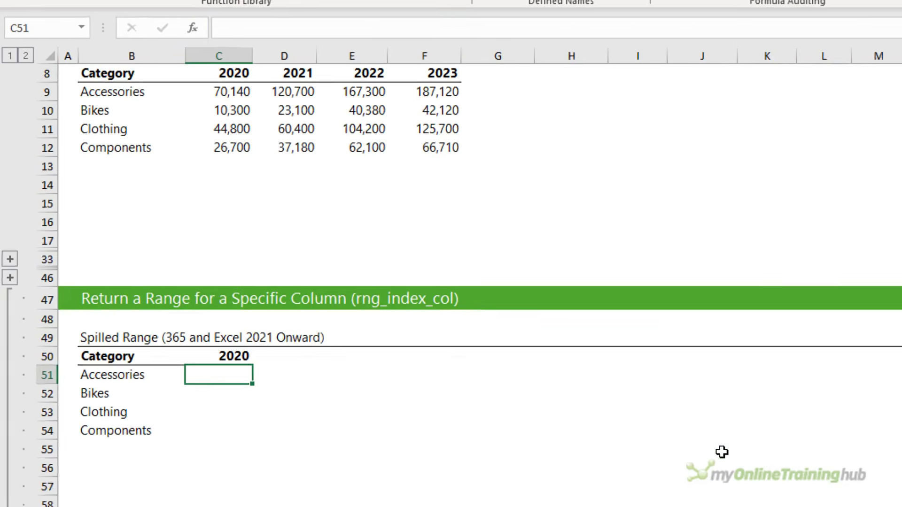
text(=ind)
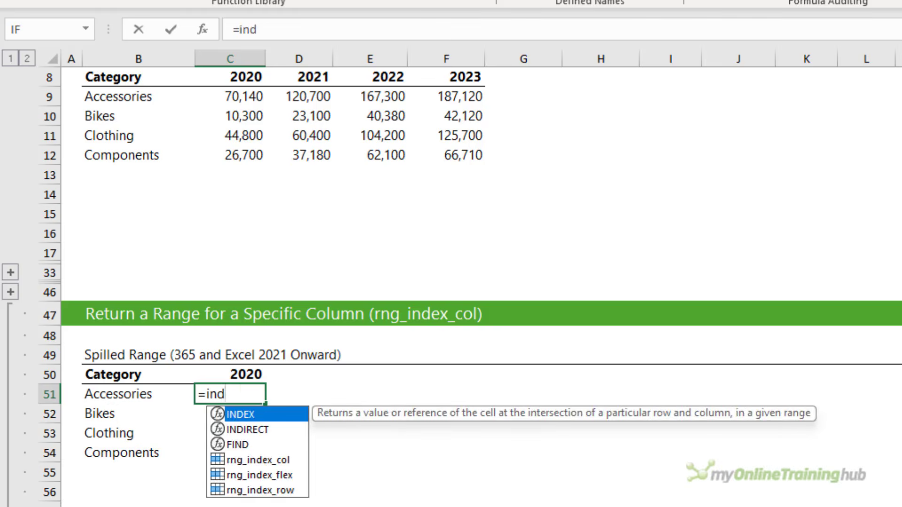
key(Tab)
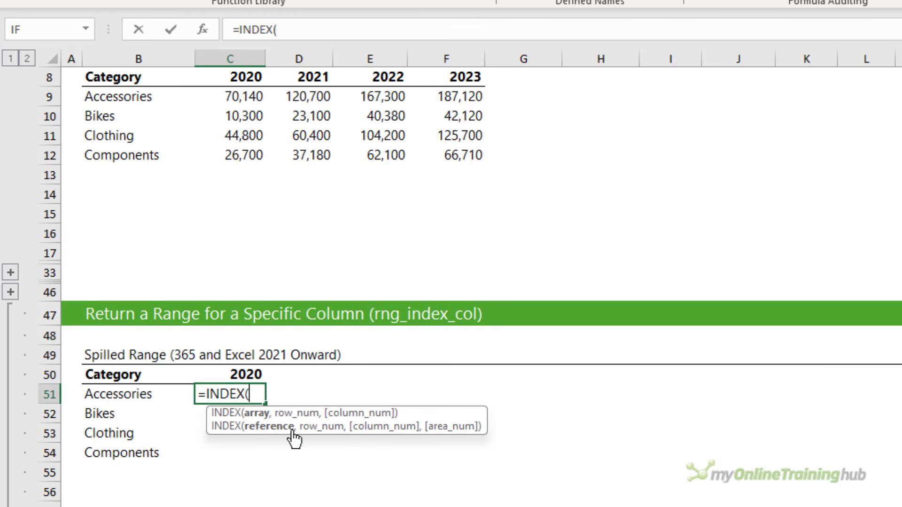
drag(244, 97, 870, 93)
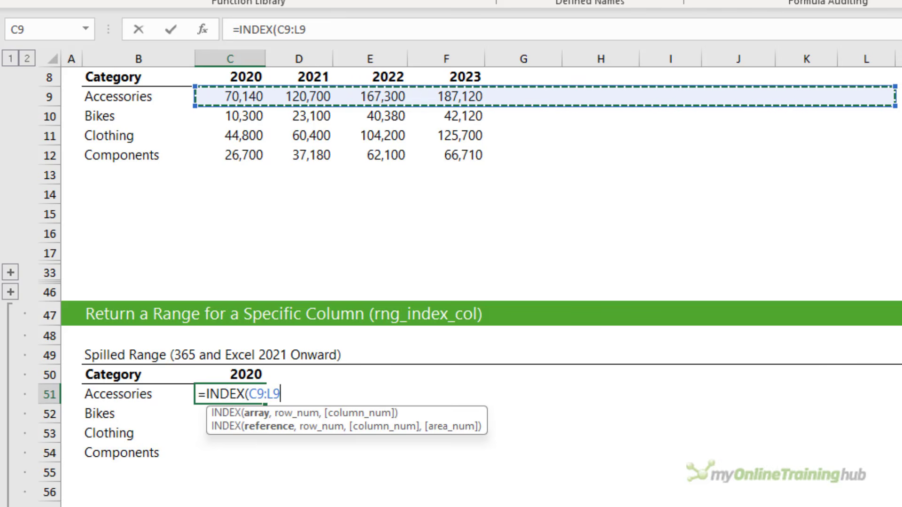
key(F4)
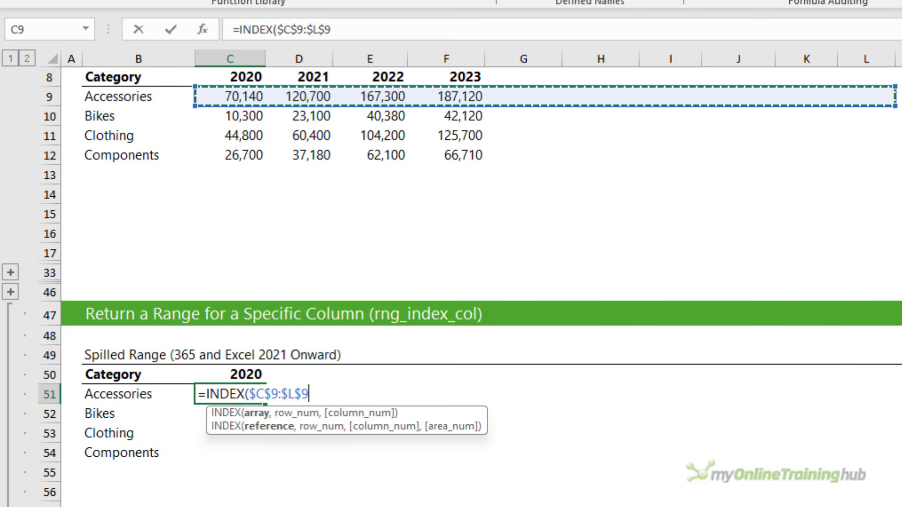
text(,)
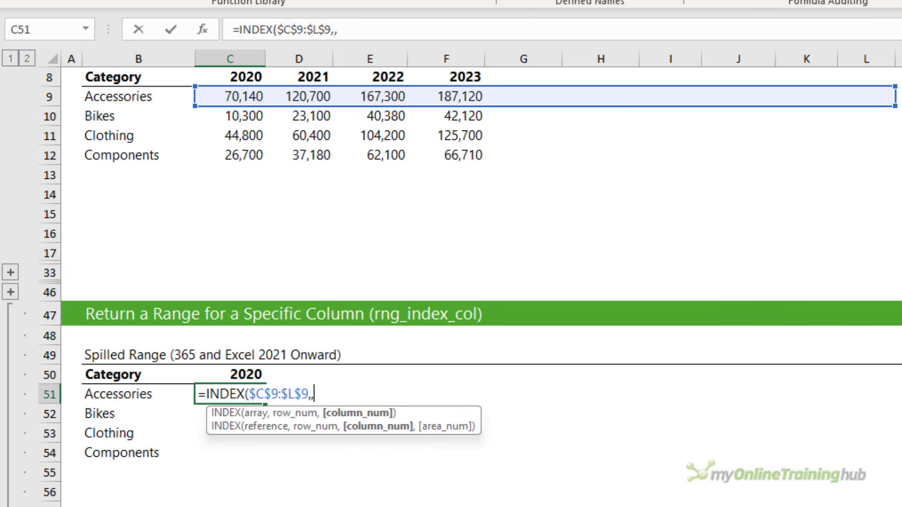
- Leave the row number of the C51 INDEX empty and use MATCH($C$50,$C$8:$L$8,0) as its column number, closing the function
text(,mat)
key(Tab)
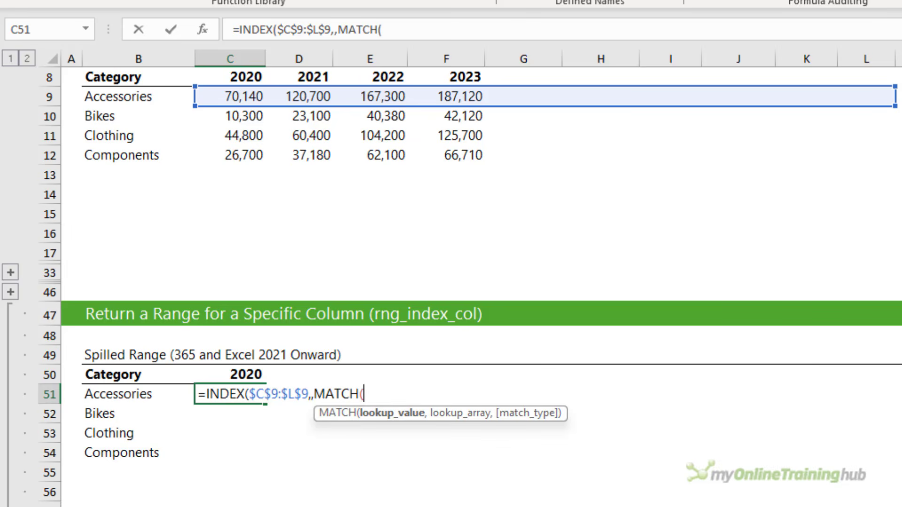
click(241, 374)
key(F4)
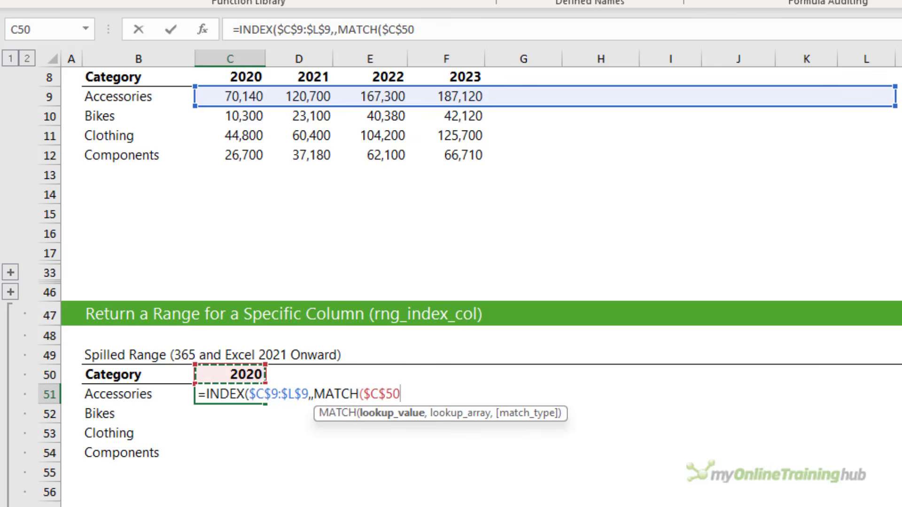
text(,)
click(244, 76)
drag(245, 75, 854, 80)
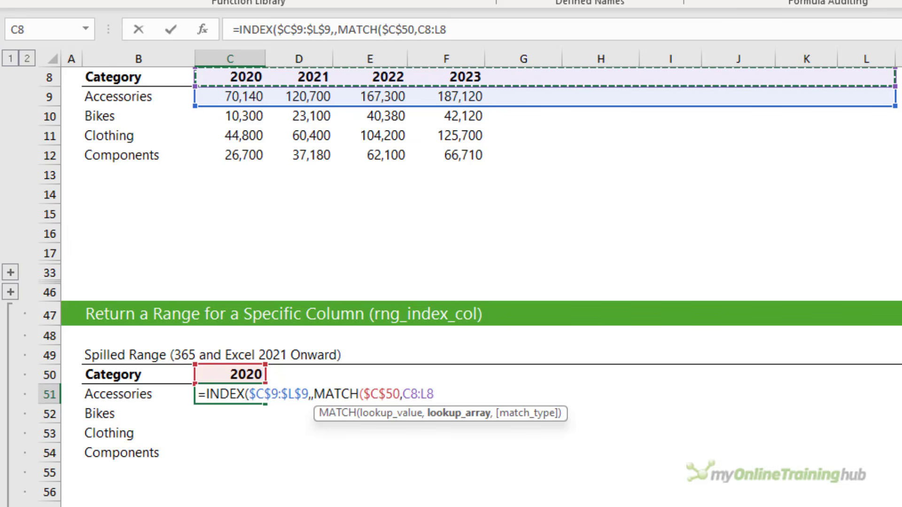
key(F4)
text(,0)
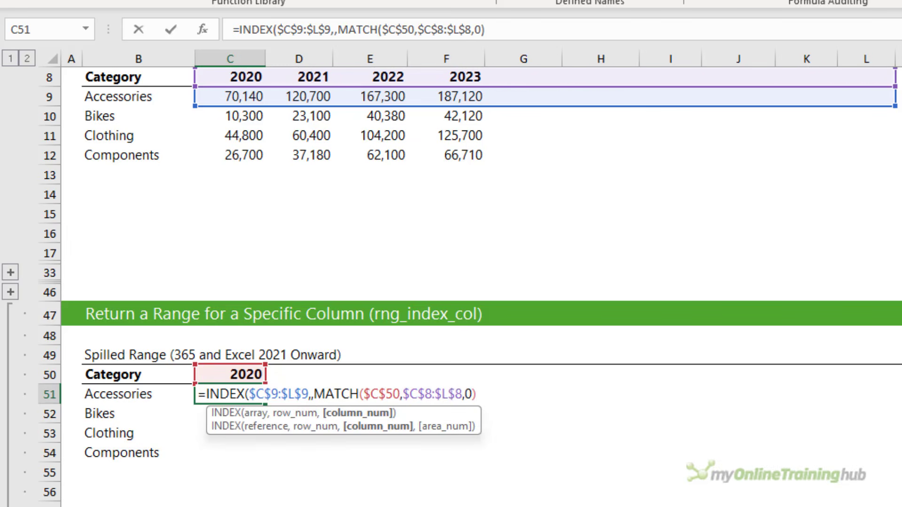
text())
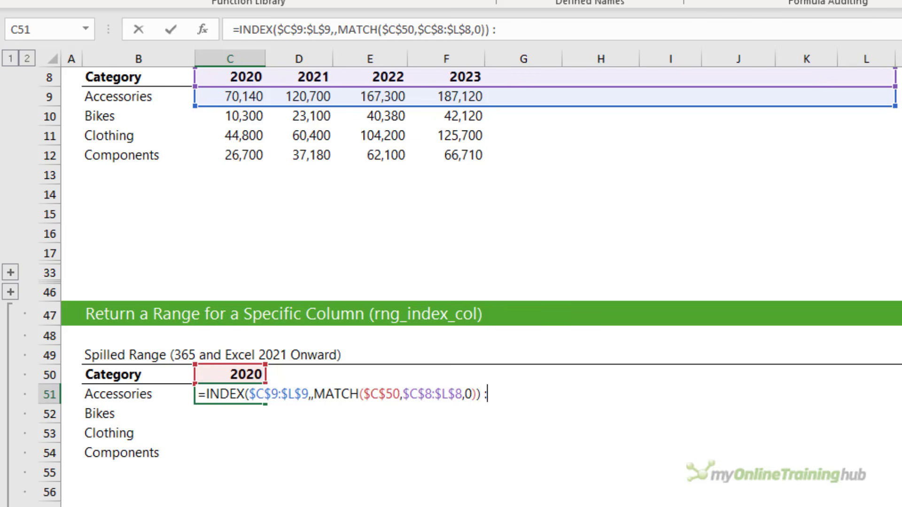
- Extend the C51 formula with a colon range operator and a second INDEX that uses $C$9:$L$16 as its array
text(: ind)
key(Tab)
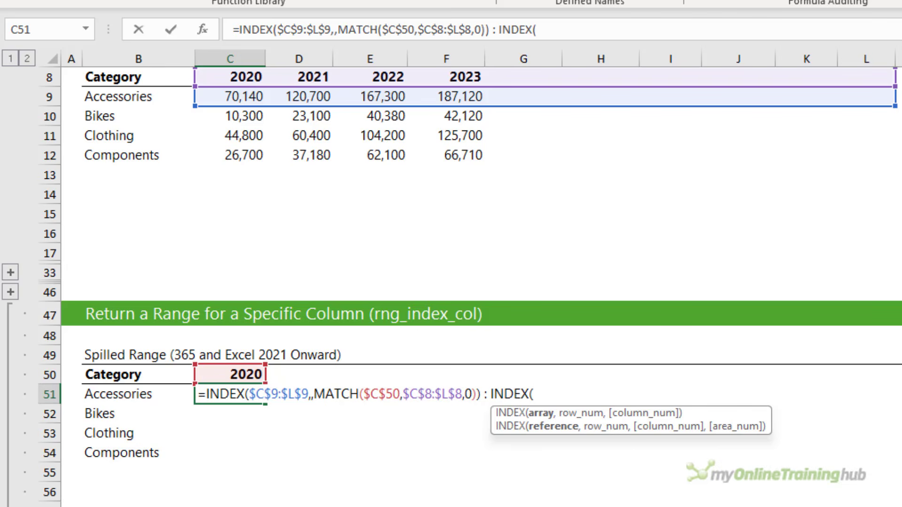
drag(252, 97, 854, 227)
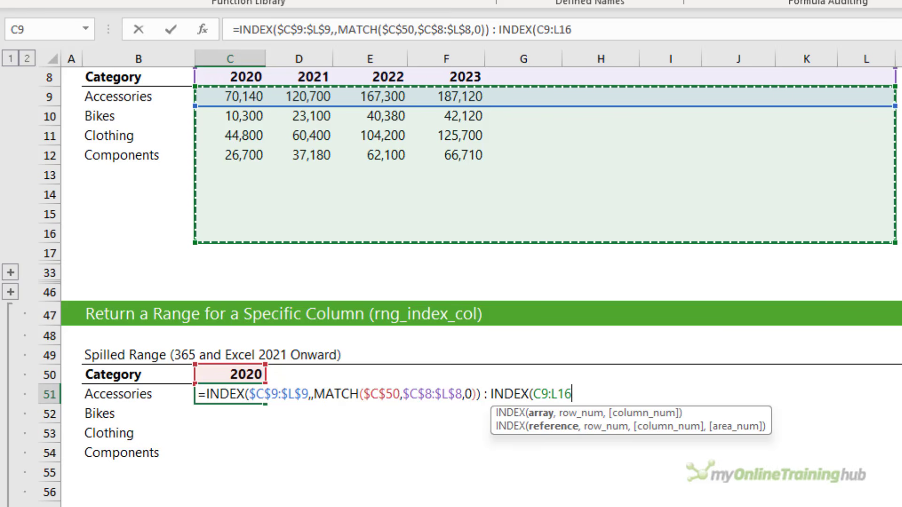
key(F4)
text(,)
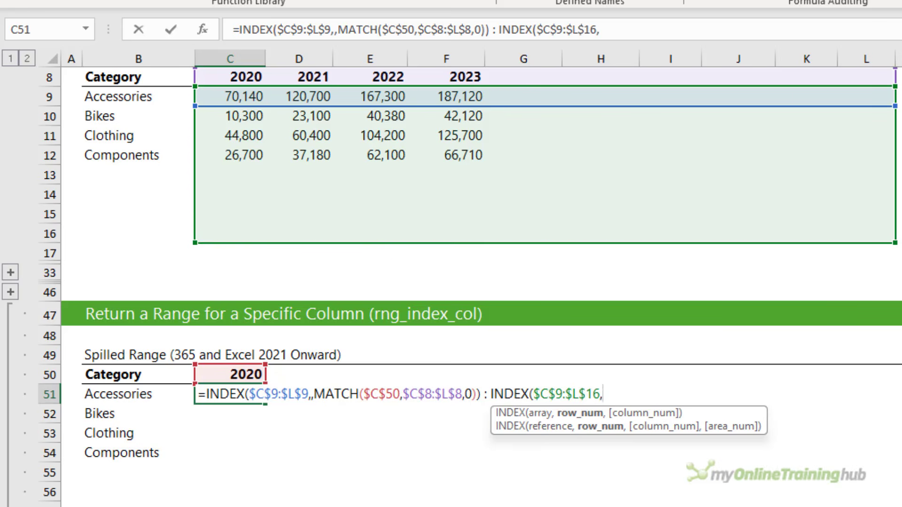
- Set the second INDEX's row number to COUNTA($B$9:$B$16) to count the categories
text(couna)
key(Tab)
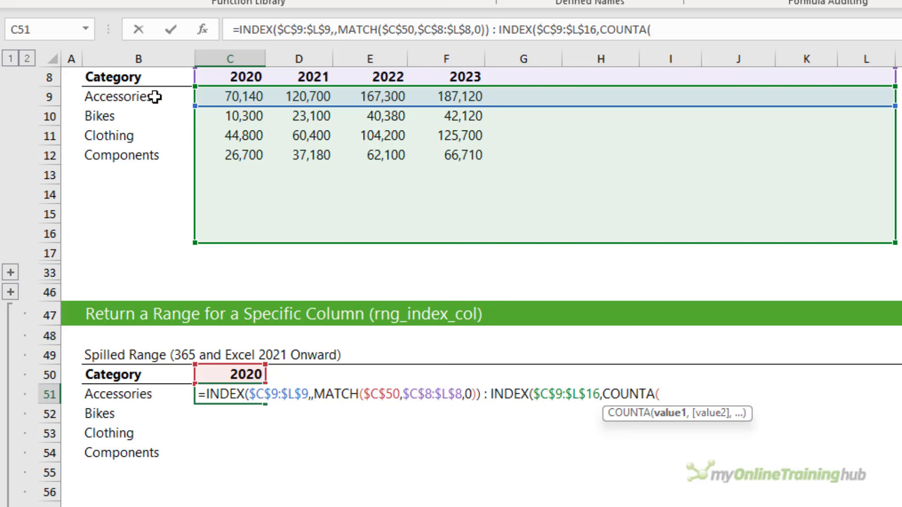
drag(155, 96, 150, 232)
key(F4)
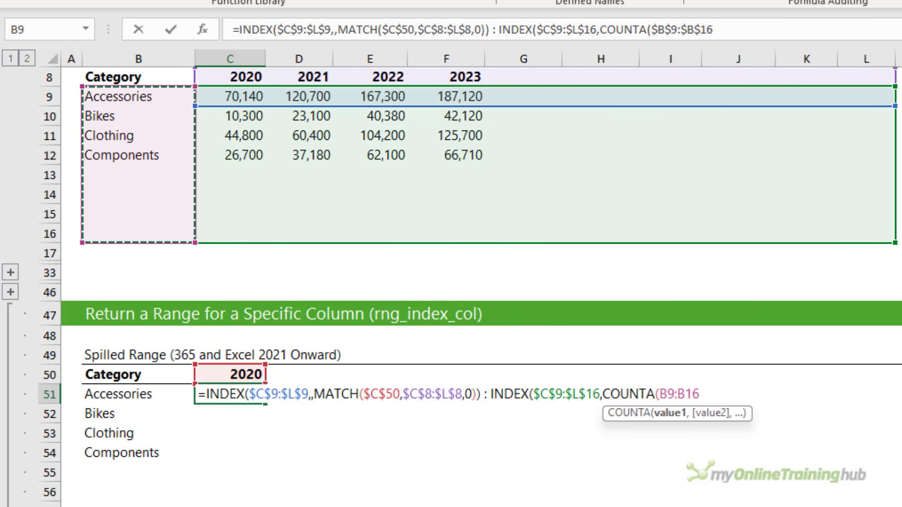
text(),)
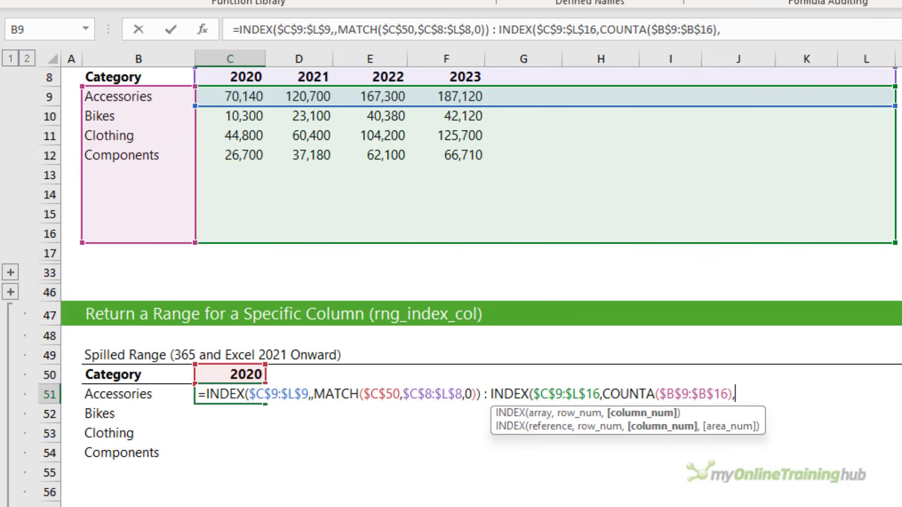
- Add MATCH($C$50,$C$8:$L$8,0) as the second INDEX's column number and enter the completed formula in C51
text(mat)
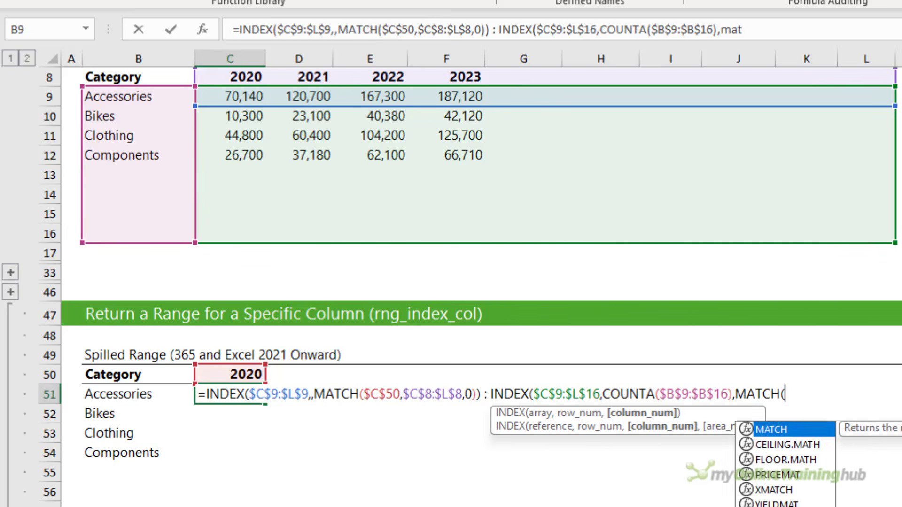
key(Tab)
click(235, 374)
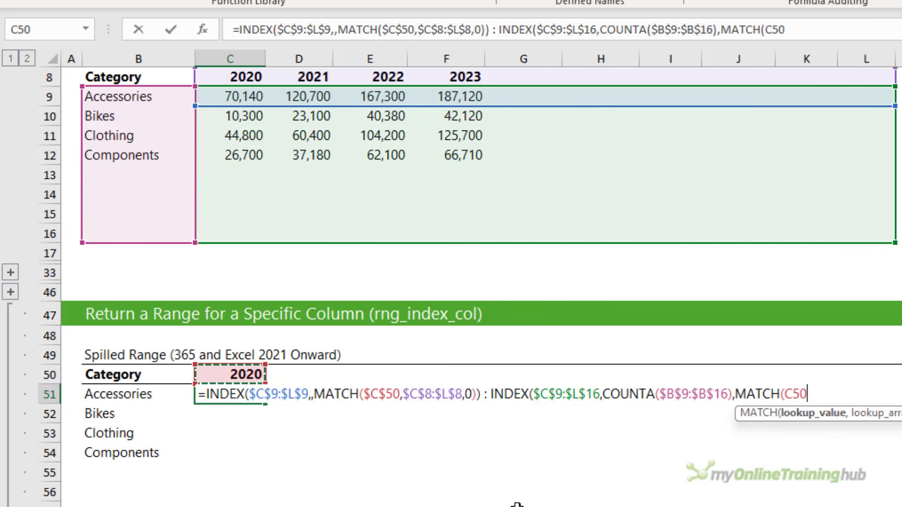
key(F4)
text(,)
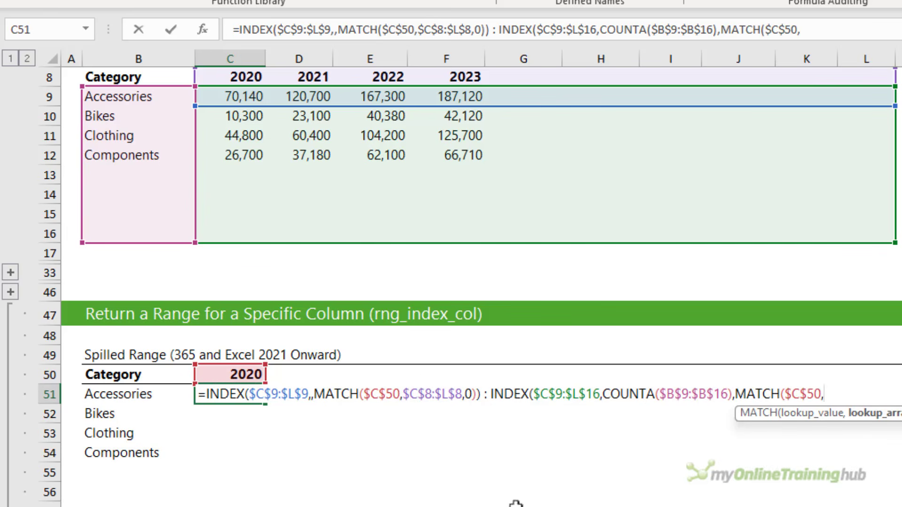
drag(242, 75, 859, 71)
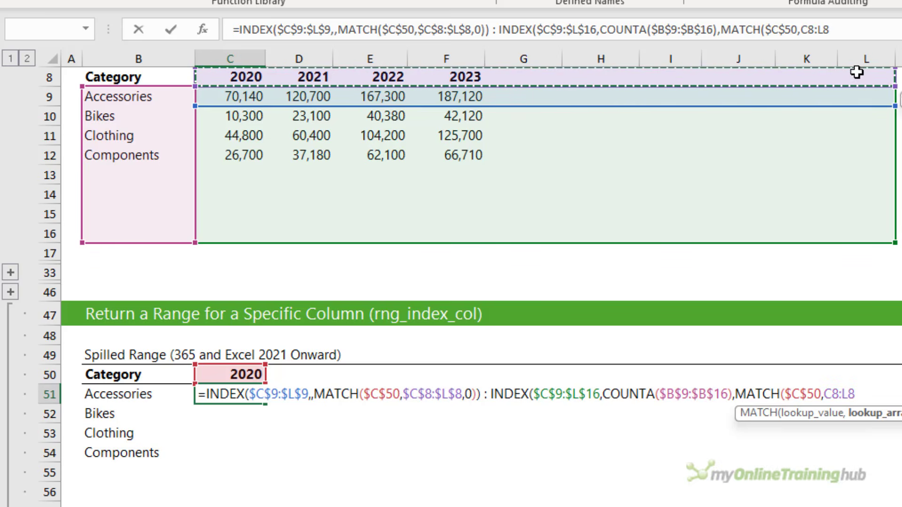
key(F4)
text(,0))
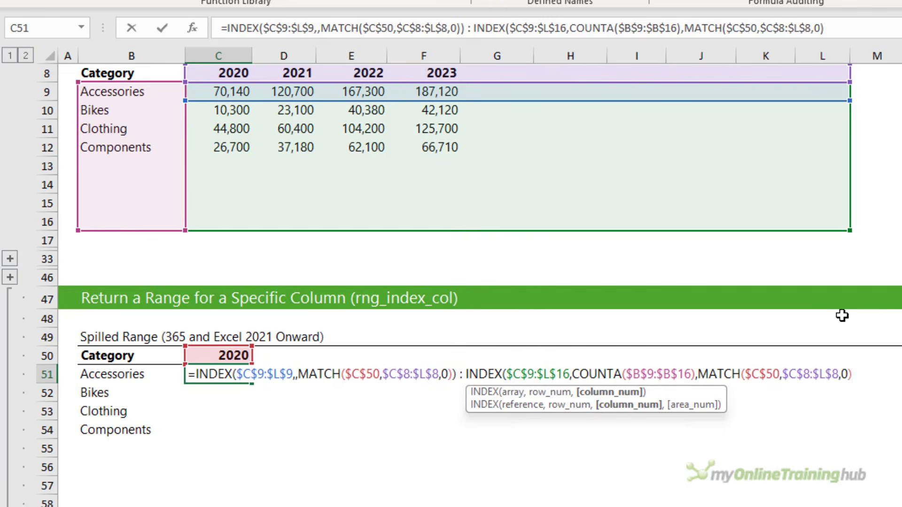
text())
key(Return)
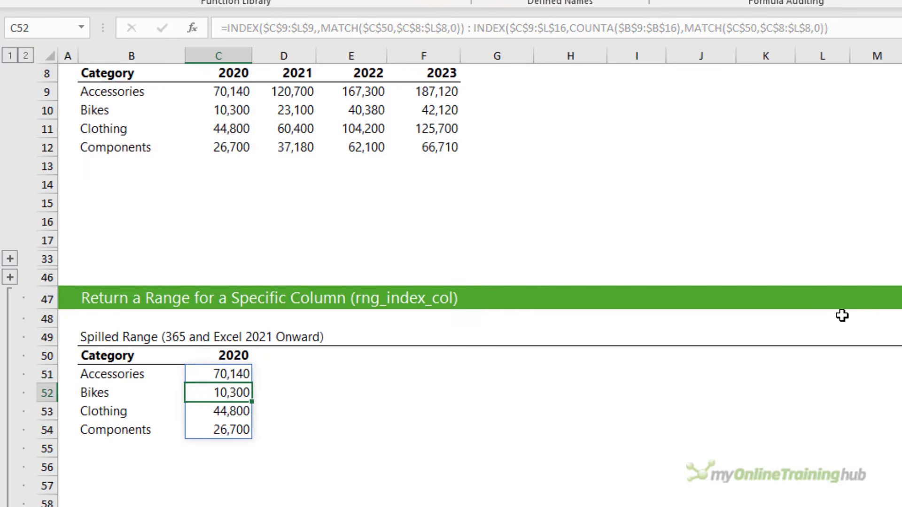
key(Up)
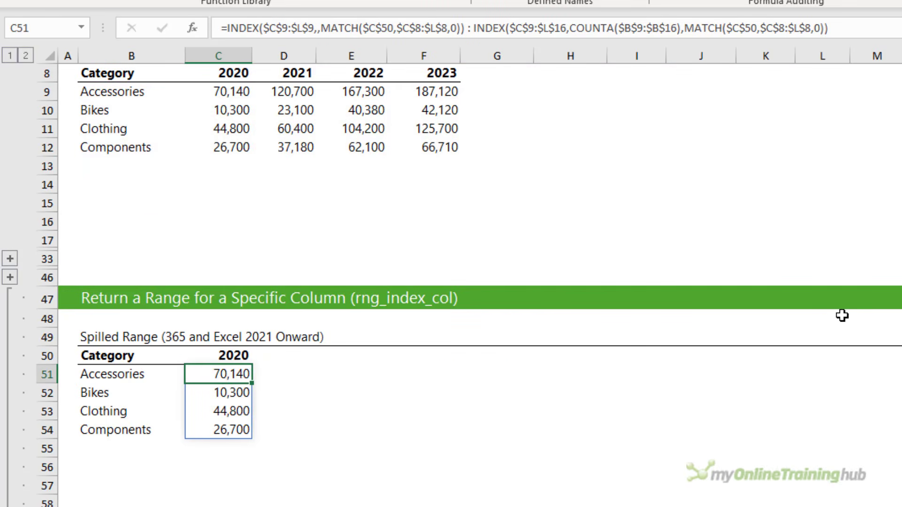
- Test the spilled column range by setting the year in C50 to 2022 and finally 2023
click(248, 356)
click(259, 356)
click(248, 401)
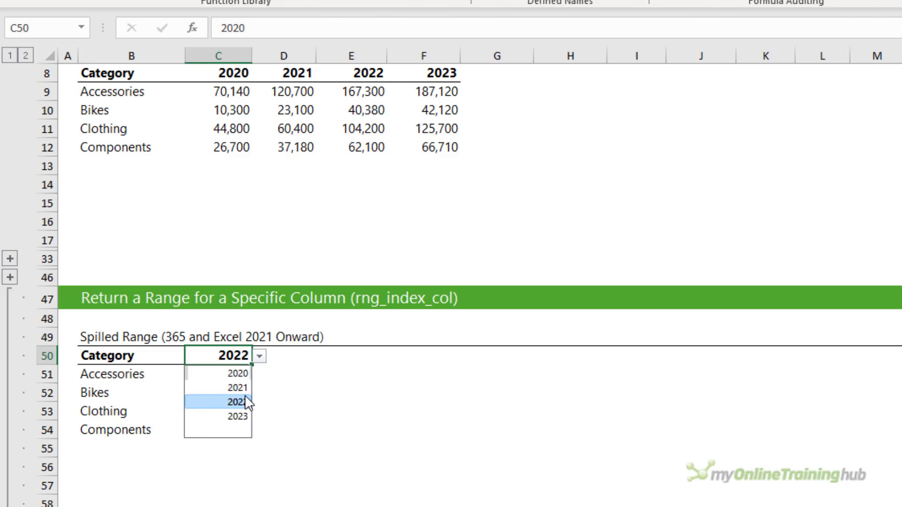
click(260, 356)
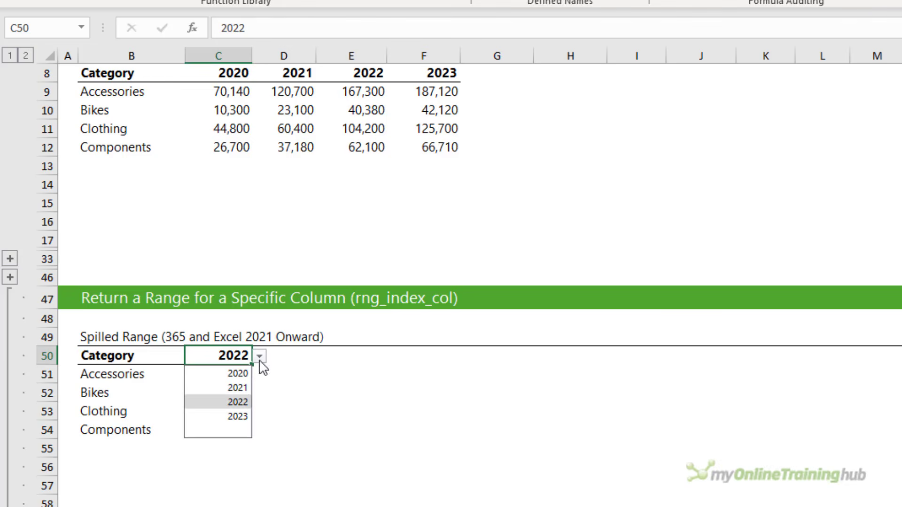
click(243, 417)
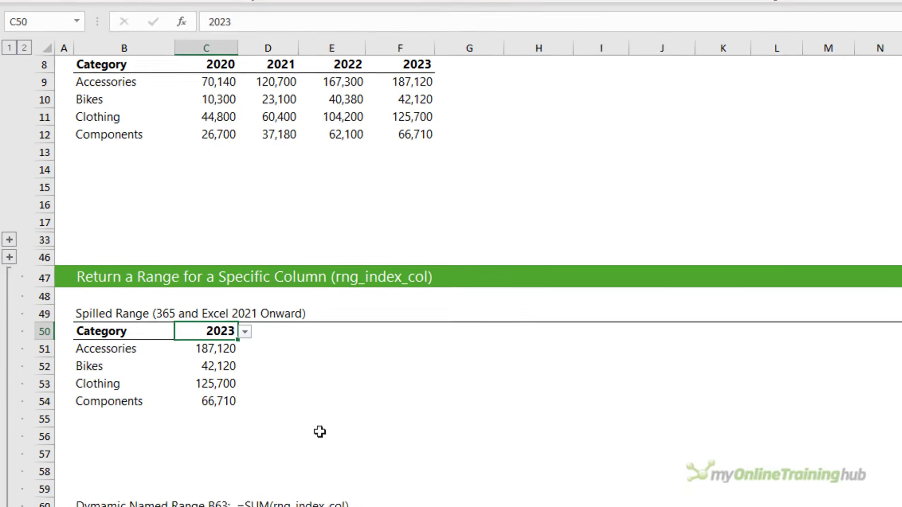
- Examine the rng_index_col formula behind the grand total in C63 and the range it refers to in the Name Manager, and close the manager
click(198, 495)
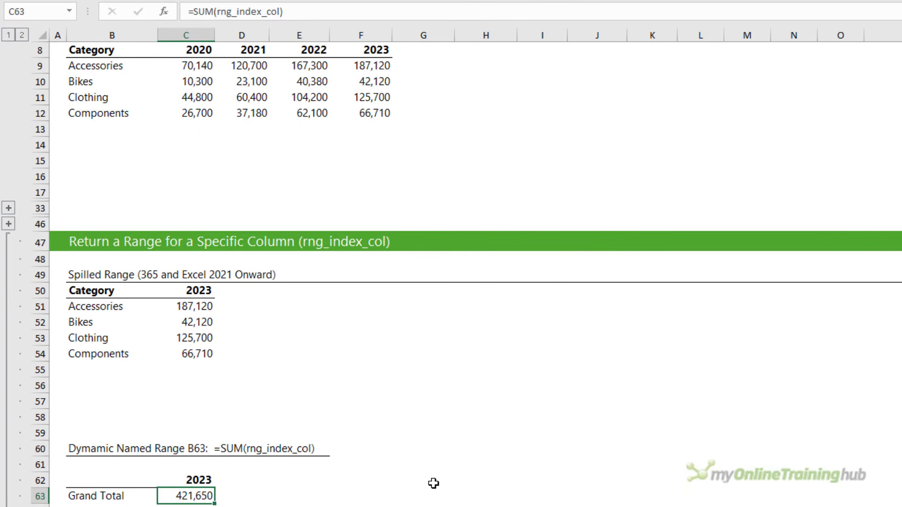
click(371, 33)
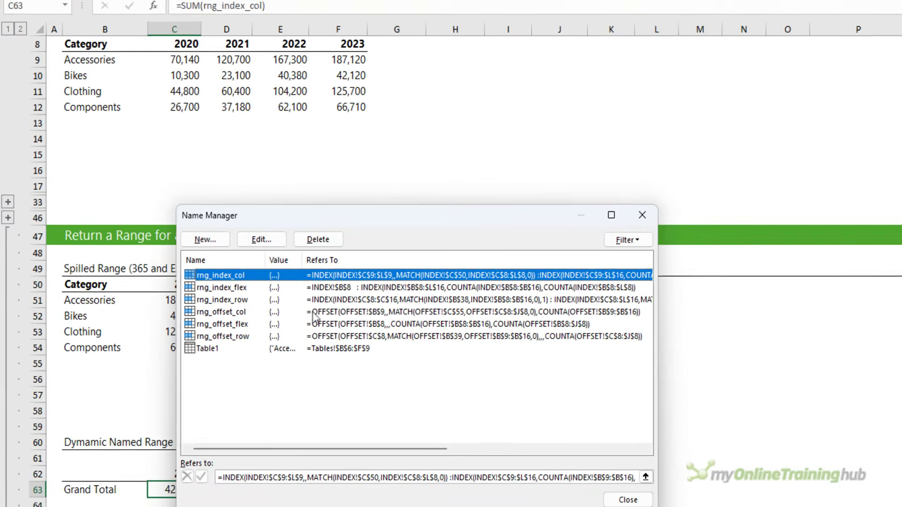
click(246, 486)
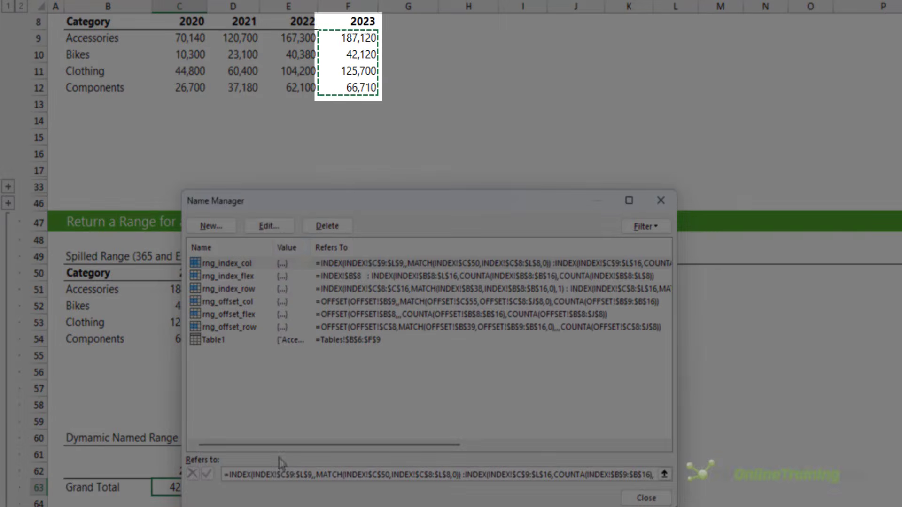
drag(291, 204, 368, 202)
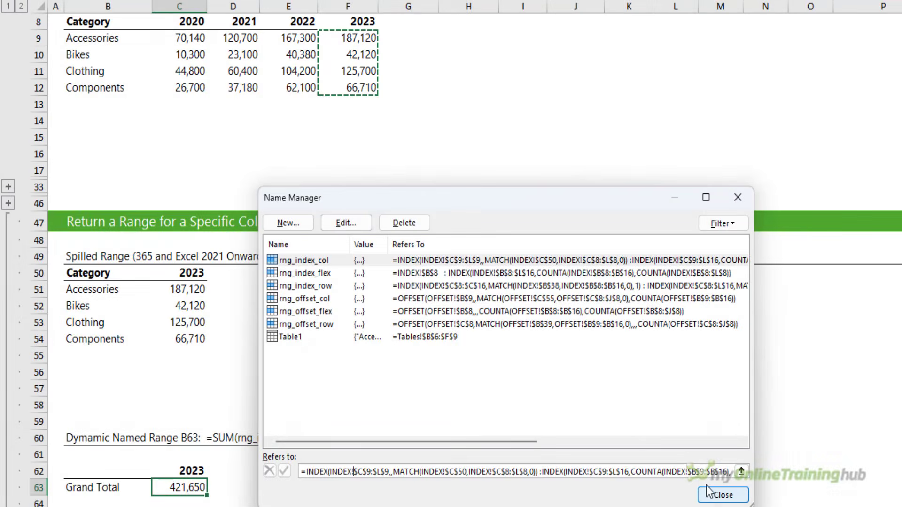
click(719, 495)
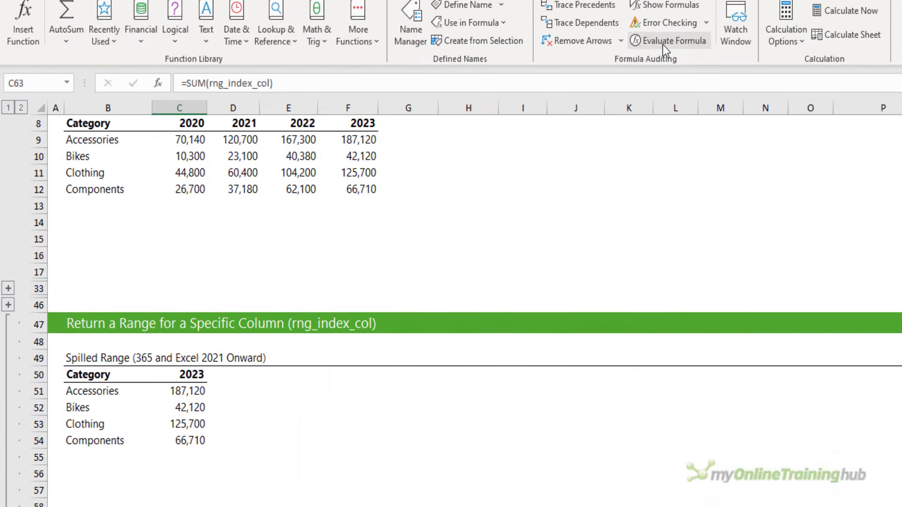
- Evaluate the SUM formula in C63 one step to see the range that rng_index_col resolves to, and close the evaluation
click(667, 41)
key(Return)
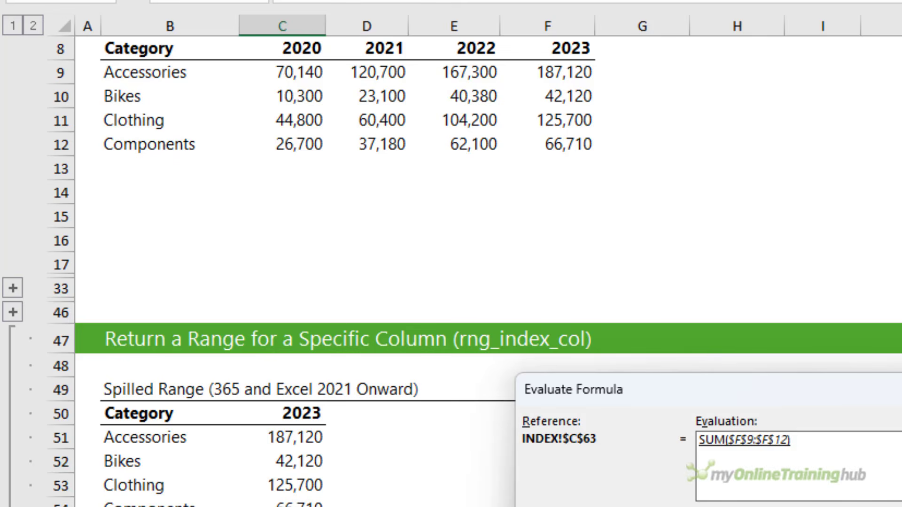
key(Escape)
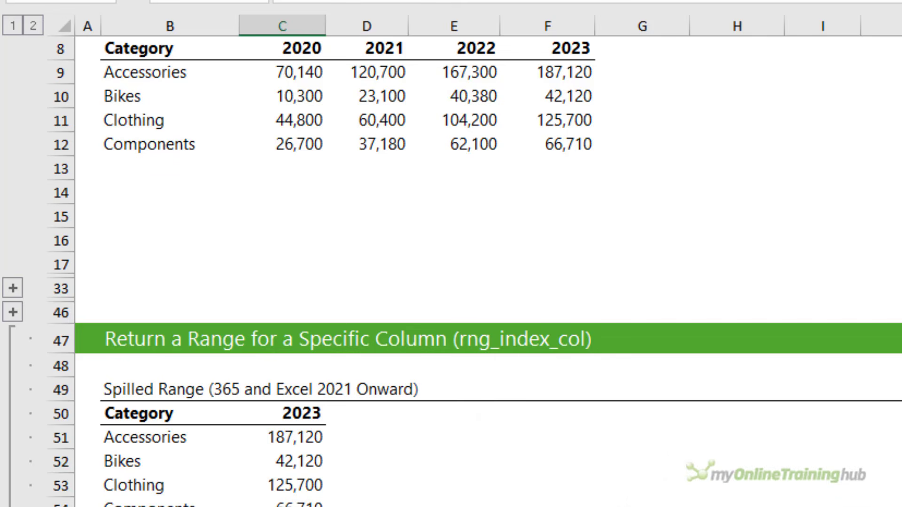
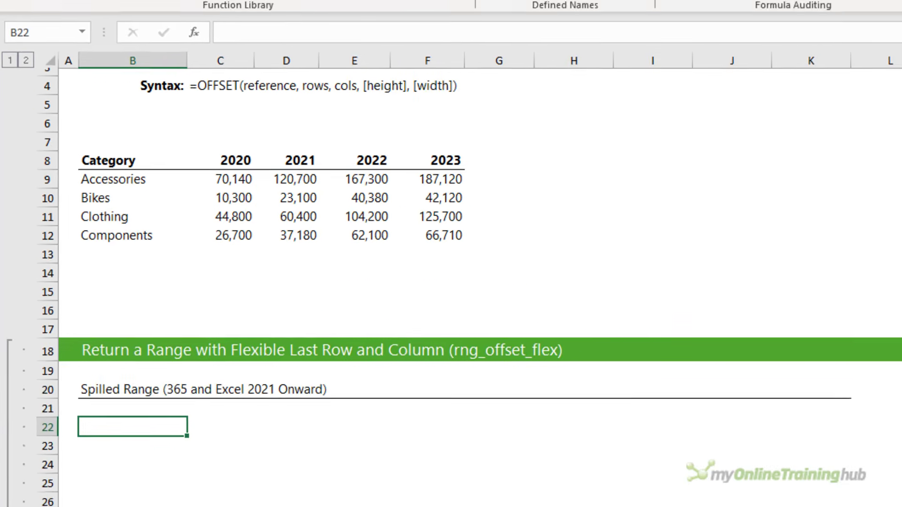
- Start an OFFSET formula in B22 with $B$8 as the reference, leaving the rows and cols arguments empty
text(=)
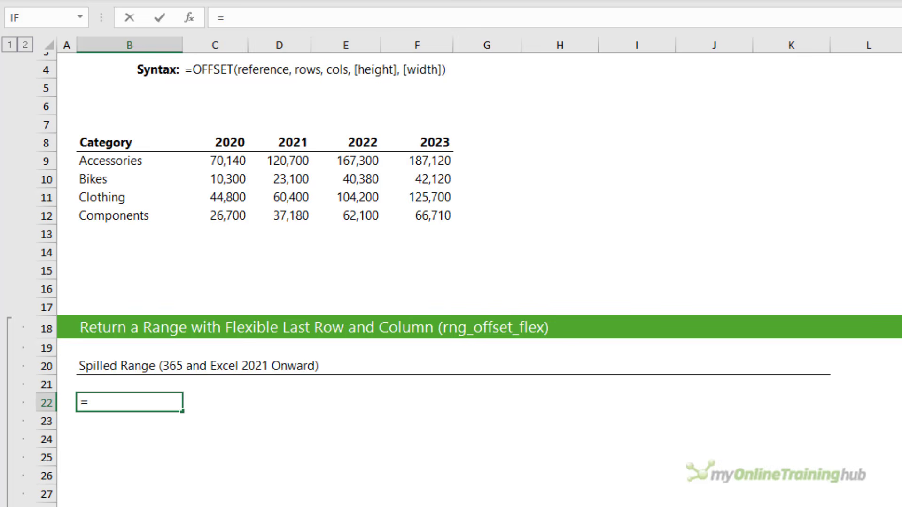
text(of)
key(Tab)
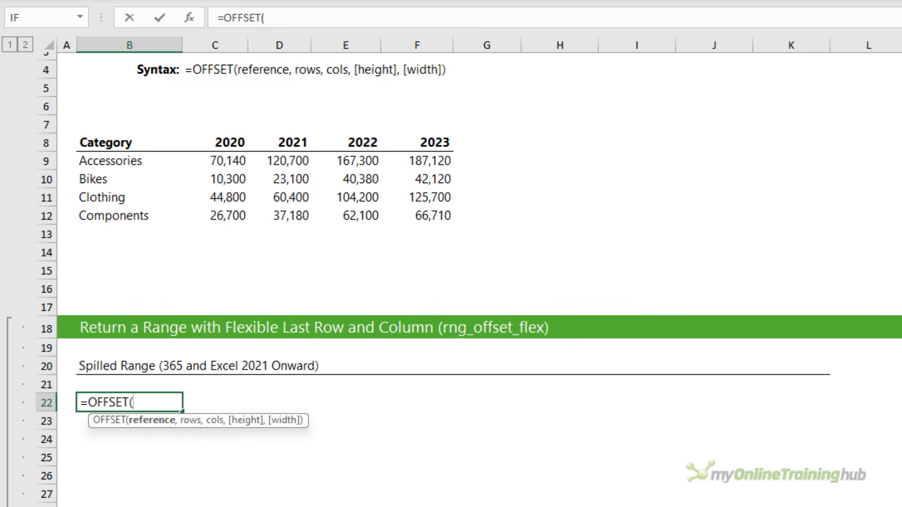
click(110, 141)
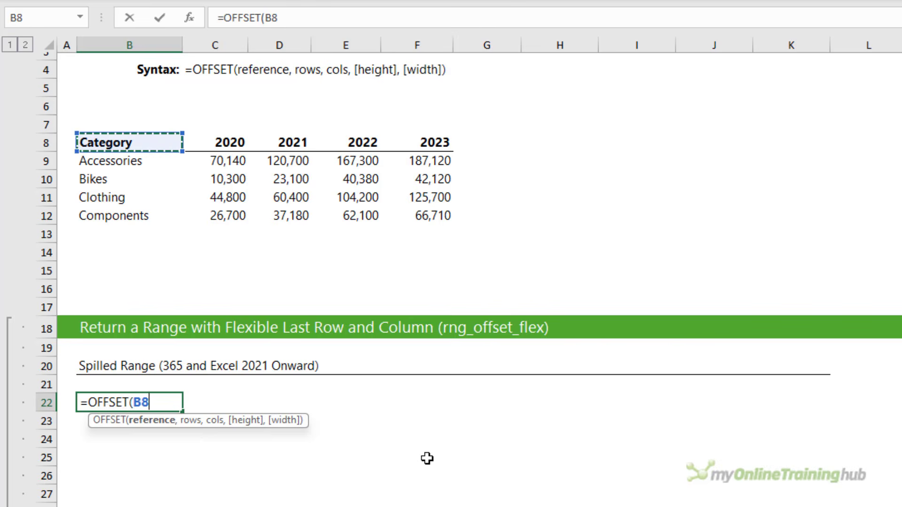
key(F4)
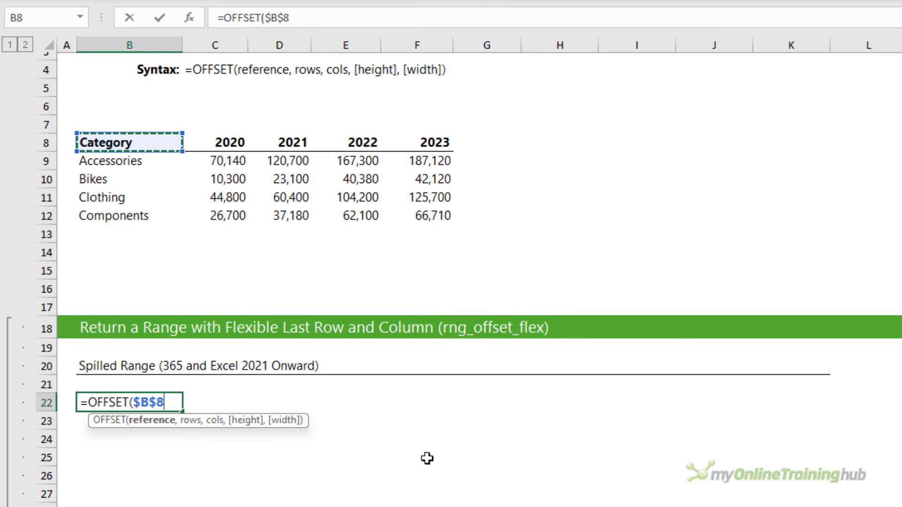
text(,)
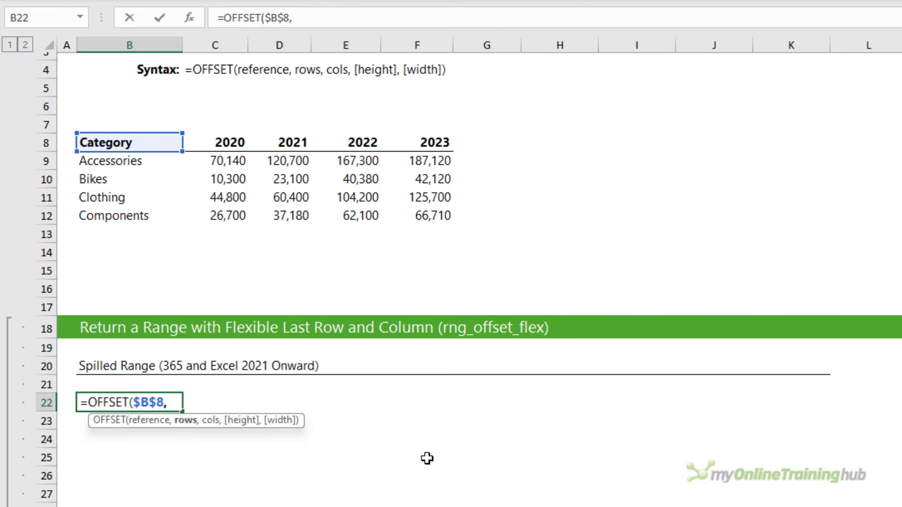
text(,)
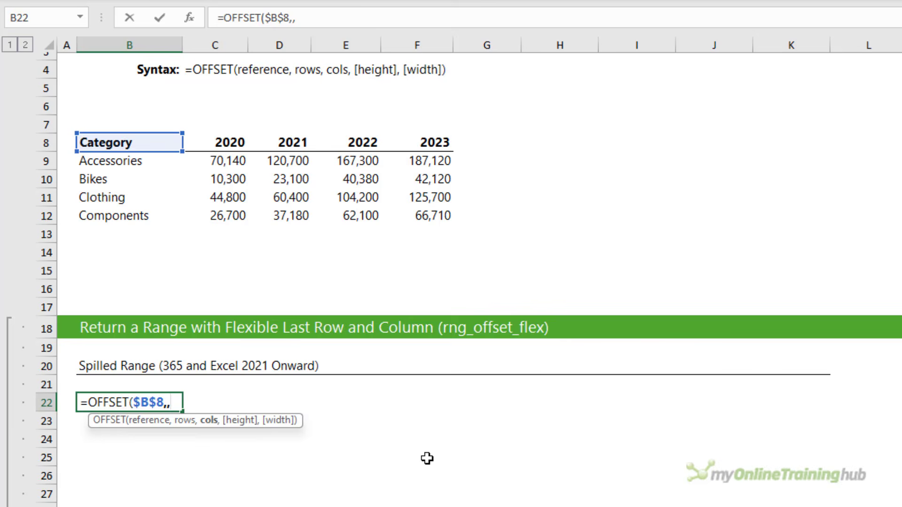
text(,)
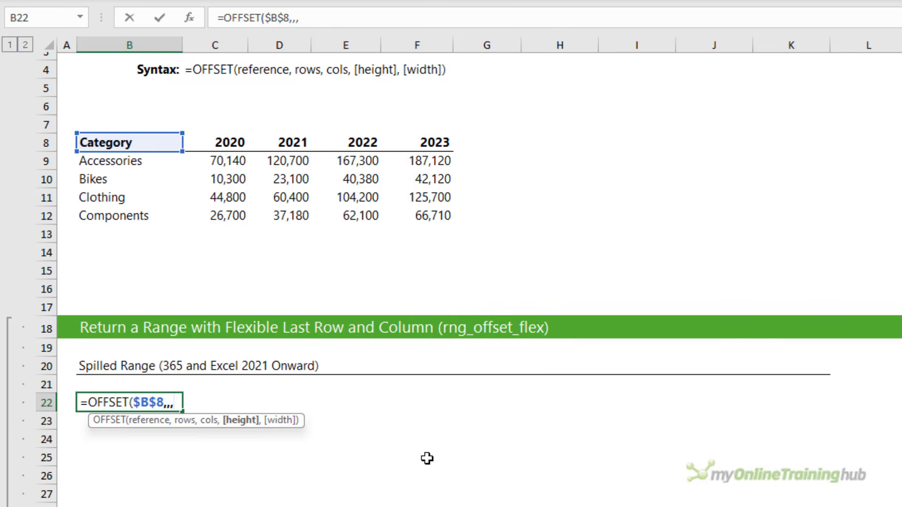
- Add COUNTA($B$8:$B$16) as the height argument of the OFFSET formula in B22
text(counta)
key(Tab)
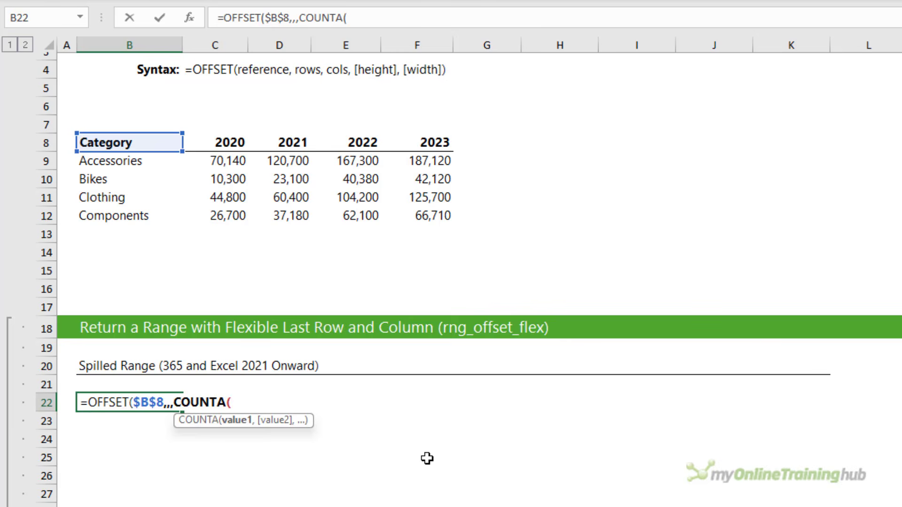
drag(142, 144, 135, 284)
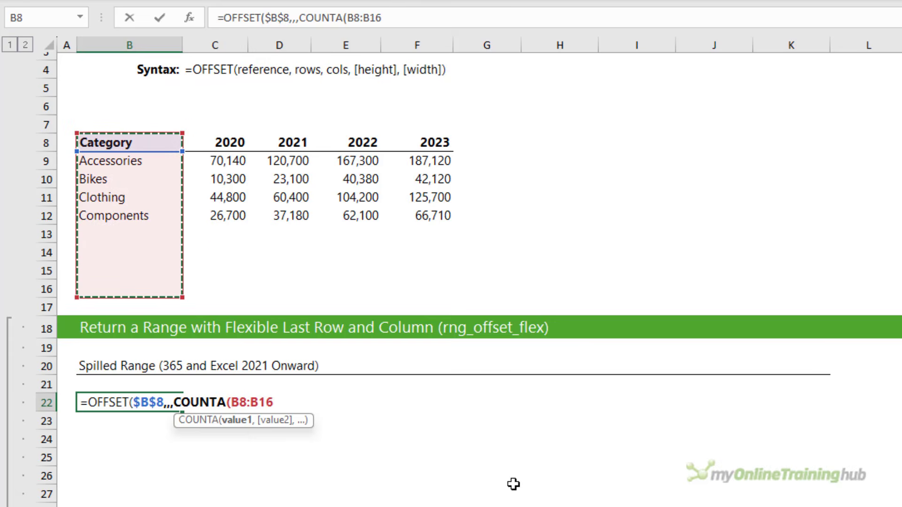
key(F4)
text(),)
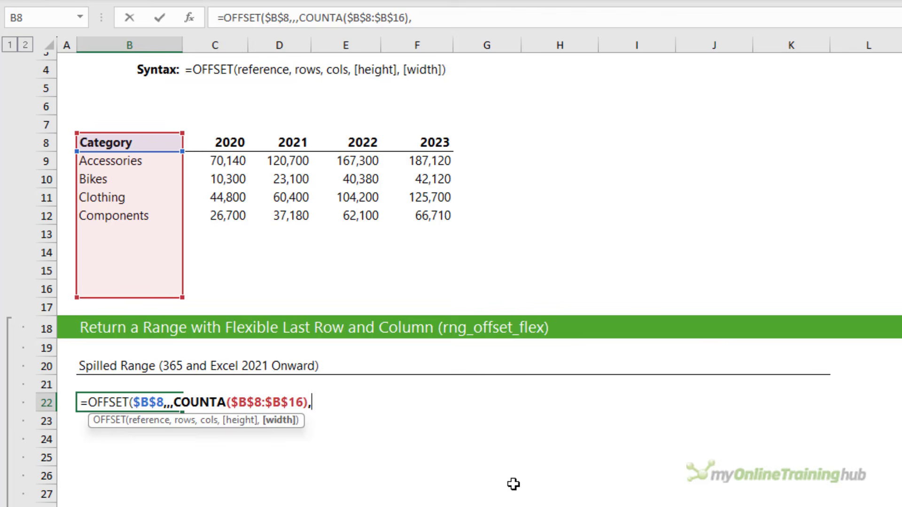
- Add COUNTA($B$8:$J$8) as the OFFSET width argument and enter the completed formula in B22
text(count)
key(Down)
key(Tab)
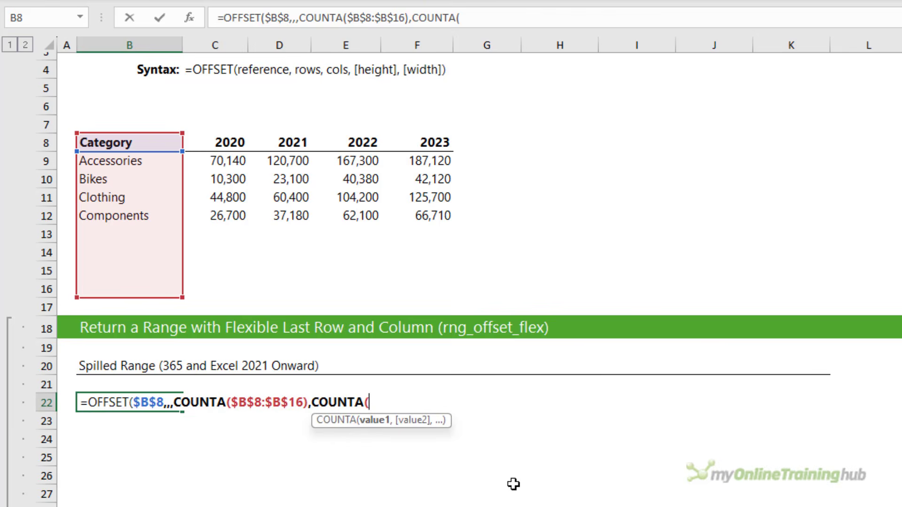
drag(115, 143, 751, 140)
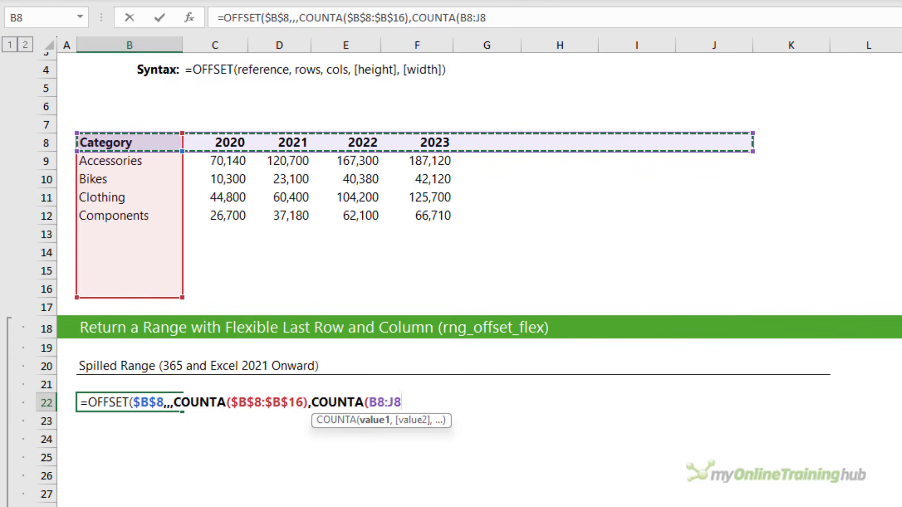
key(F4)
text())
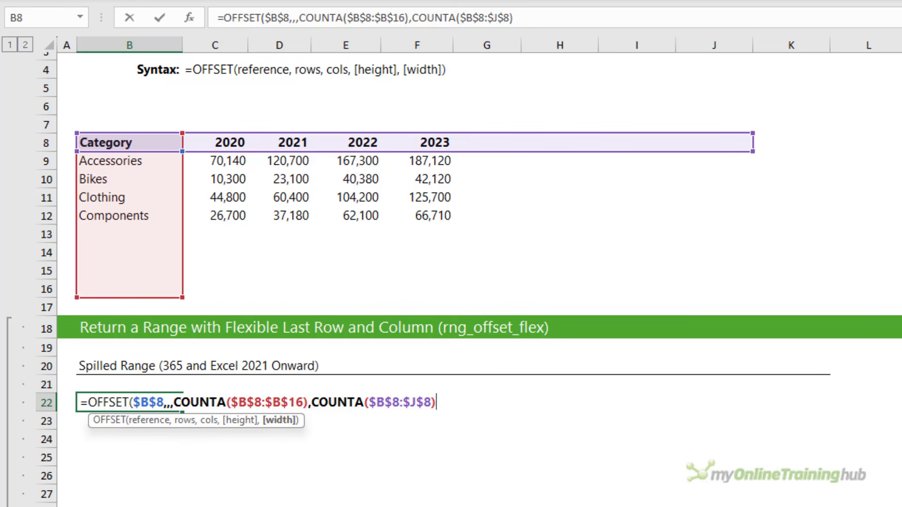
text())
key(Return)
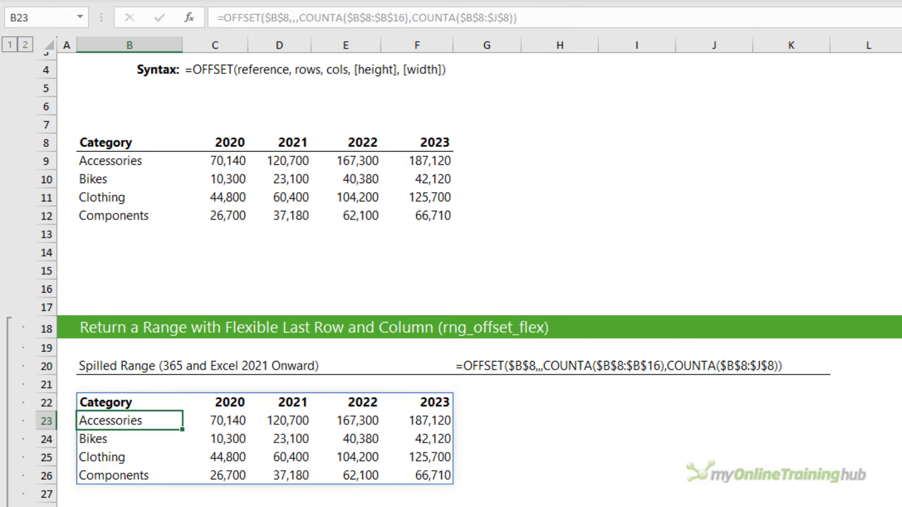
- Extend the source table with a Misc row (16,850; 18,740; 19,930; 21,170) from B13 and a 2024 column (190,710; 45,160; 129,710; 69,340; 23,470) from G8
click(128, 232)
text(Misc	16,850	18,740	19,930	21,170)
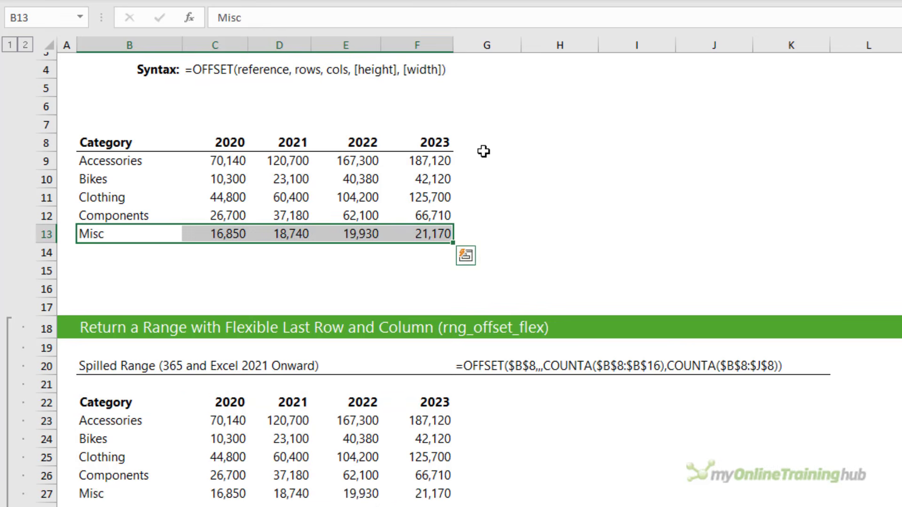
click(484, 150)
text(2024 190,710 45,160 129,710 69,340 23,470)
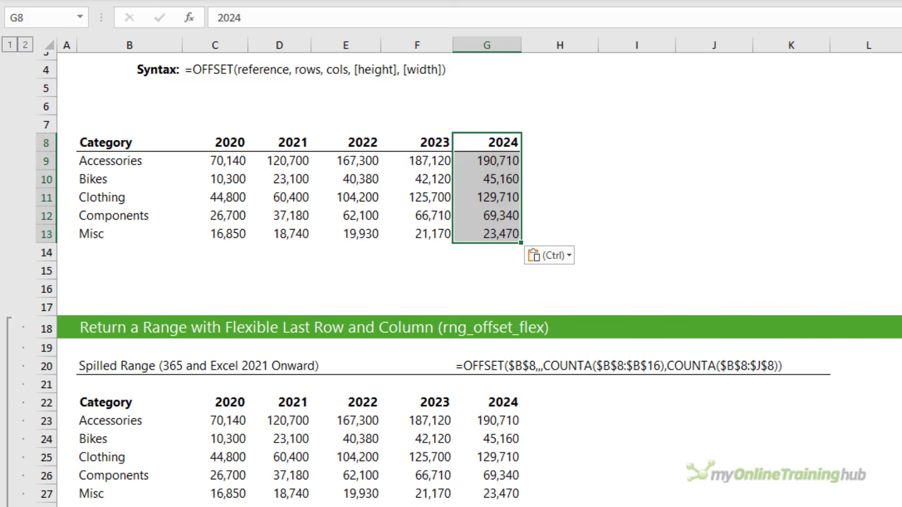
key(Escape)
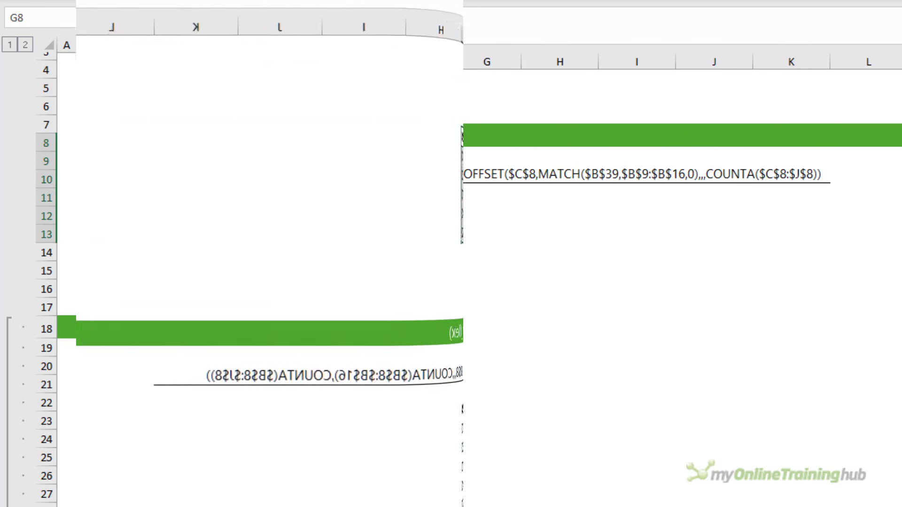
- Test the rng_offset_row example by setting the category in B39 to Bikes, Clothing and finally Accessories
click(189, 230)
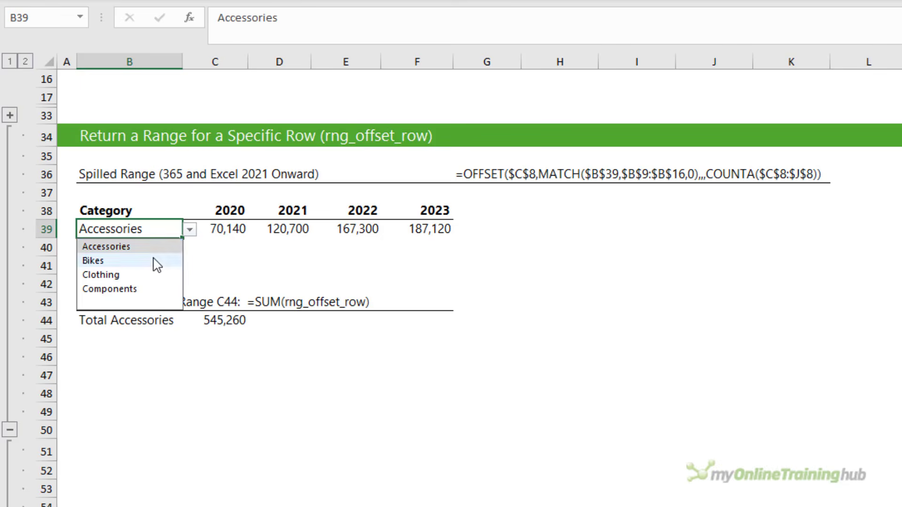
click(156, 261)
click(191, 232)
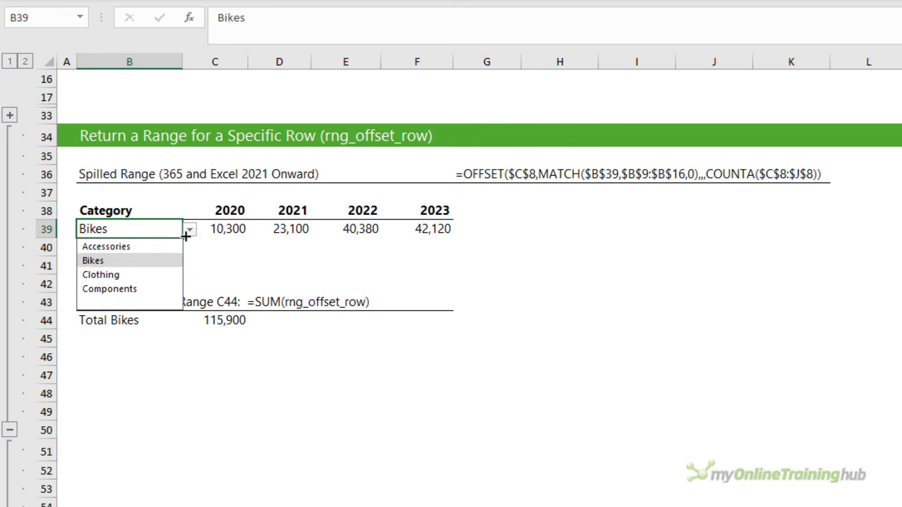
click(141, 275)
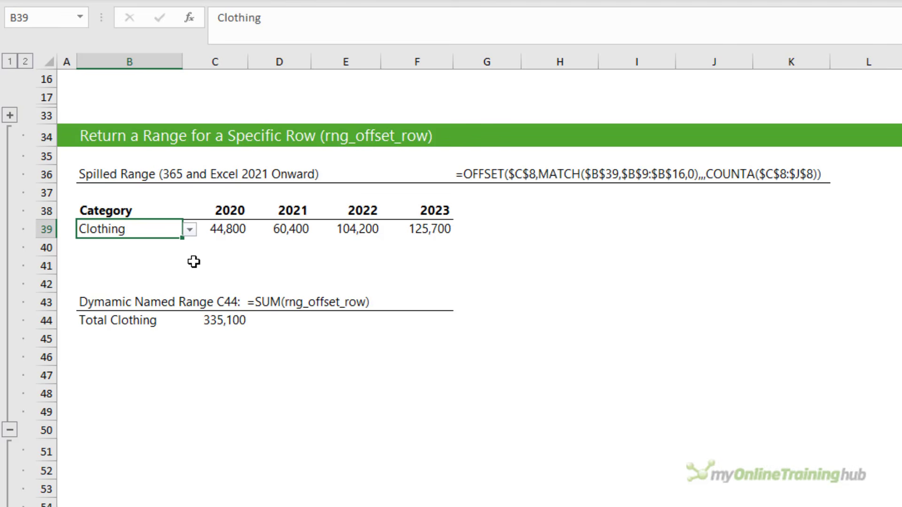
click(189, 230)
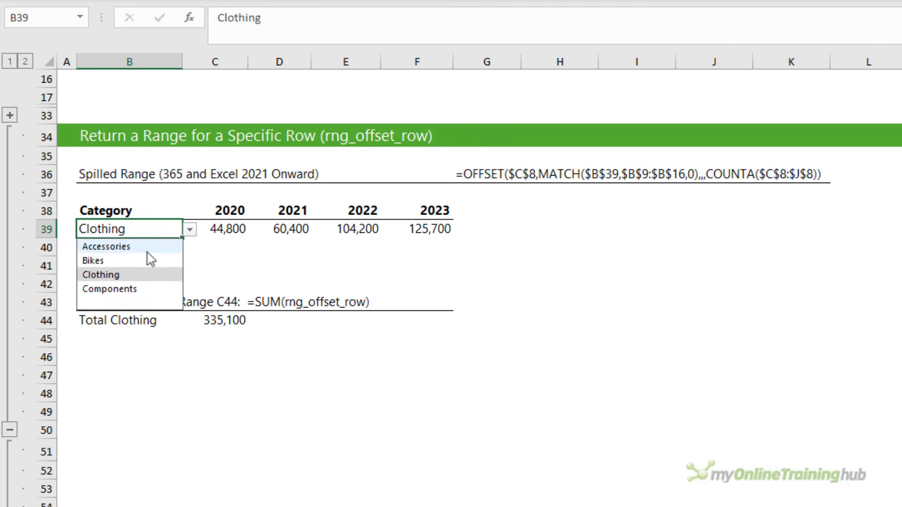
click(148, 249)
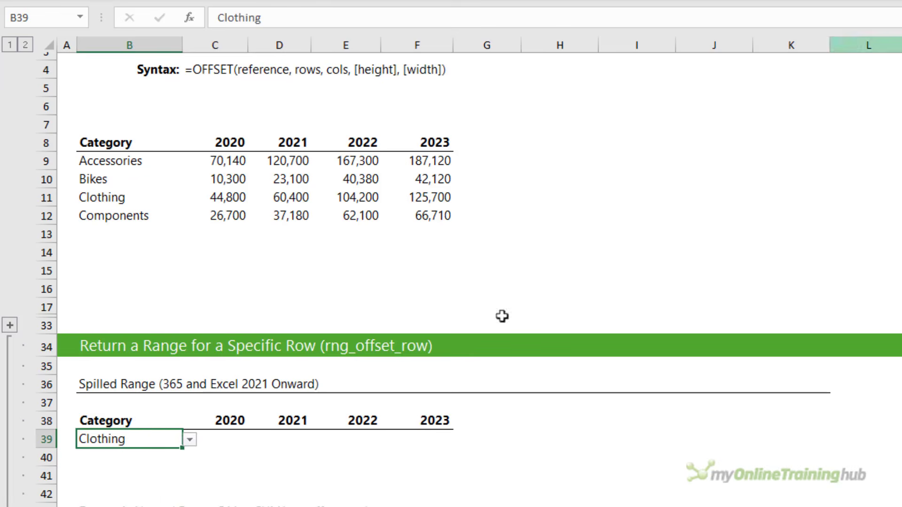
- Start an OFFSET formula in C39 with $C$8 as the absolute reference argument
key(Right)
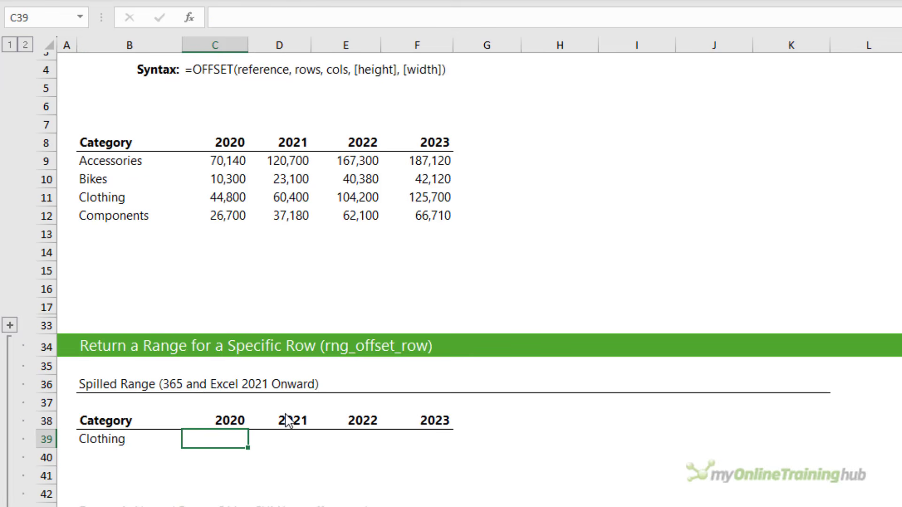
text(=OFFSET()
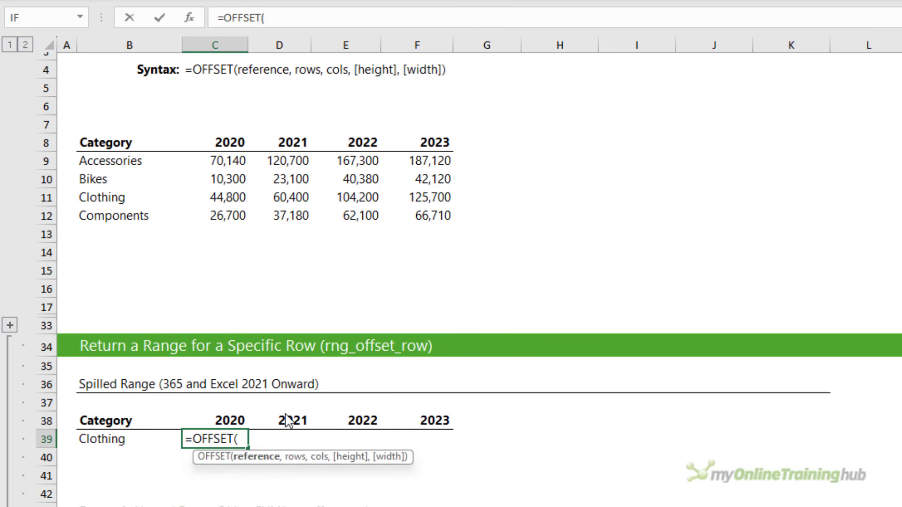
click(216, 140)
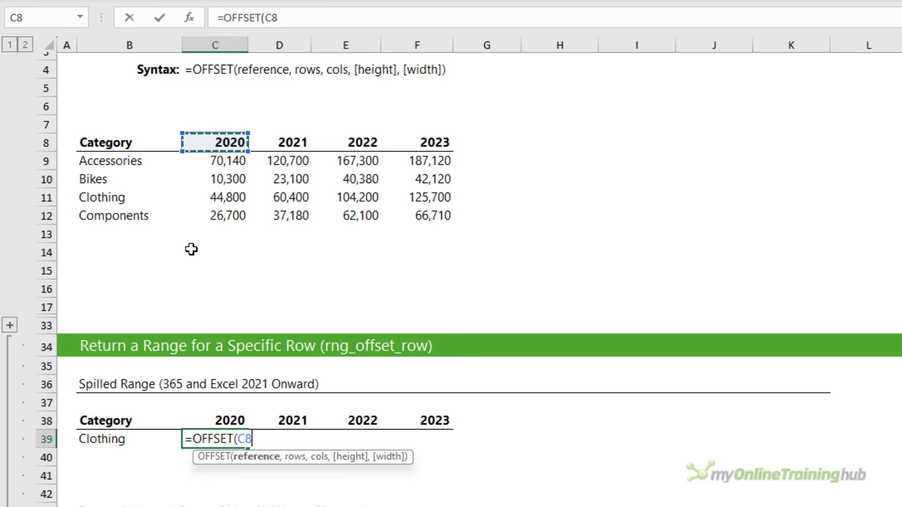
key(F4)
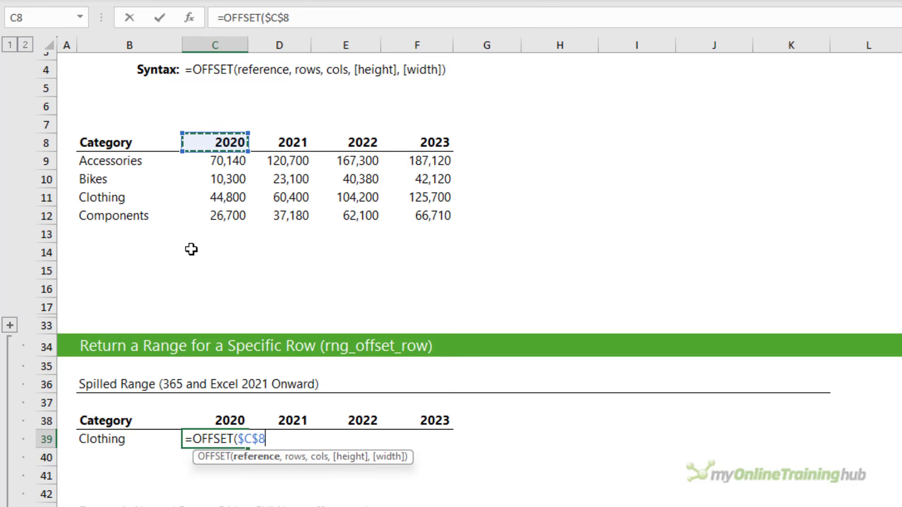
text(,)
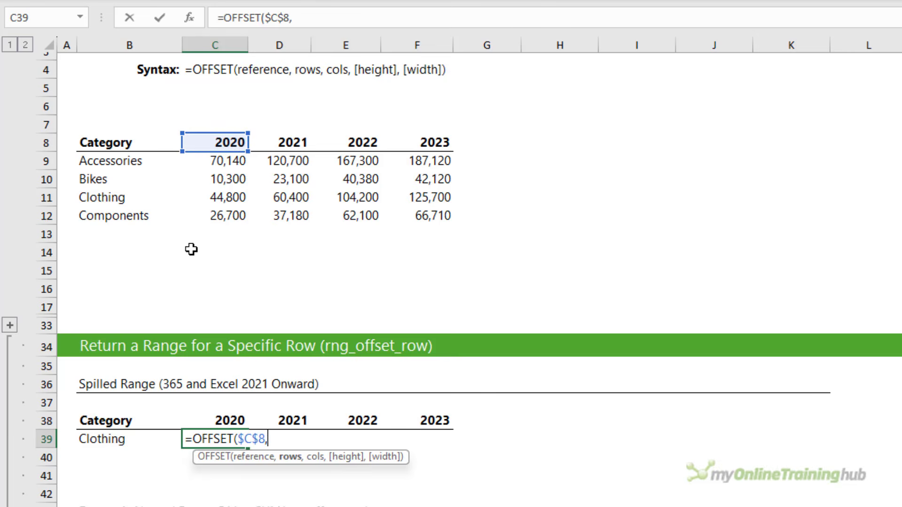
- Add MATCH($B$39,$B$9:$B$16,0) as the rows argument of the OFFSET formula in C39
text(m)
key(Tab)
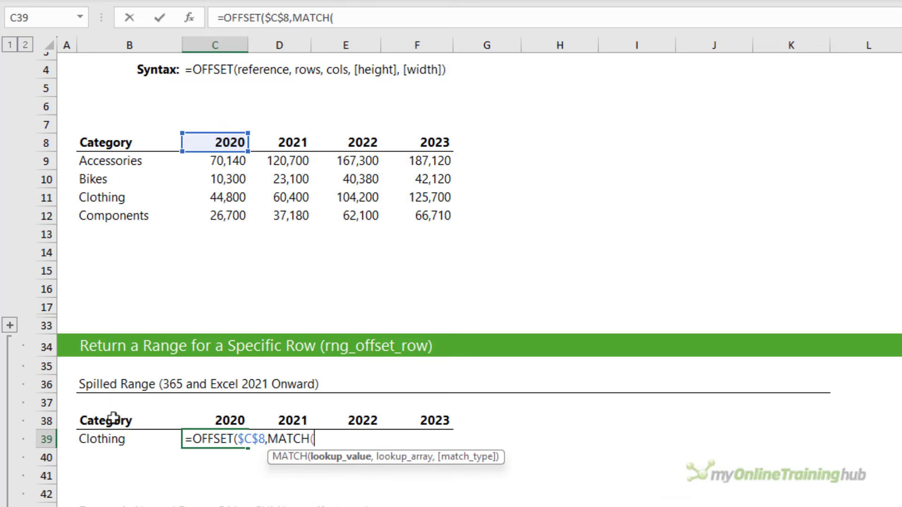
click(101, 446)
key(F4)
text(,)
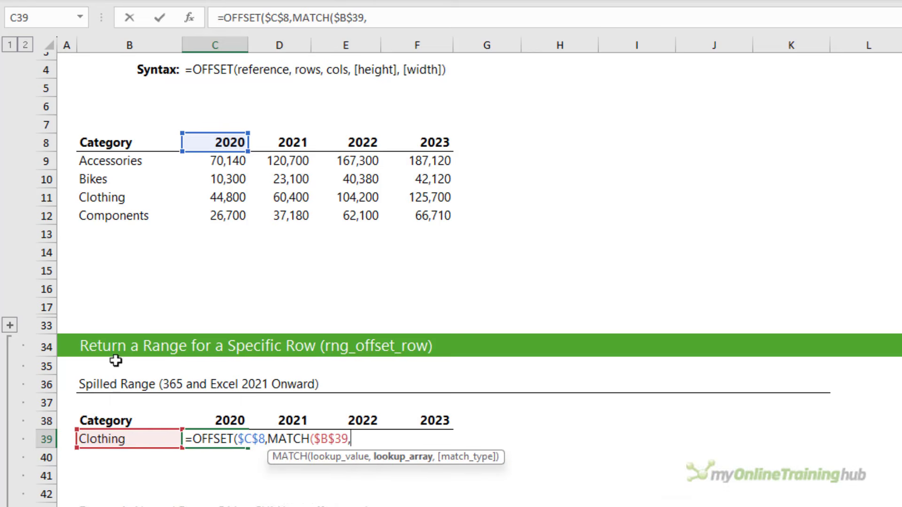
drag(149, 163, 146, 289)
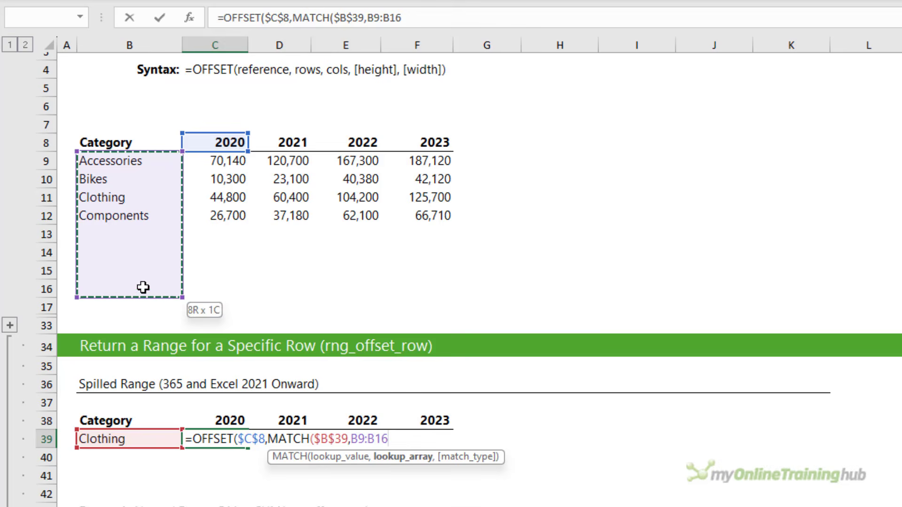
key(F4)
text(,)
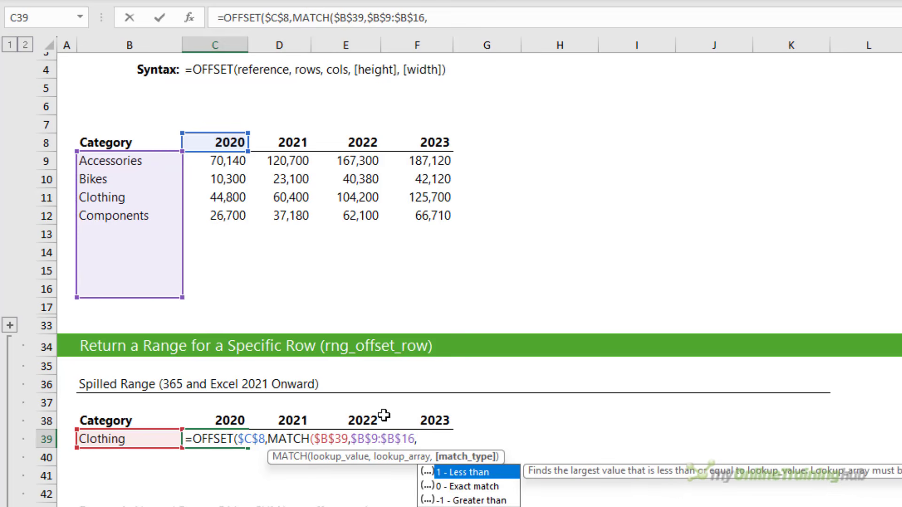
text(0))
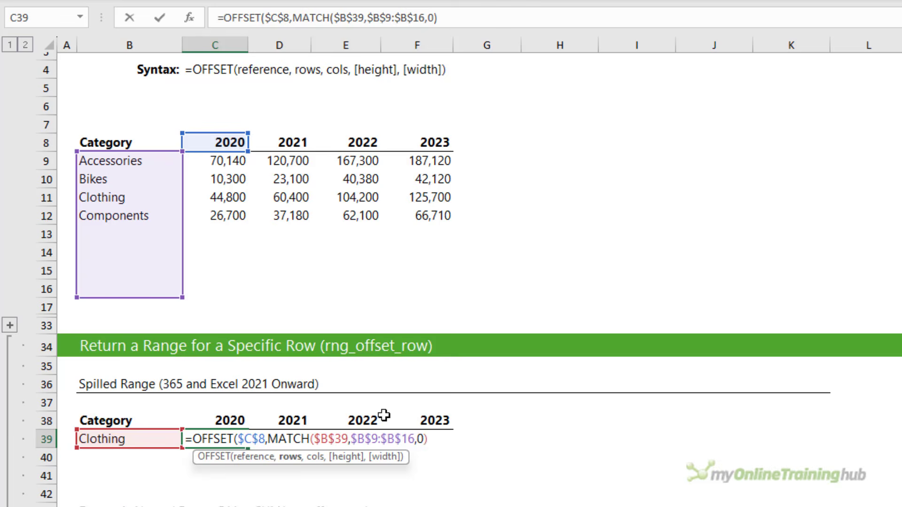
- Complete the OFFSET formula in C39 with empty cols and height arguments and COUNTA($C$8:$J$8) as the width
text(,)
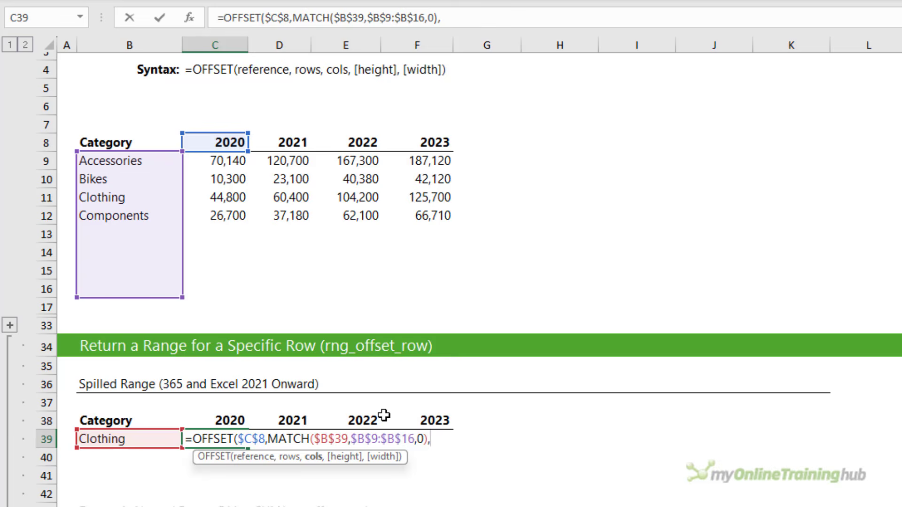
text(,)
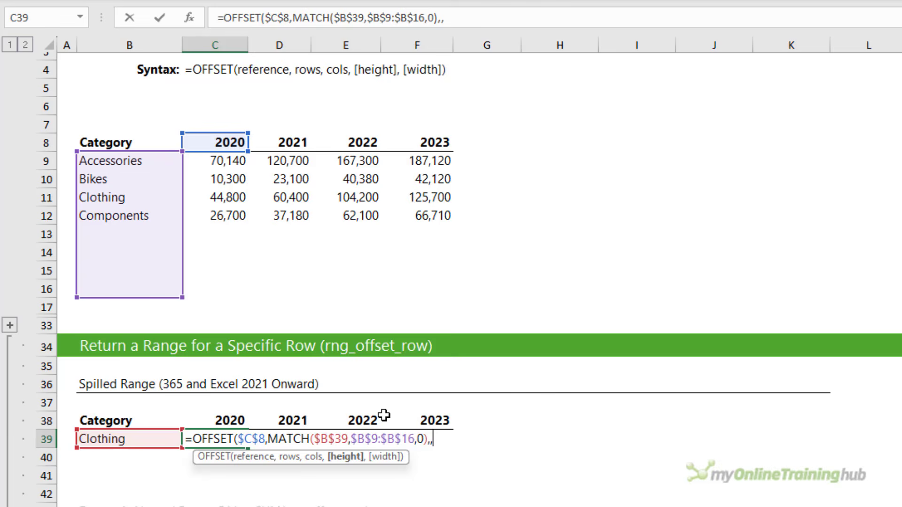
text(,)
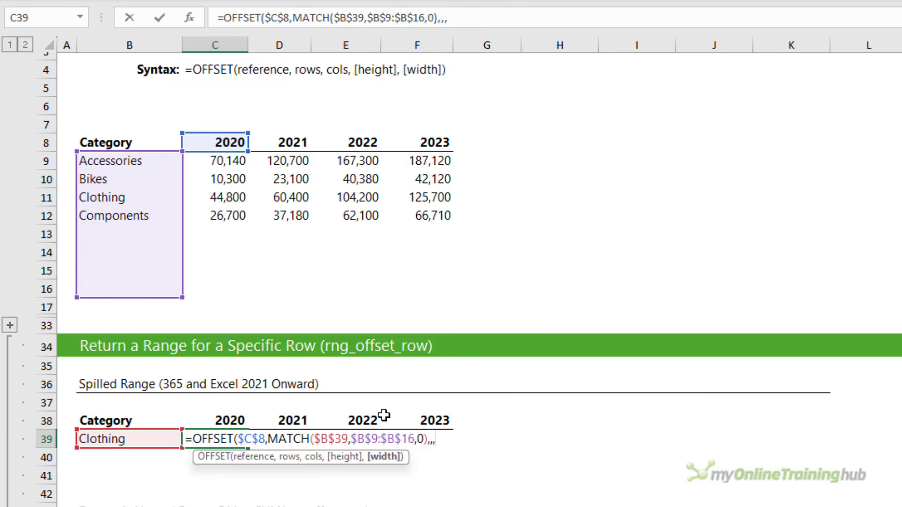
text(counta)
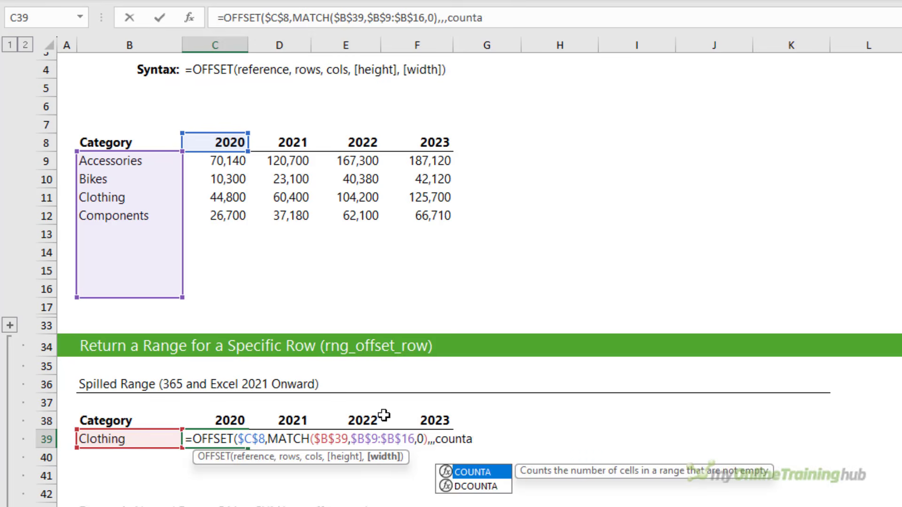
key(Tab)
drag(235, 142, 690, 146)
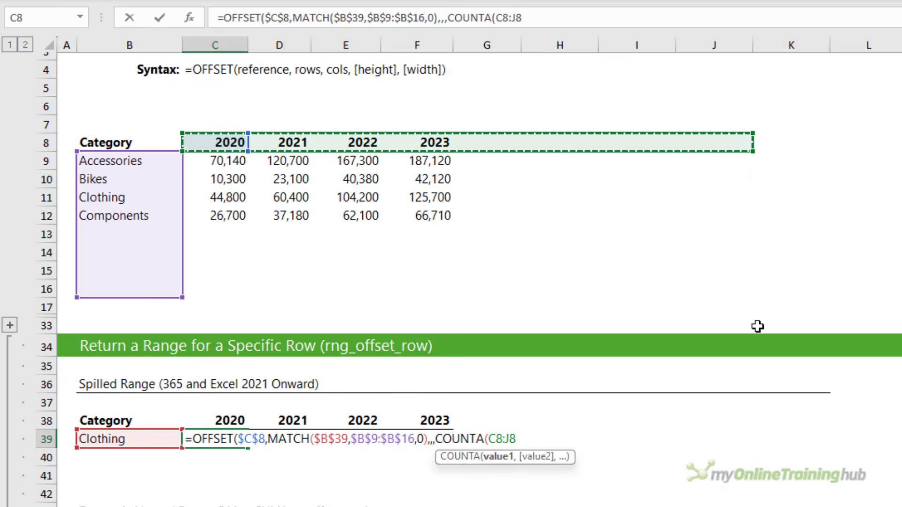
key(F4)
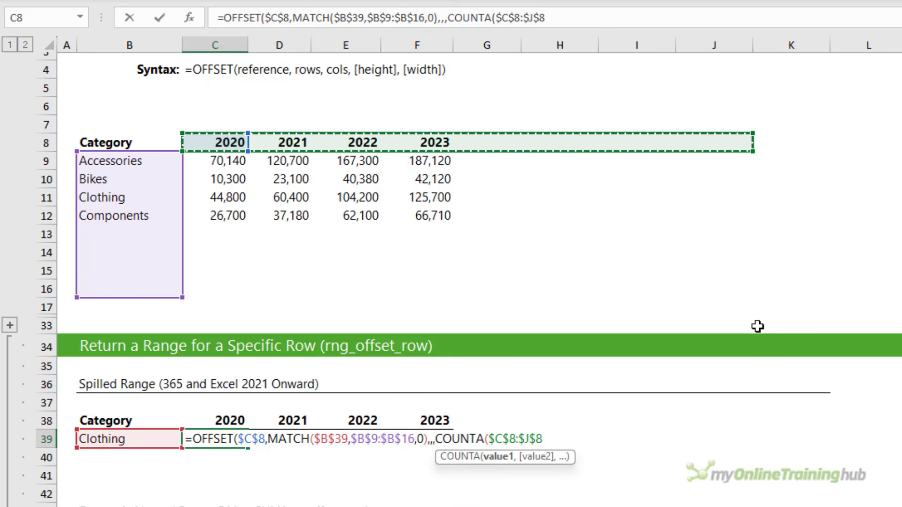
text())
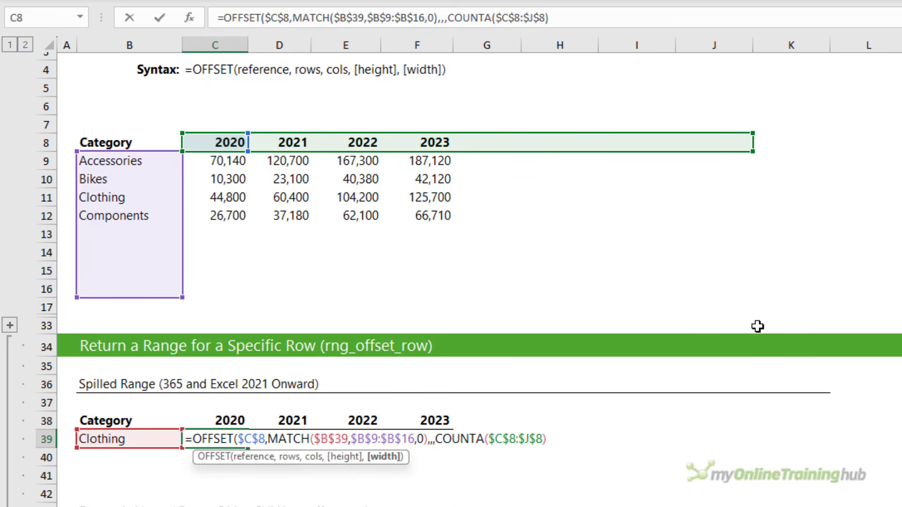
text())
key(Return)
key(Up)
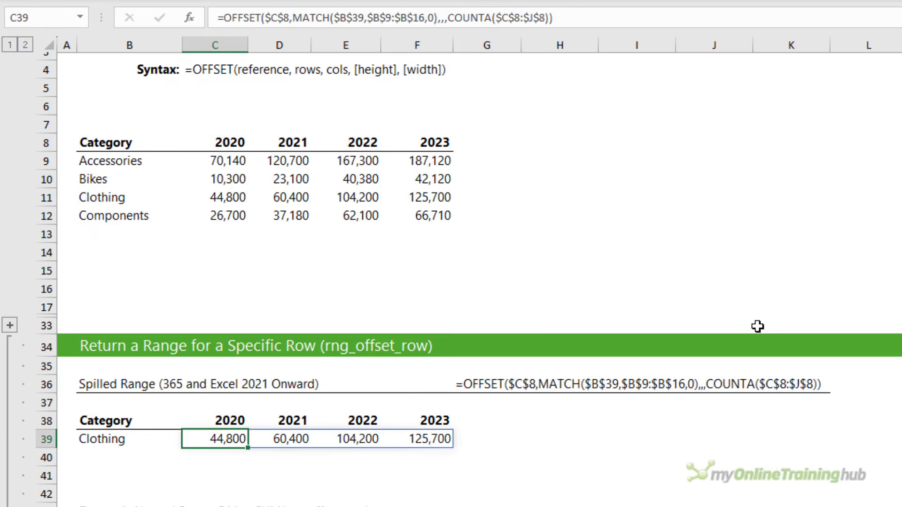
- Test the OFFSET row formula by setting the category in B39 to Accessories, Bikes and finally Components
click(161, 439)
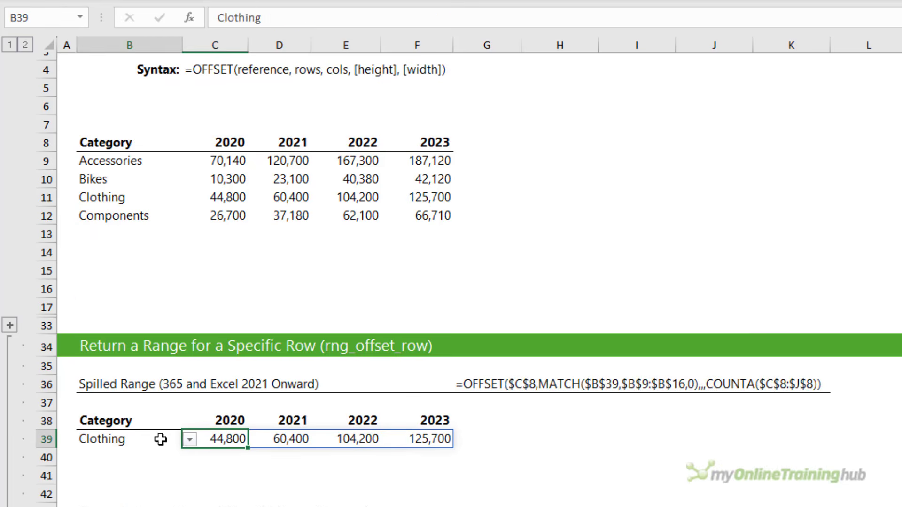
click(189, 440)
click(151, 454)
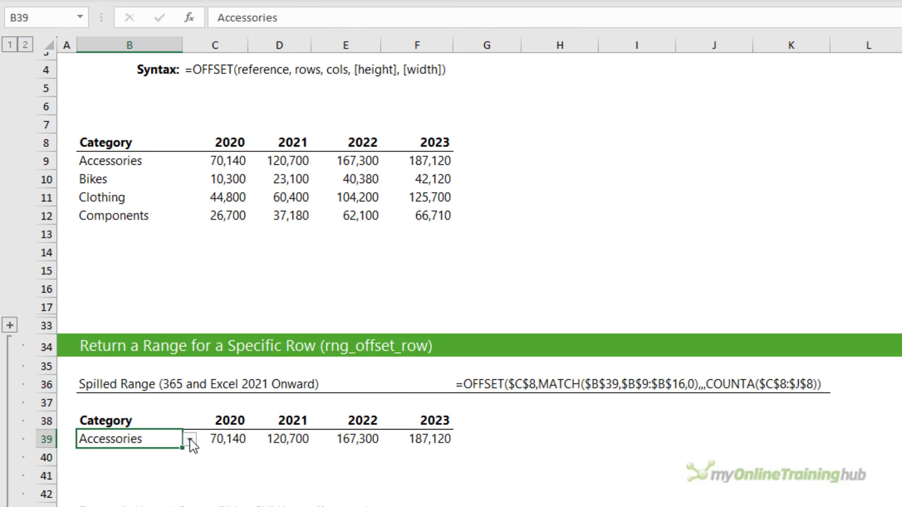
click(190, 441)
click(159, 471)
click(189, 440)
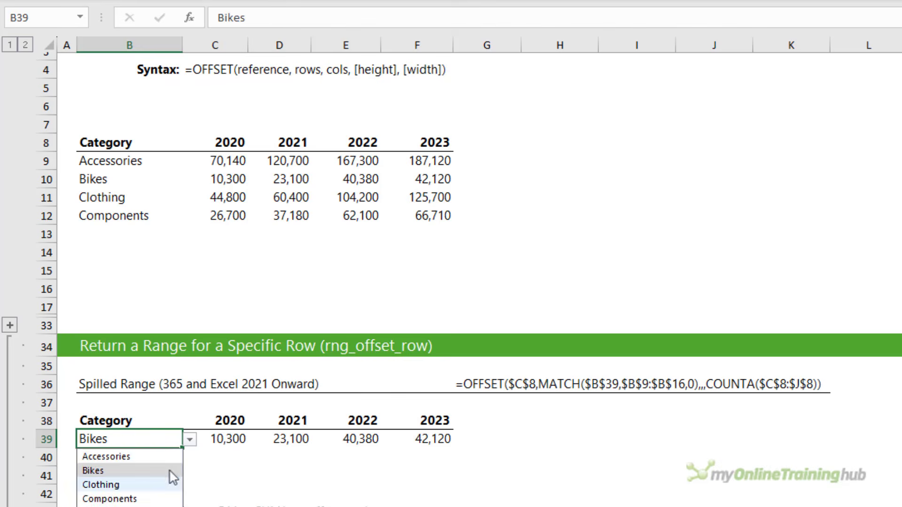
click(154, 499)
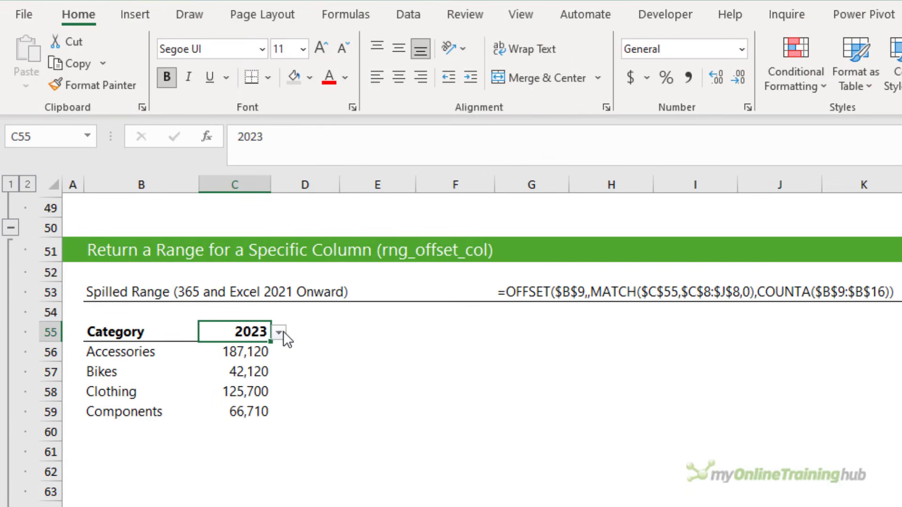
- Test the finished rng_offset_col example by setting the year in C55 to 2021 and then 2022
click(279, 333)
click(262, 367)
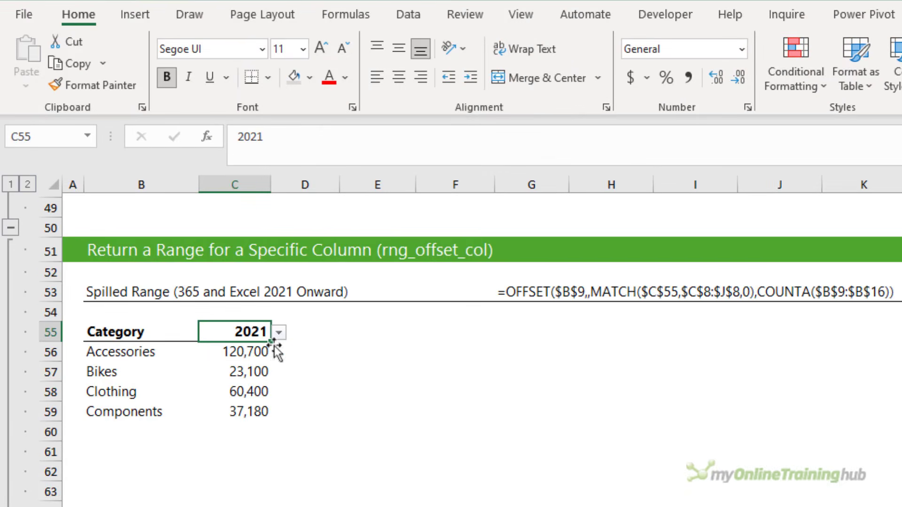
click(283, 333)
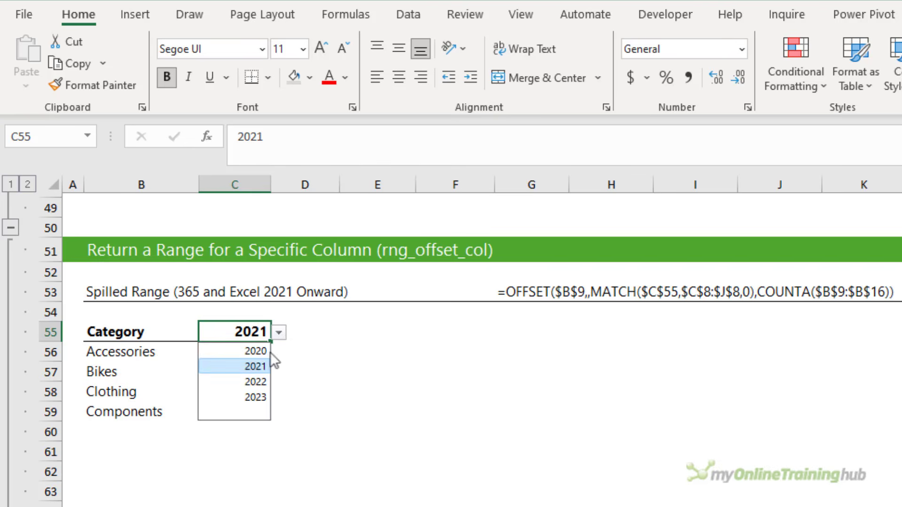
click(254, 382)
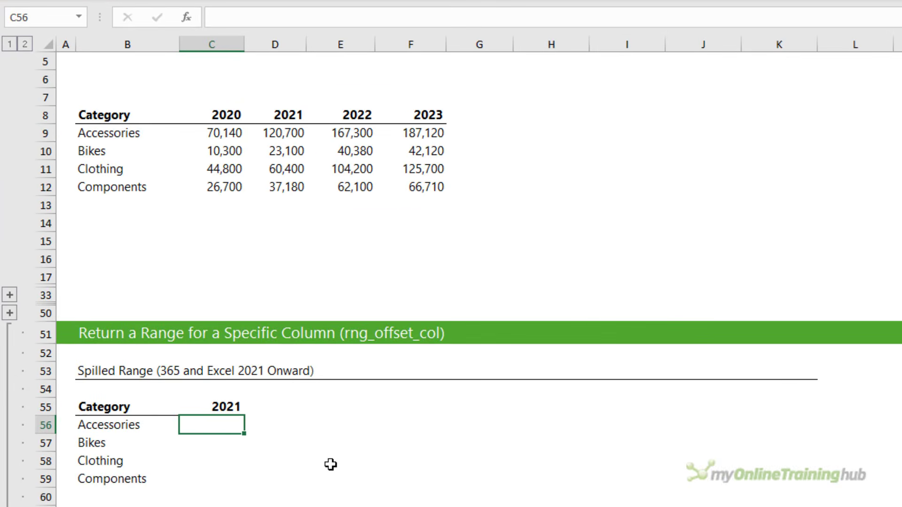
- Start an OFFSET formula in C56 with $B$9 as the absolute reference argument and an empty rows argument
text(=)
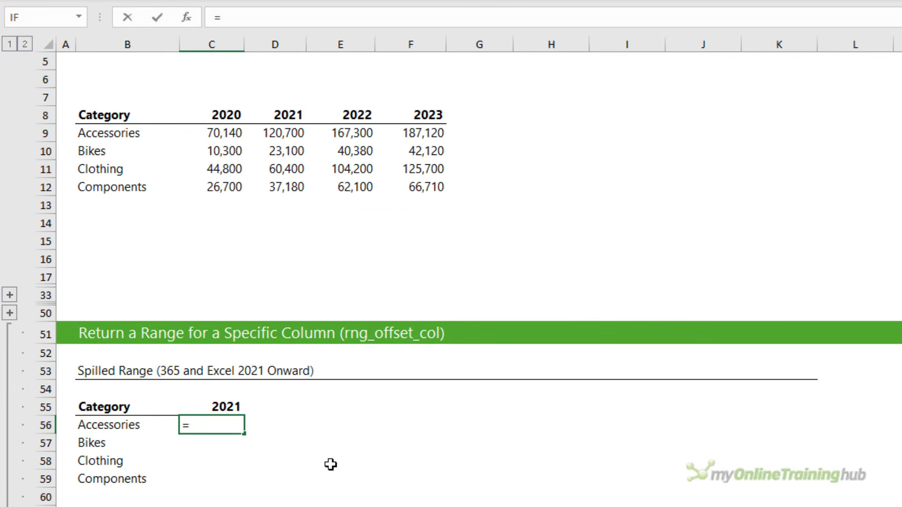
text(of)
key(Tab)
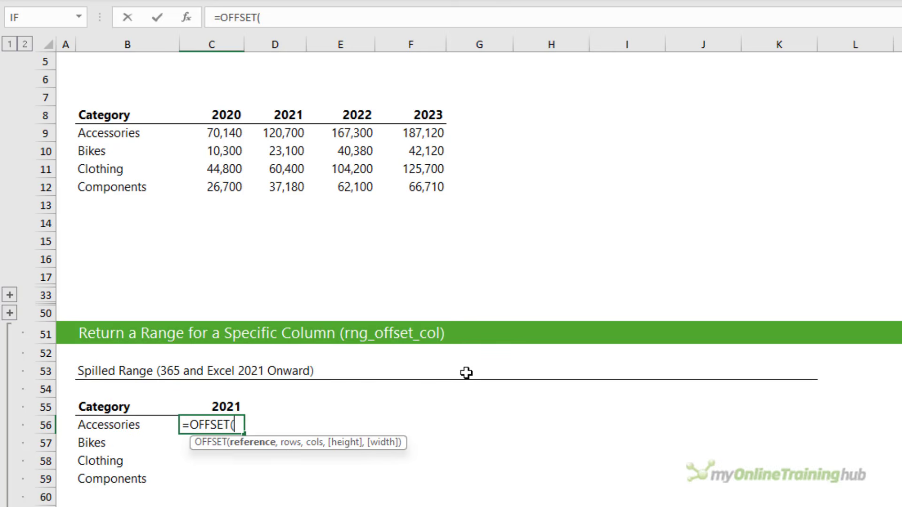
click(125, 133)
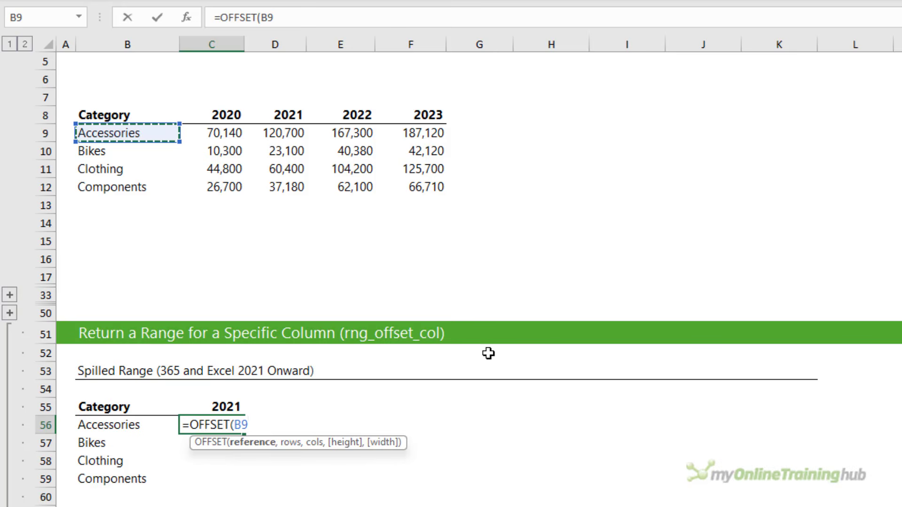
key(F4)
text(,)
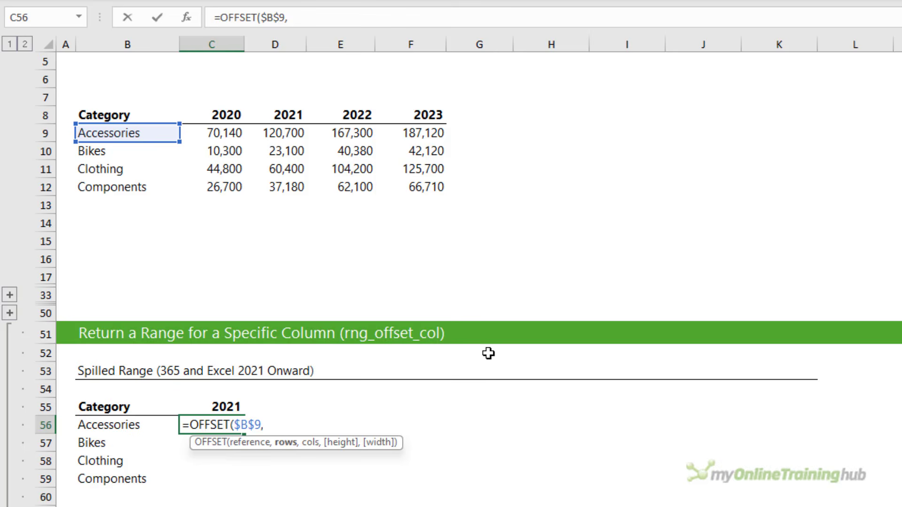
text(,)
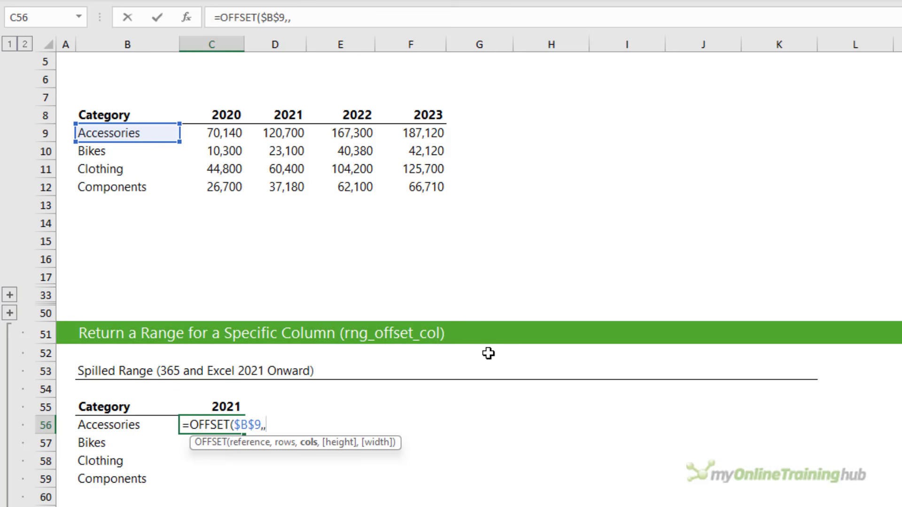
- Add MATCH($C$55,$C$8:$J$8,0) as the cols argument of the OFFSET formula in C56
text(mat)
key(Tab)
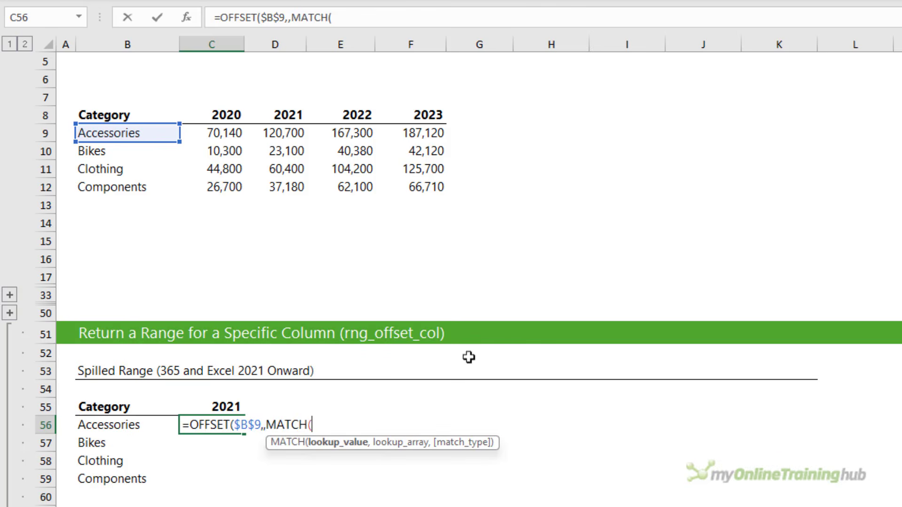
click(208, 407)
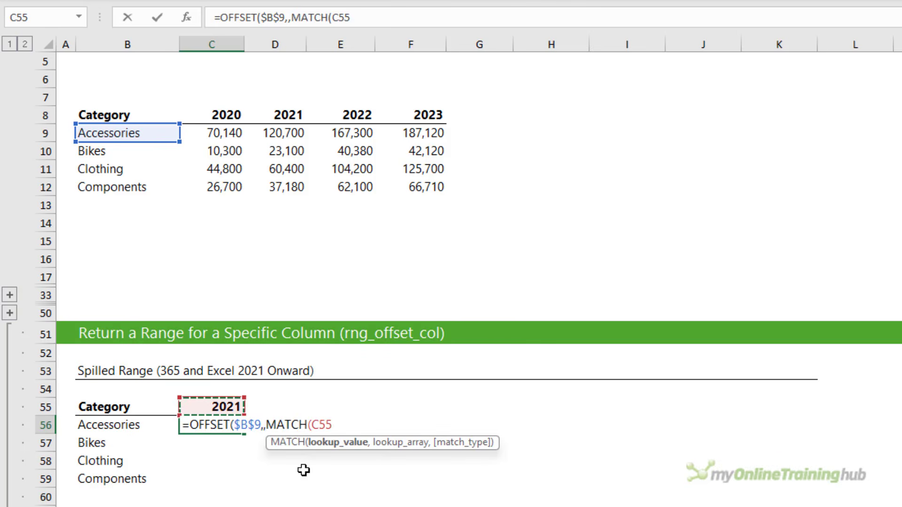
key(F4)
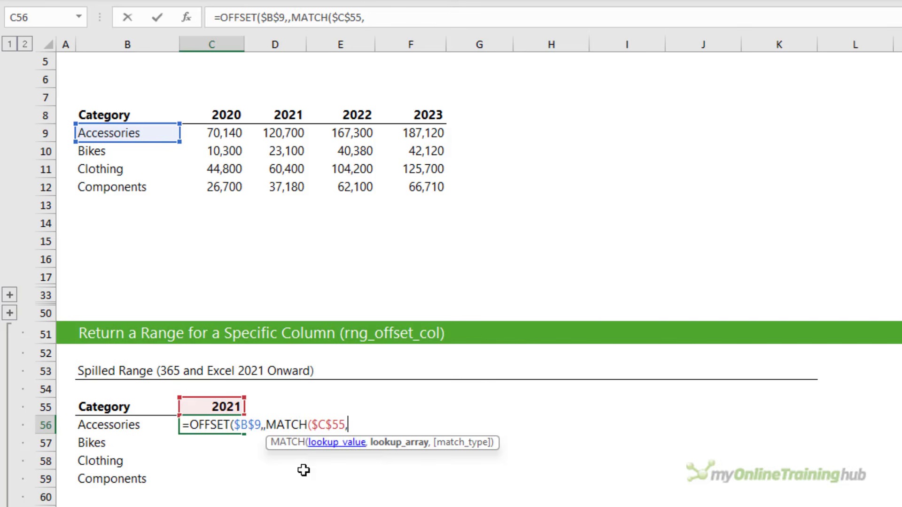
text(,)
drag(229, 119, 675, 116)
key(F4)
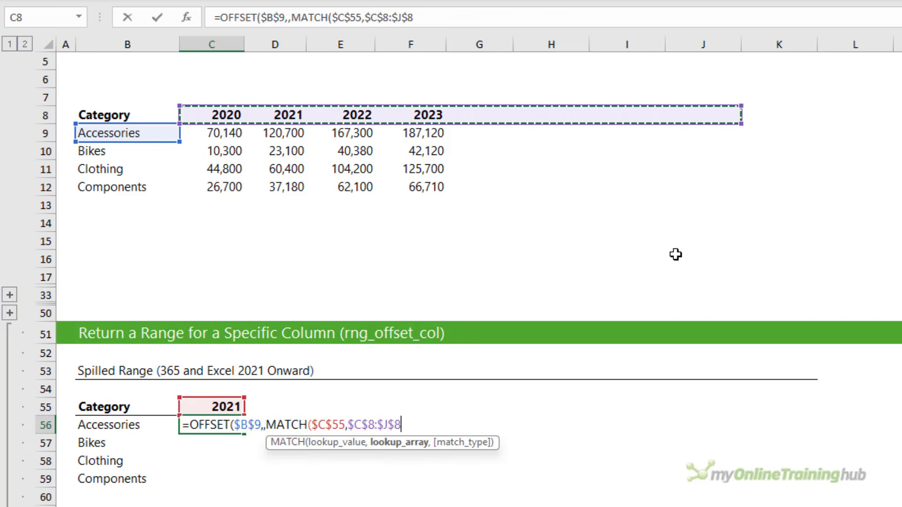
text(,0))
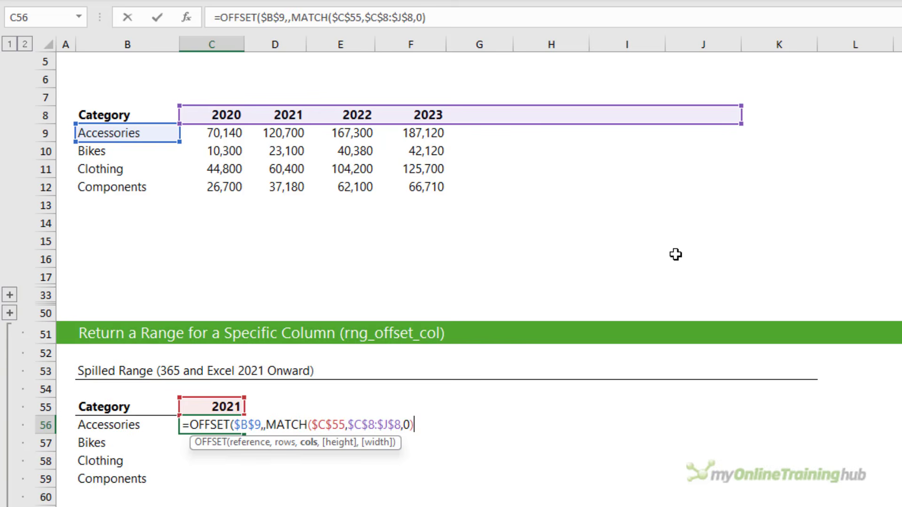
- Complete the OFFSET formula in C56 with COUNTA($B$9:$B$16) as the height argument
text(,)
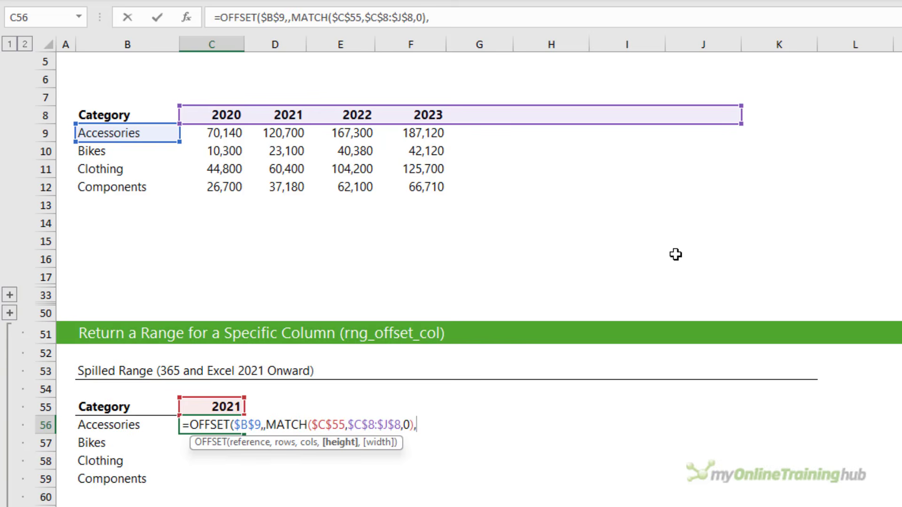
text(counta)
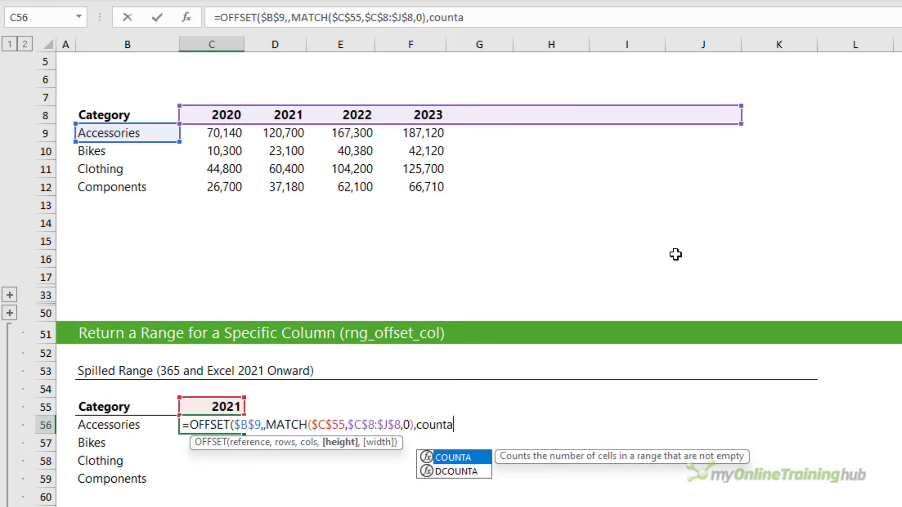
key(Tab)
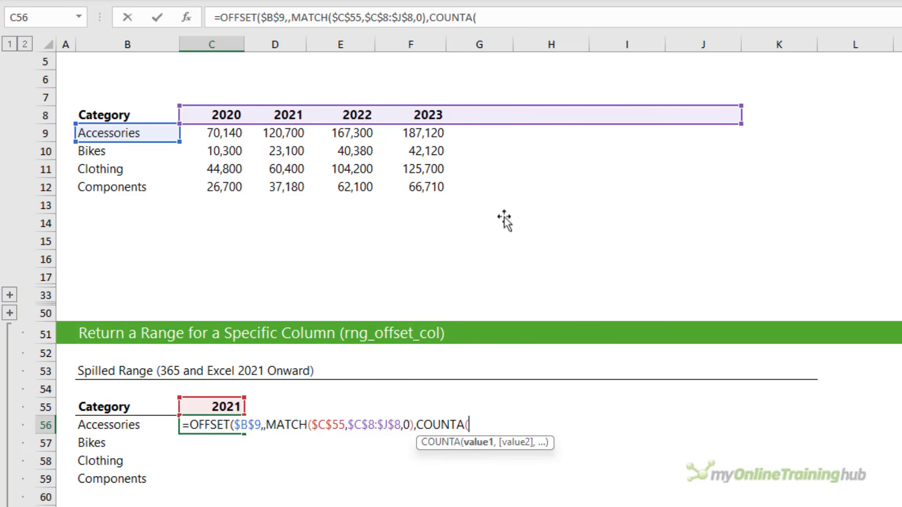
drag(133, 133, 131, 256)
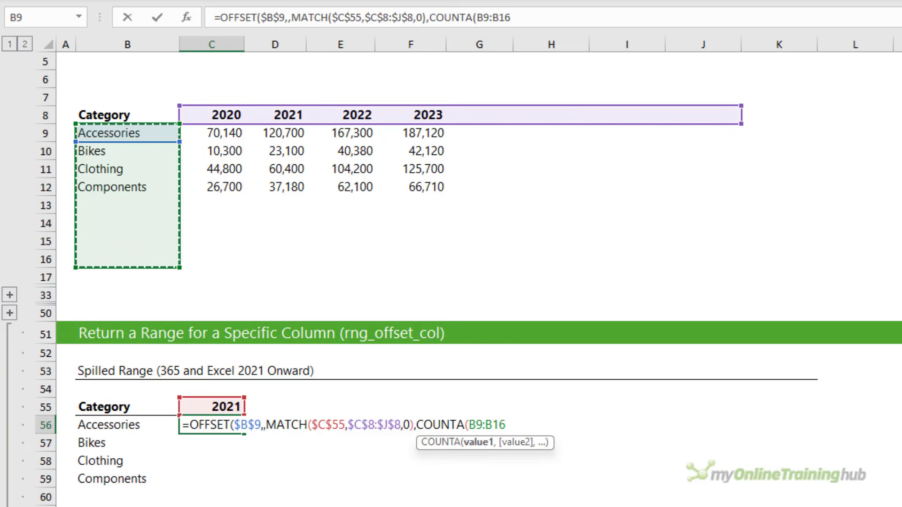
key(F4)
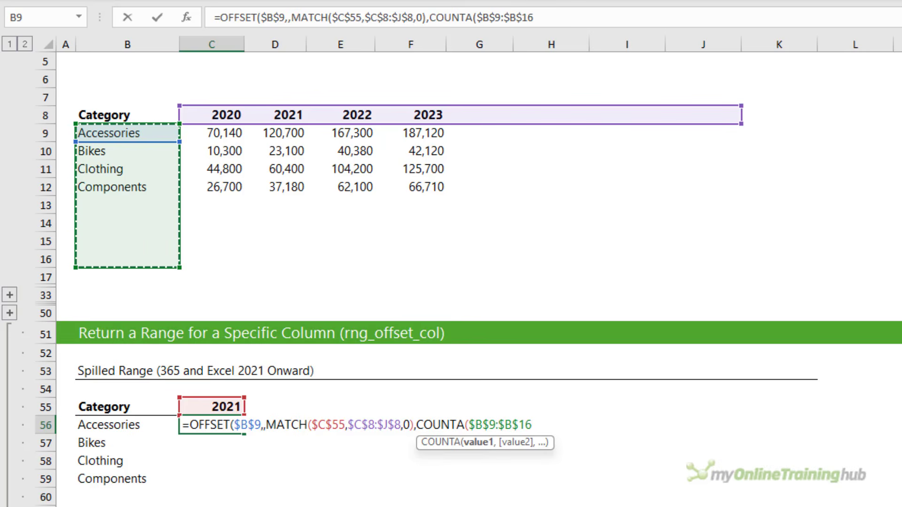
text())
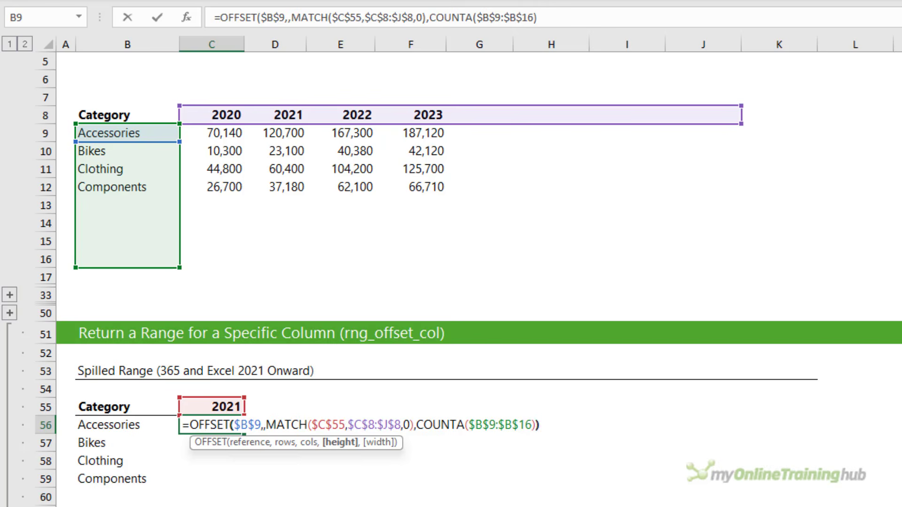
text())
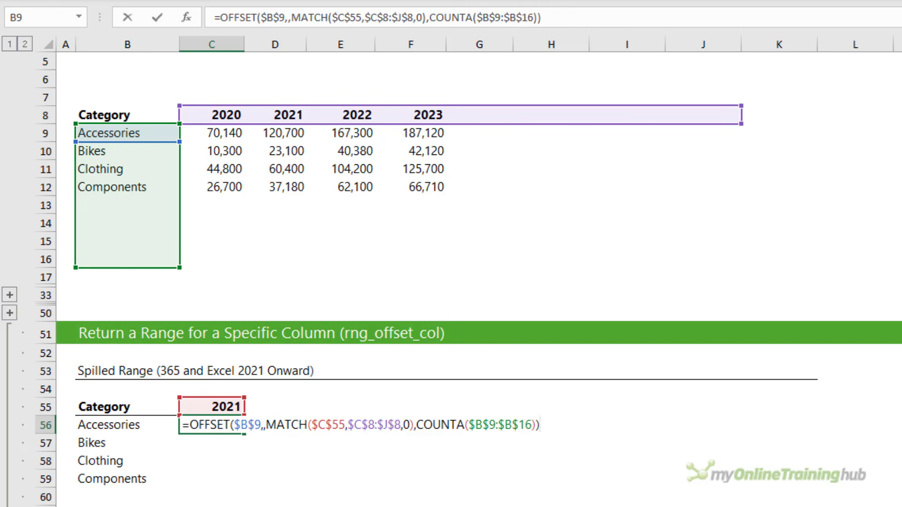
key(Return)
key(Up)
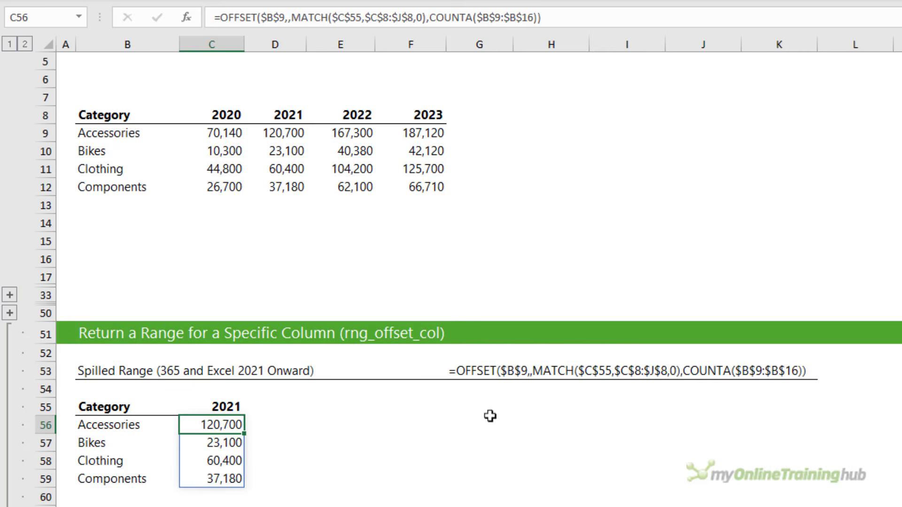
- Test the new OFFSET column formula by switching the year in C55 to 2022 and finally 2023
click(212, 406)
click(252, 407)
click(234, 452)
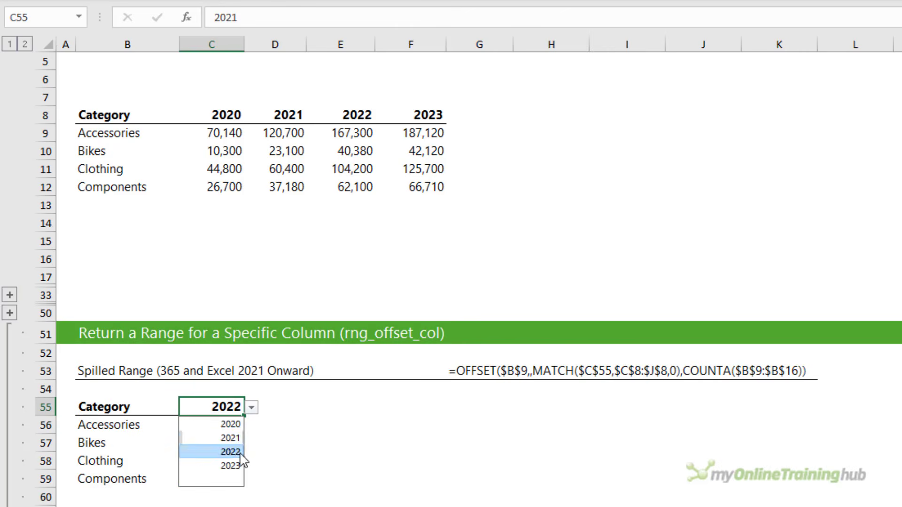
click(252, 408)
click(231, 465)
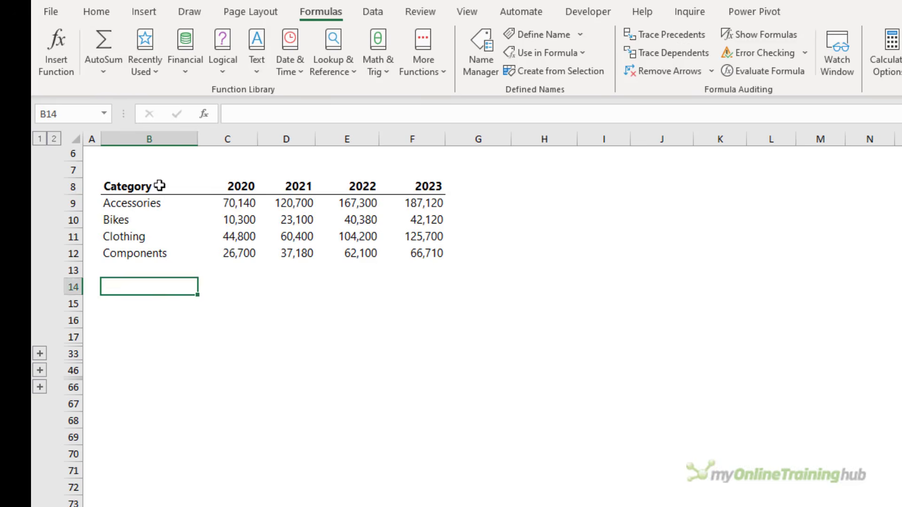
- Insert a line chart from the category sales table B8:F12 and place it beside the table
drag(122, 186, 429, 249)
click(144, 12)
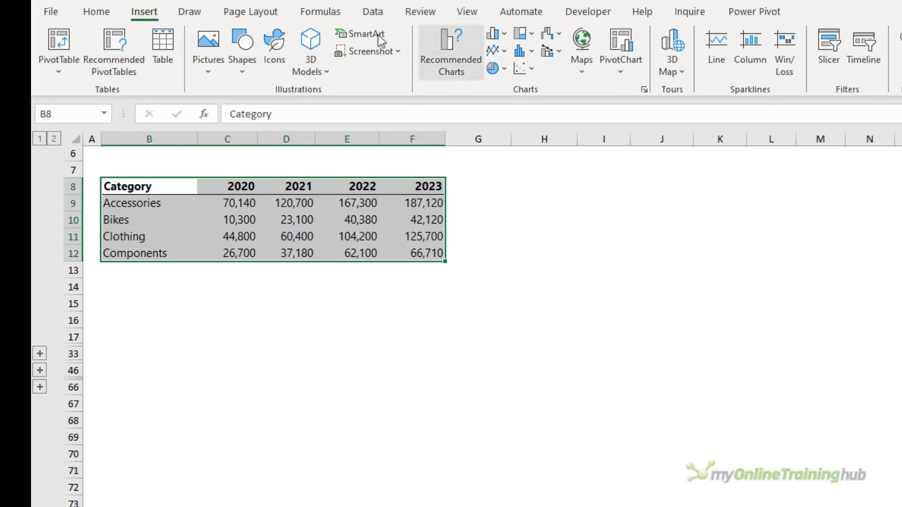
click(497, 47)
click(507, 100)
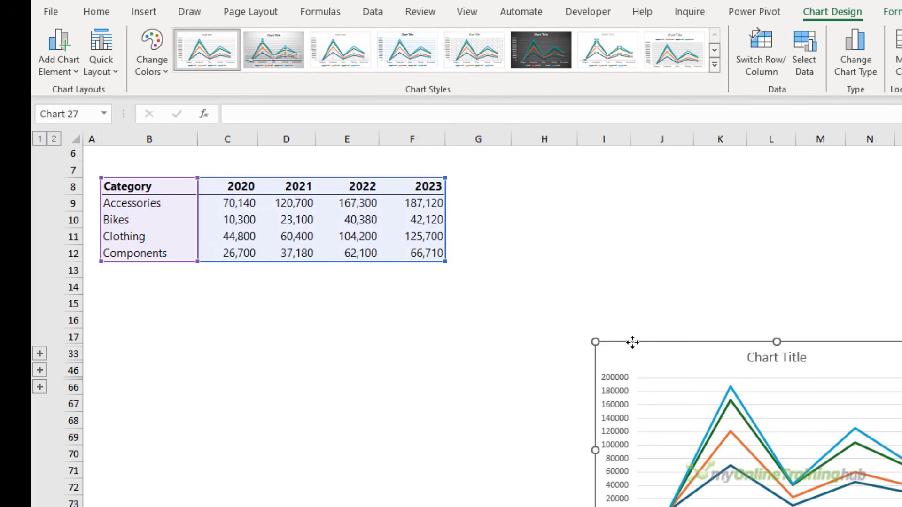
drag(539, 163, 530, 173)
- Switch the rows and columns in the line chart's data source and remove the Category series
right_click(564, 230)
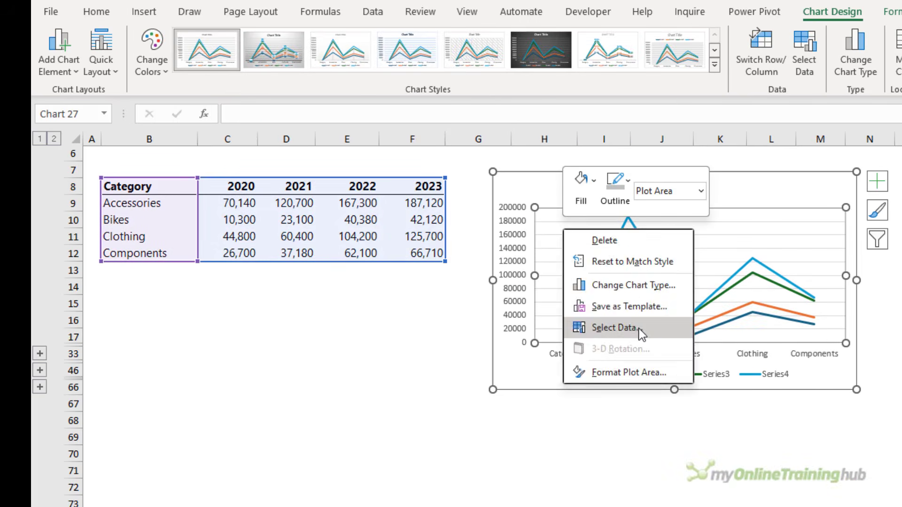
click(641, 335)
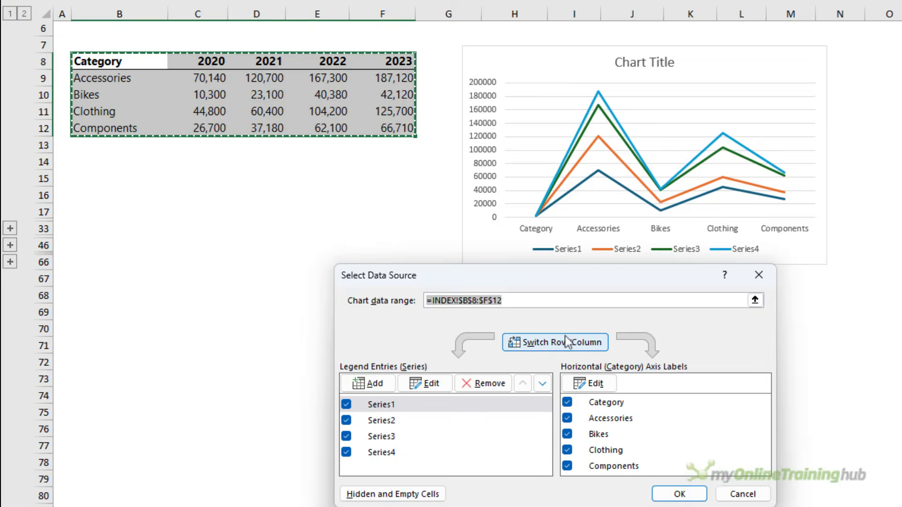
click(593, 467)
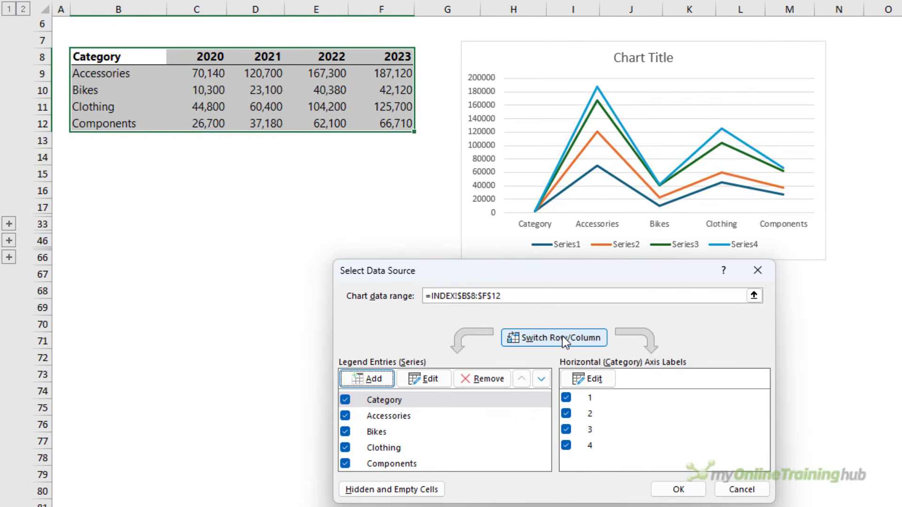
click(413, 400)
click(475, 385)
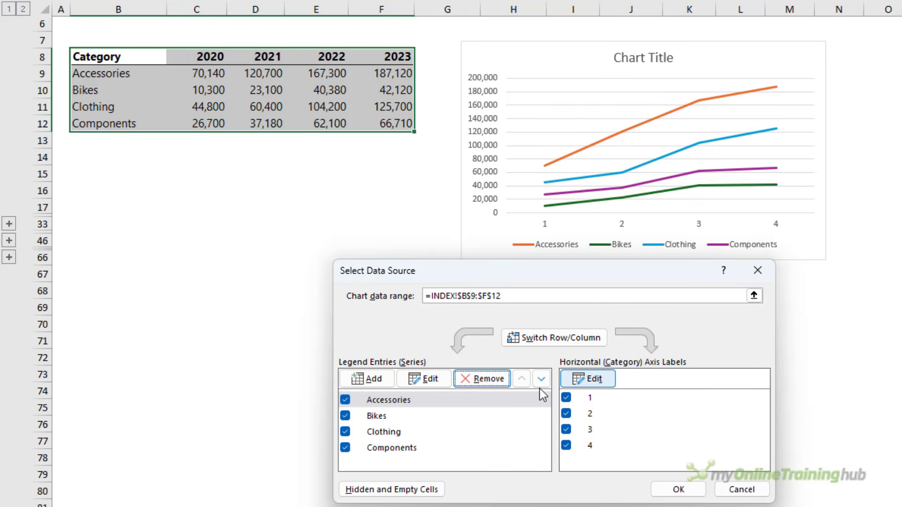
click(679, 487)
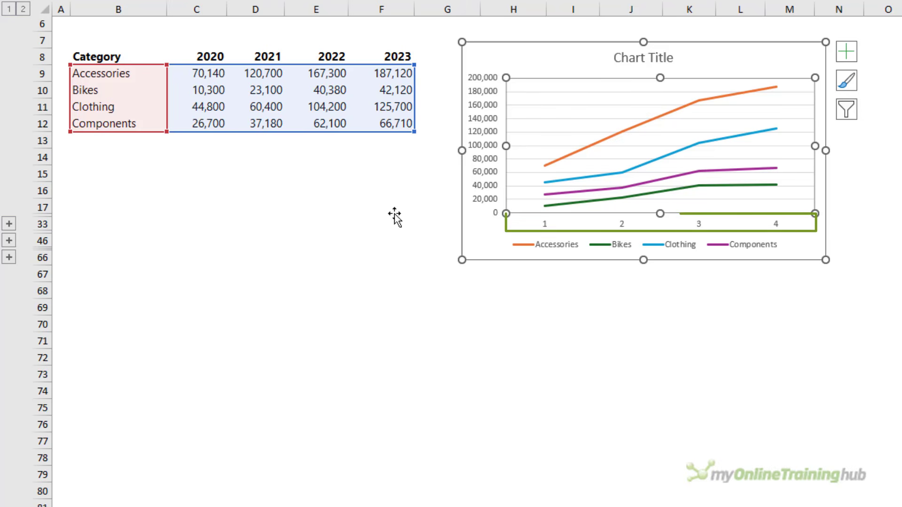
drag(127, 71, 400, 74)
drag(162, 88, 419, 88)
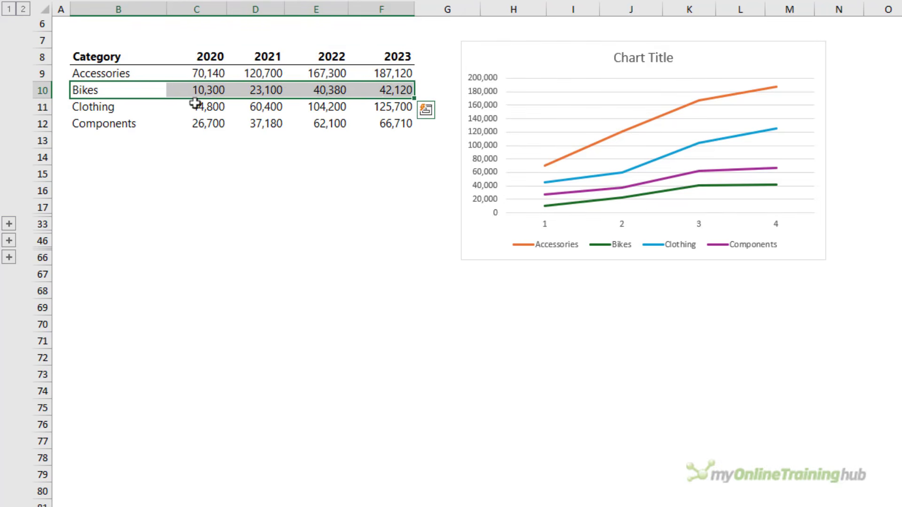
drag(162, 107, 360, 106)
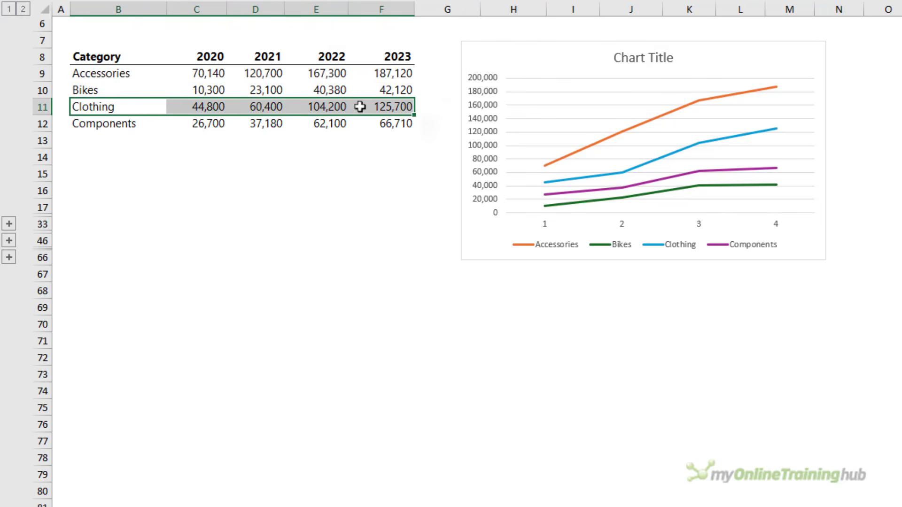
- Start a dynamic range formula in C14 with =$C$8 : INDEX( and $C$8:$J$8 as the array argument
click(186, 154)
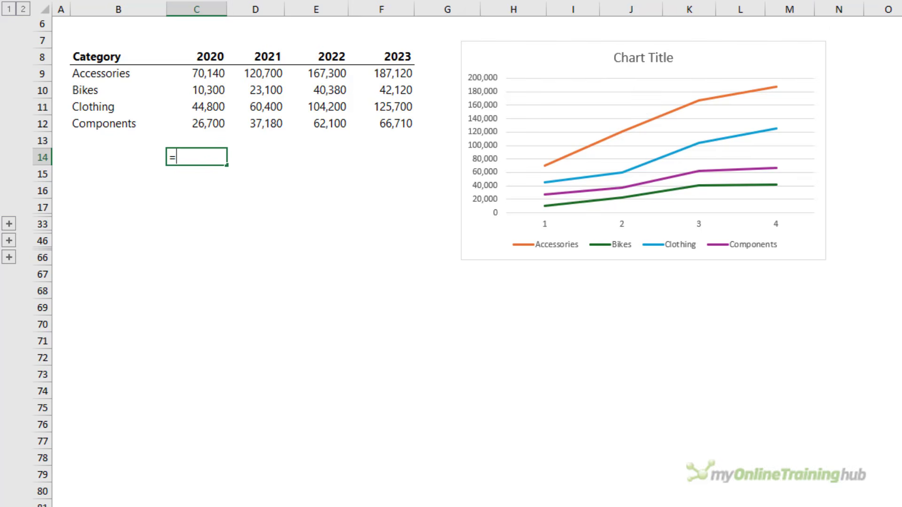
text(=)
click(199, 55)
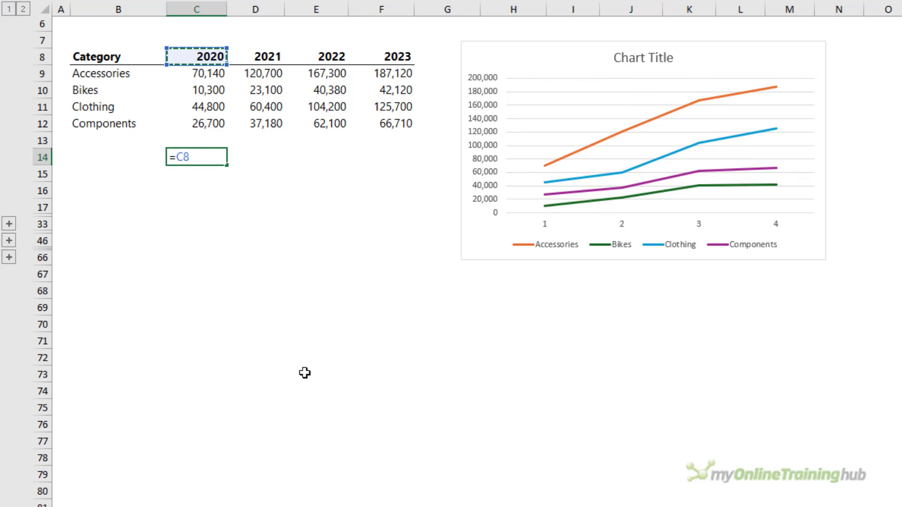
key(F4)
text(: )
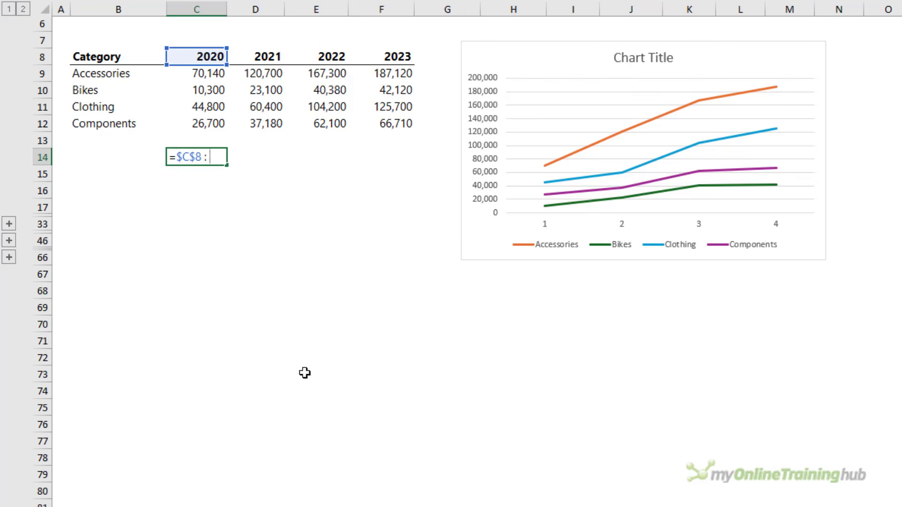
text(ind)
key(Tab)
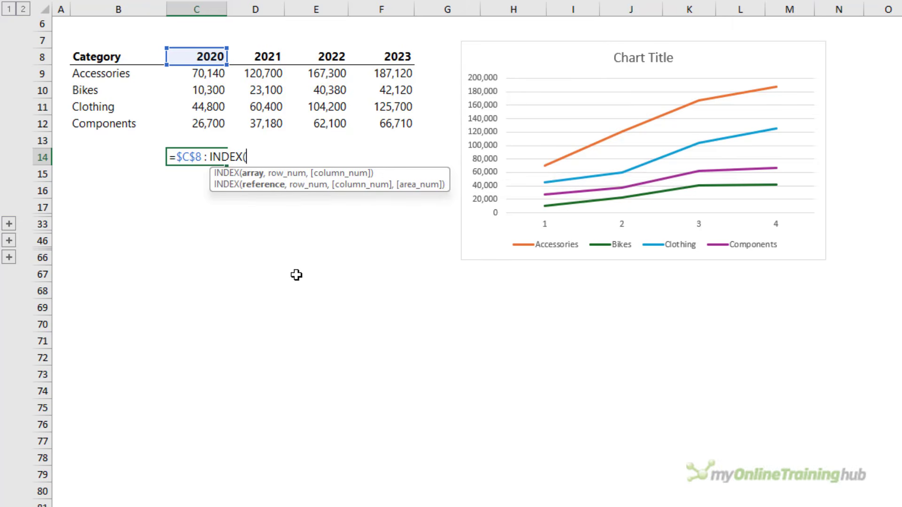
drag(205, 57, 632, 55)
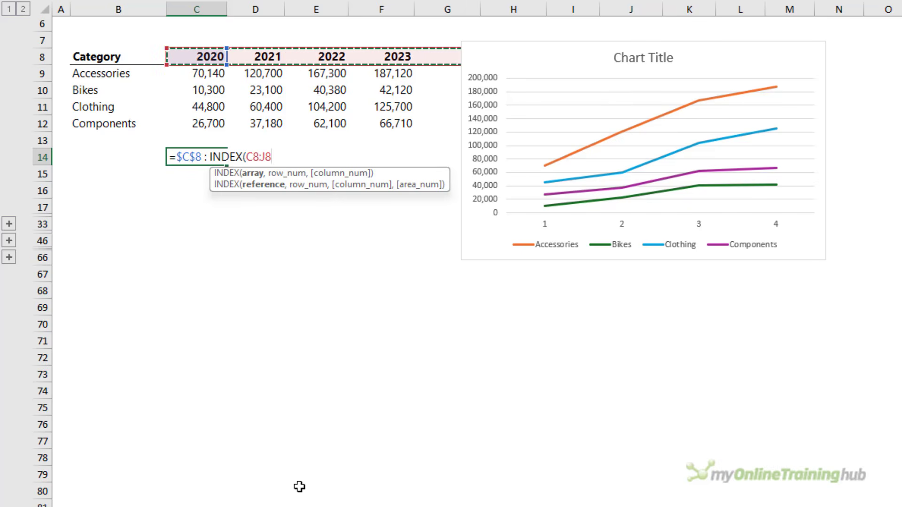
key(F4)
text(,)
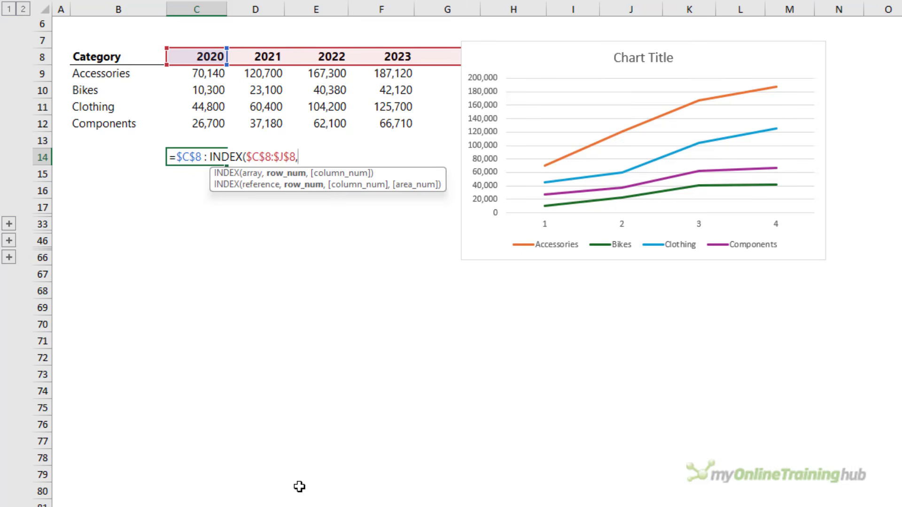
- Complete the INDEX formula in C14 with an empty row argument and COUNTA($C$8:$J$8) as the column argument
text(,counta()
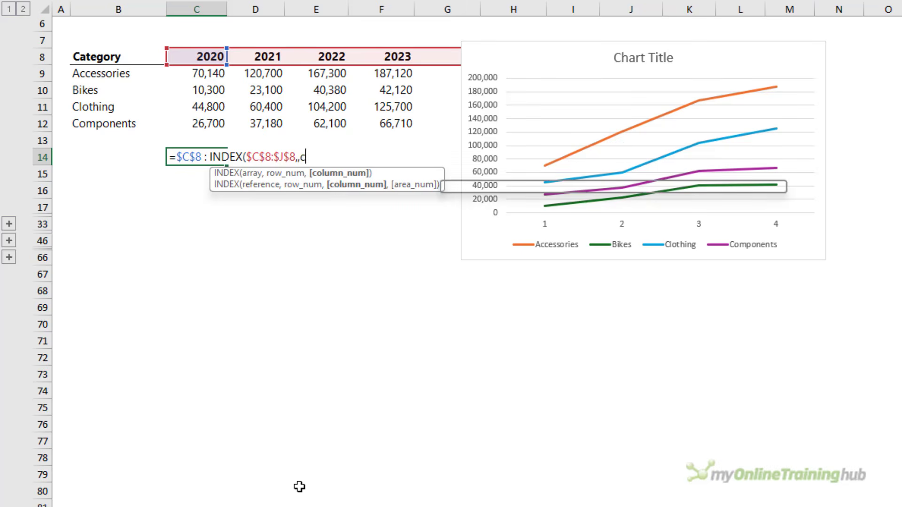
click(204, 56)
key(shift+Right)
key(shift+Right)
key(shift+Right)
key(shift+Right)
key(shift+Right)
key(shift+Right)
key(shift+Right)
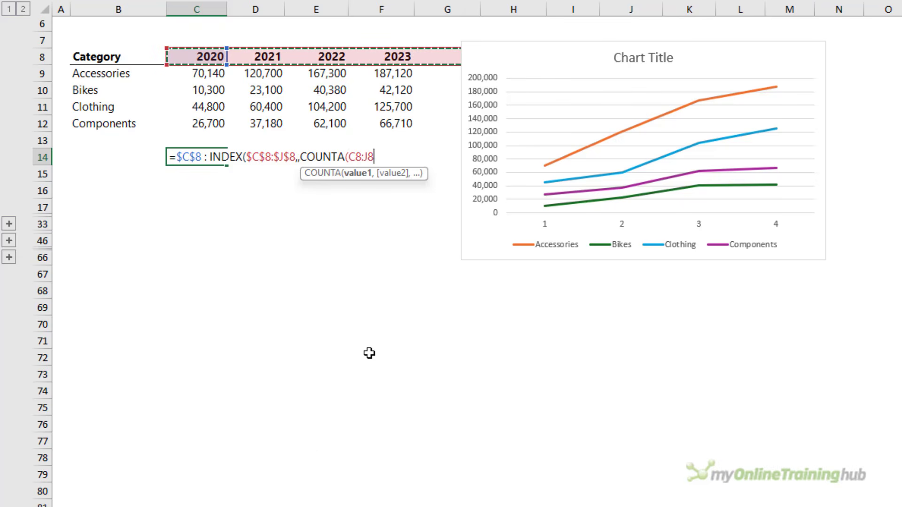
key(F4)
text())
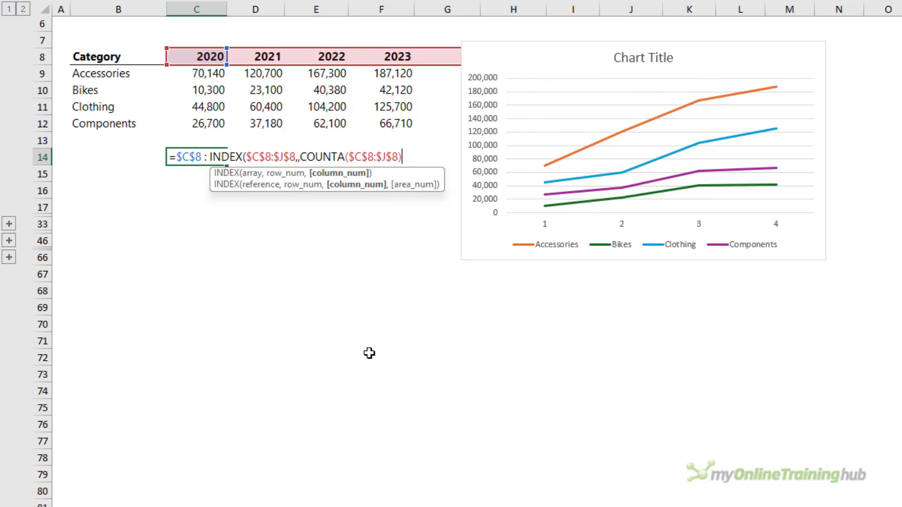
text())
key(Return)
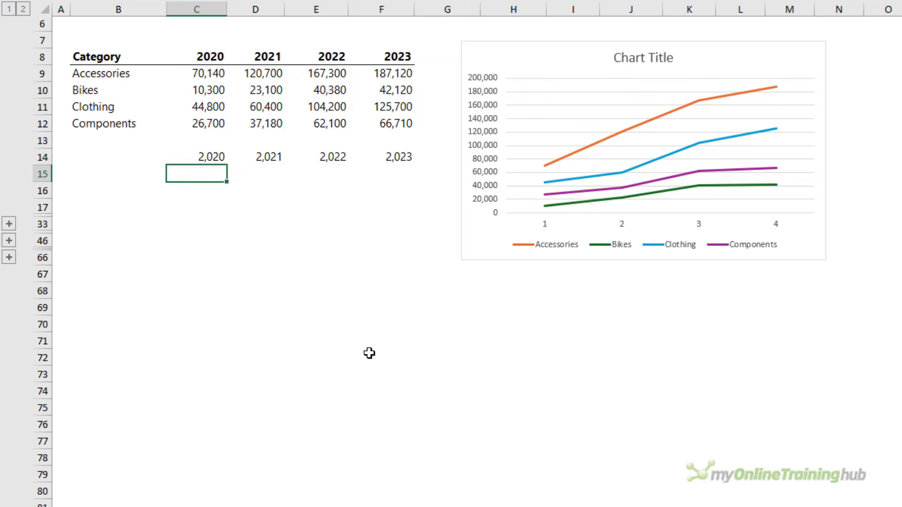
- Define the workbook-scope name chart_axis with the C14 formula =$C$8 : INDEX($C$8:$J$8,,COUNTA($C$8:$J$8)) as its reference
key(Up)
key(F2)
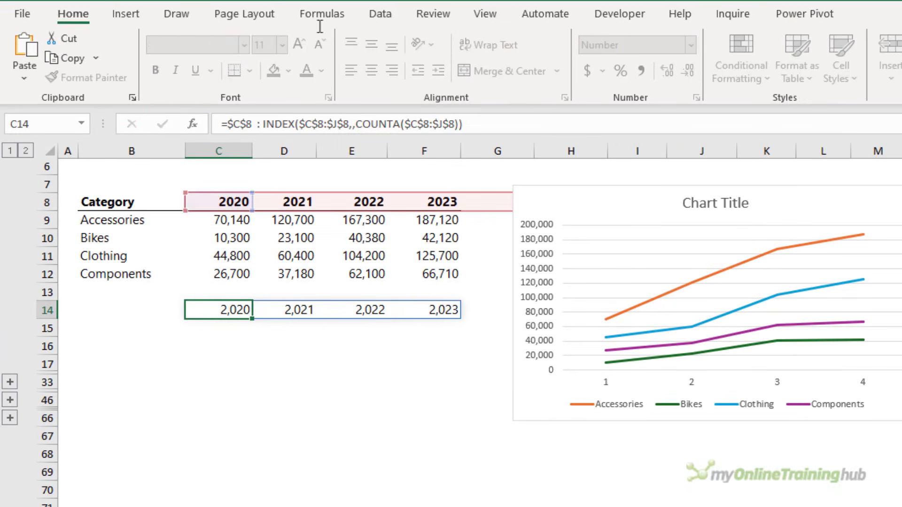
key(Escape)
click(321, 13)
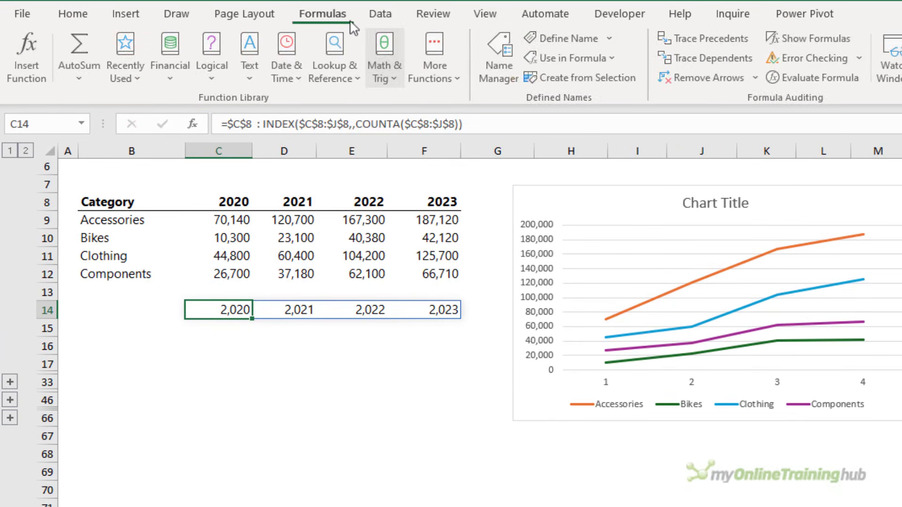
click(566, 38)
text(chart_axis)
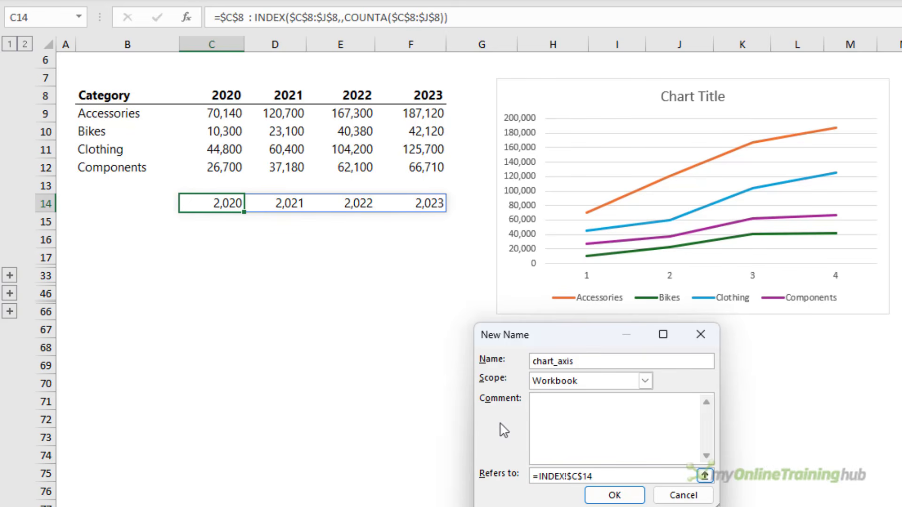
drag(590, 475, 516, 482)
text(=$C$8 : INDEX($C$8:$J$8,,COUNTA($C$8:$J$8)))
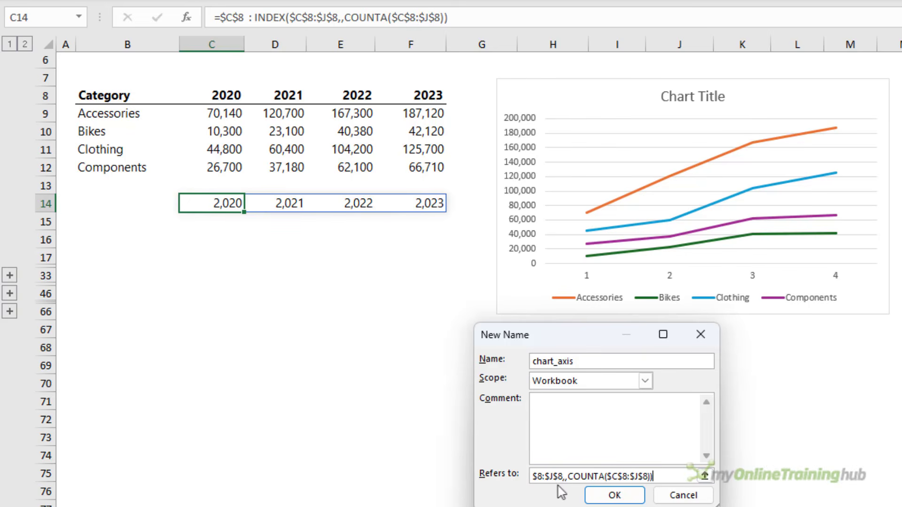
click(610, 494)
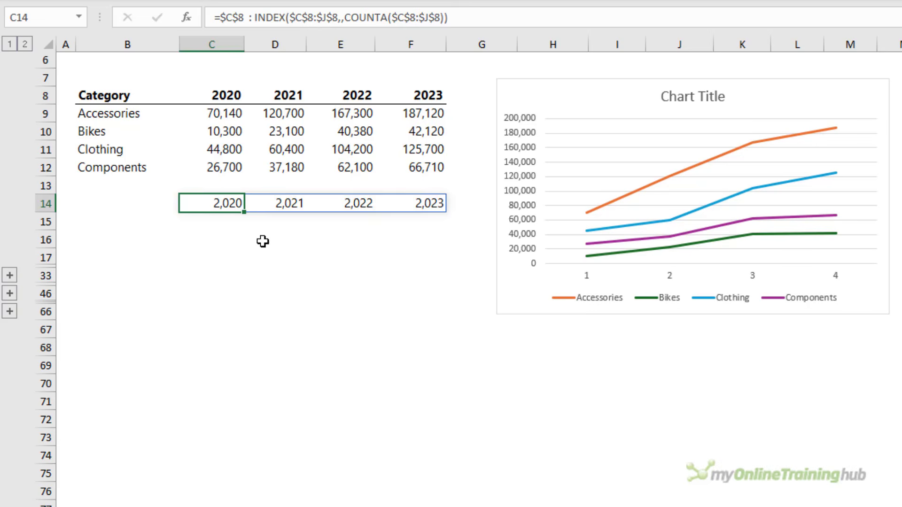
- Repoint the C14 formula to the Accessories row as =$C$9 : INDEX($C$9:$J$9,,COUNTA($C$9:$J$9)) and copy its text
key(F2)
drag(254, 104, 254, 121)
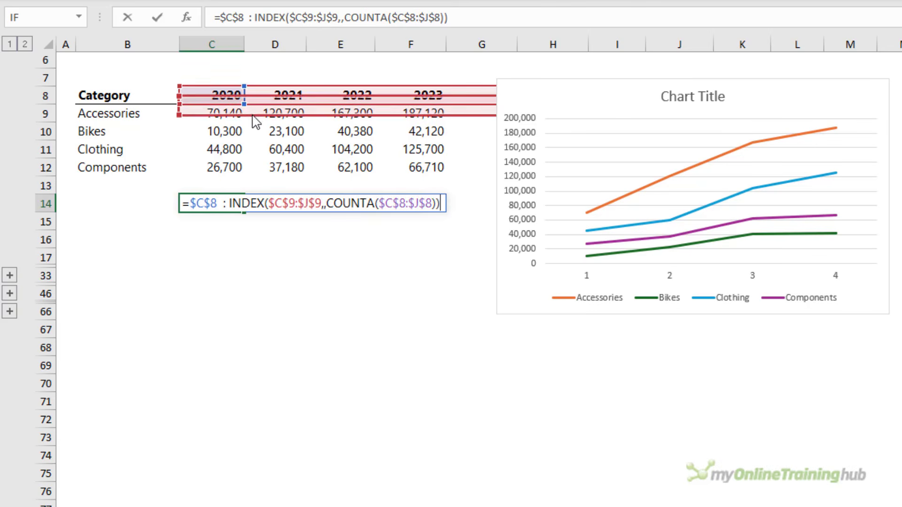
drag(258, 91, 234, 115)
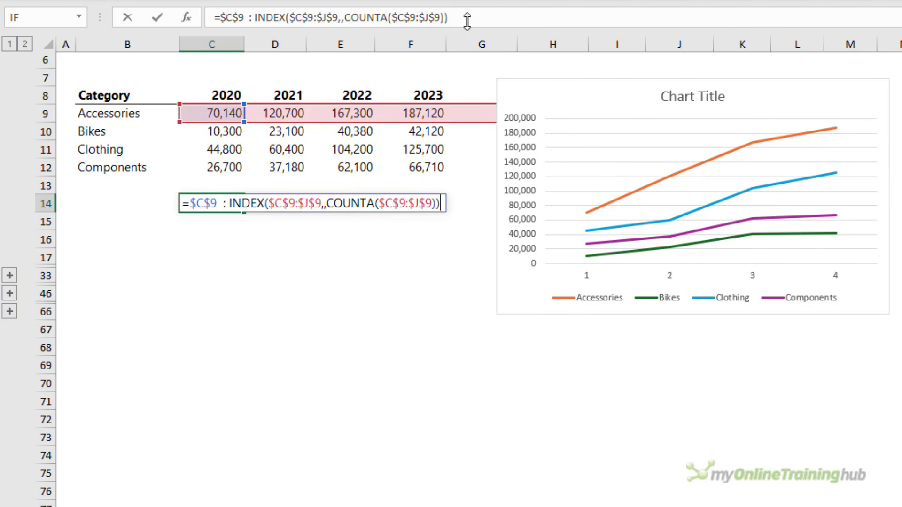
drag(467, 19, 196, 32)
key(Return)
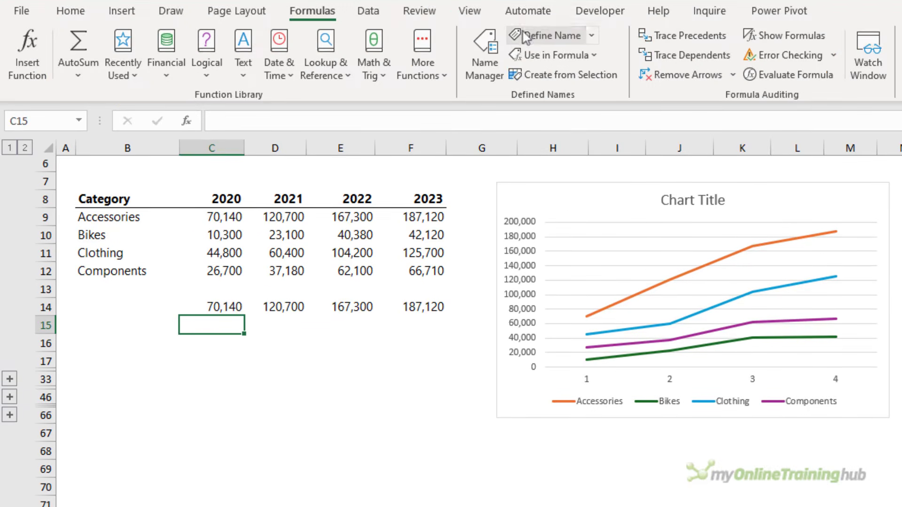
- Define the workbook-scope name rng_accessories referring to =$C$9:INDEX($C$9:$J$9,,COUNTA($C$9:$J$9))
click(525, 36)
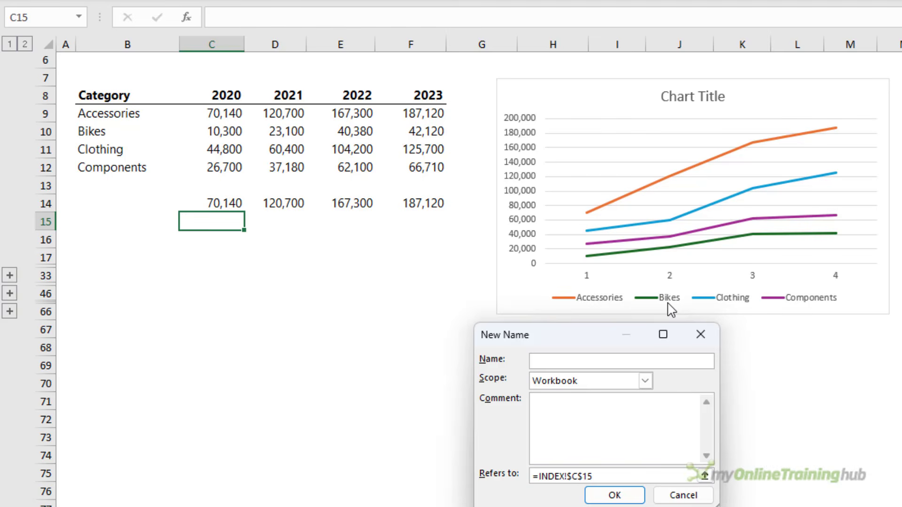
text(rng_accessories)
drag(696, 476, 507, 474)
text(=$C$9:INDEX($C$9:$J$9,,COUNTA($C$9:$J$9)))
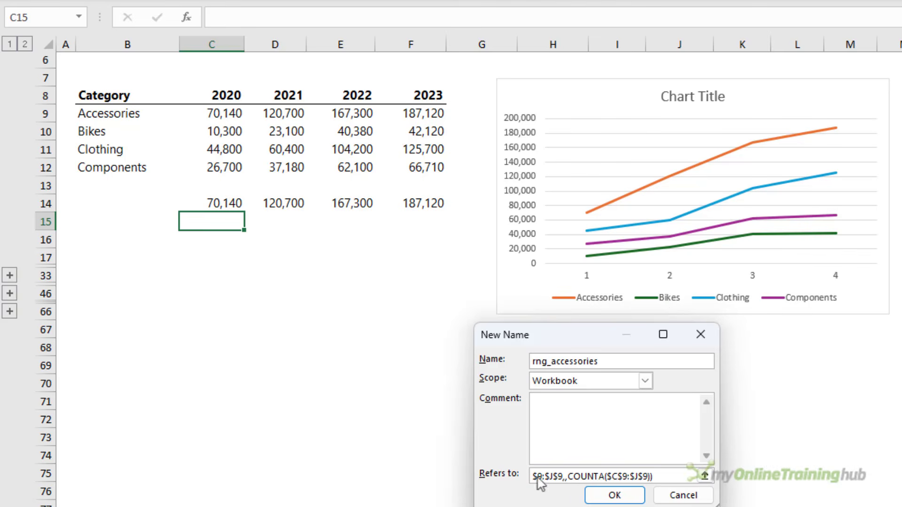
click(614, 494)
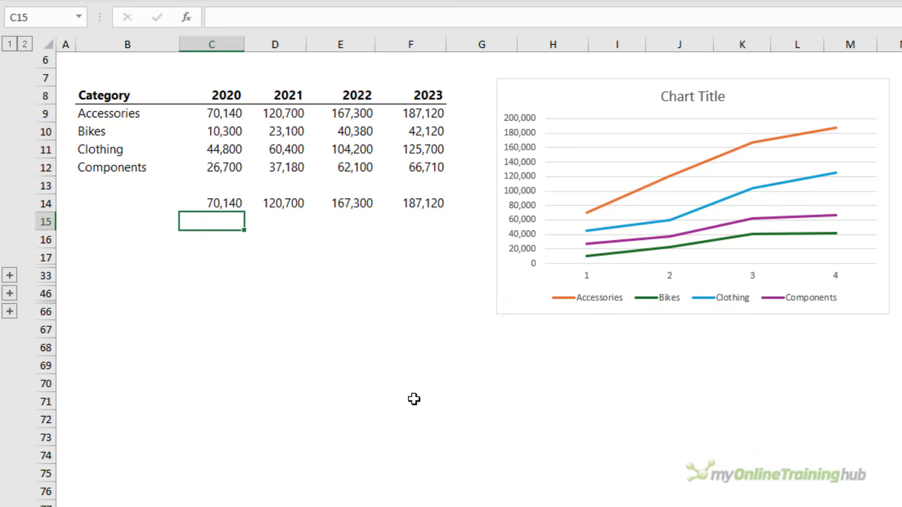
- Set the line chart's horizontal axis labels to the named range =INDEX!chart_axis
click(570, 99)
right_click(569, 99)
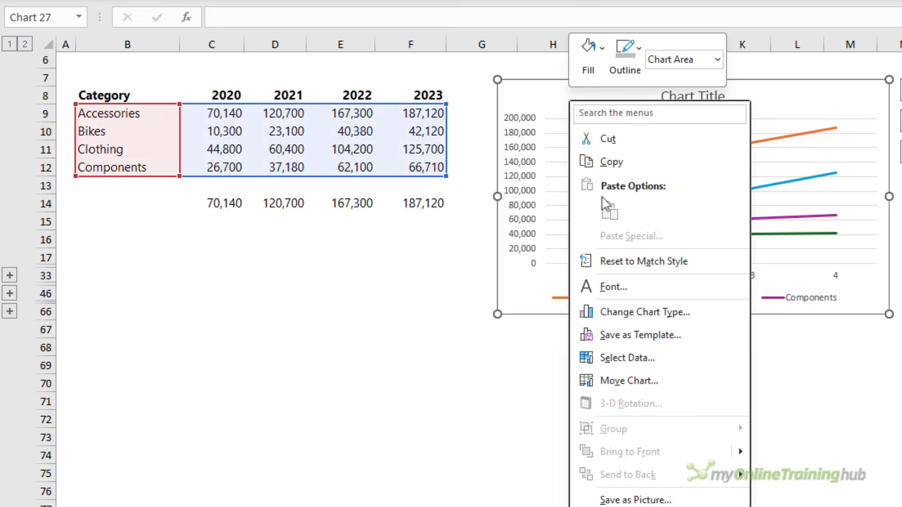
click(661, 365)
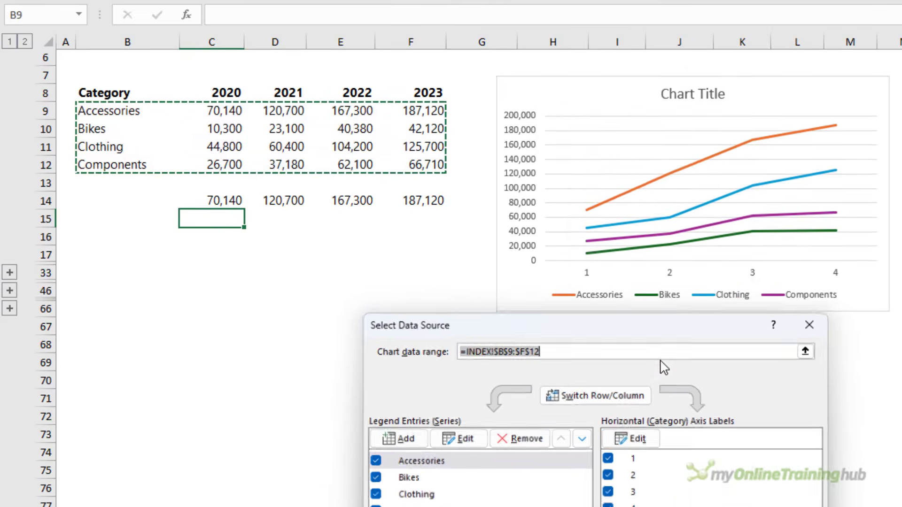
click(642, 382)
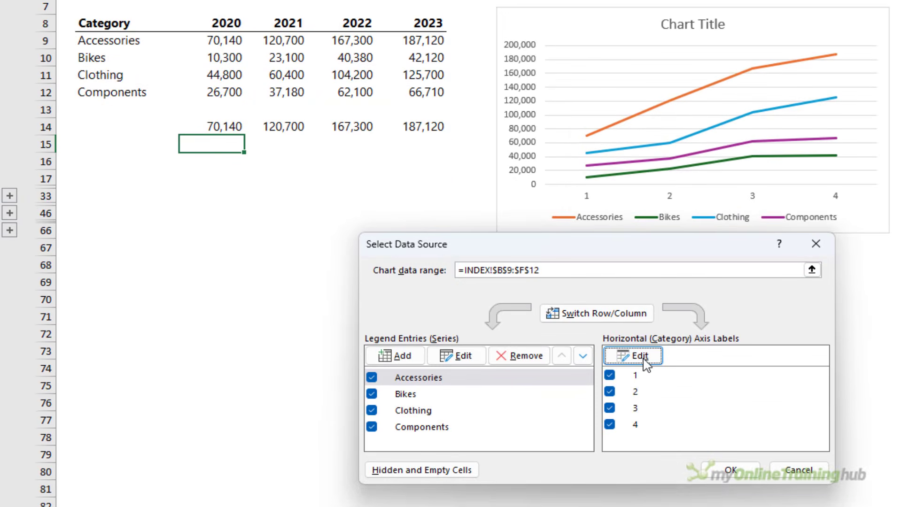
click(644, 360)
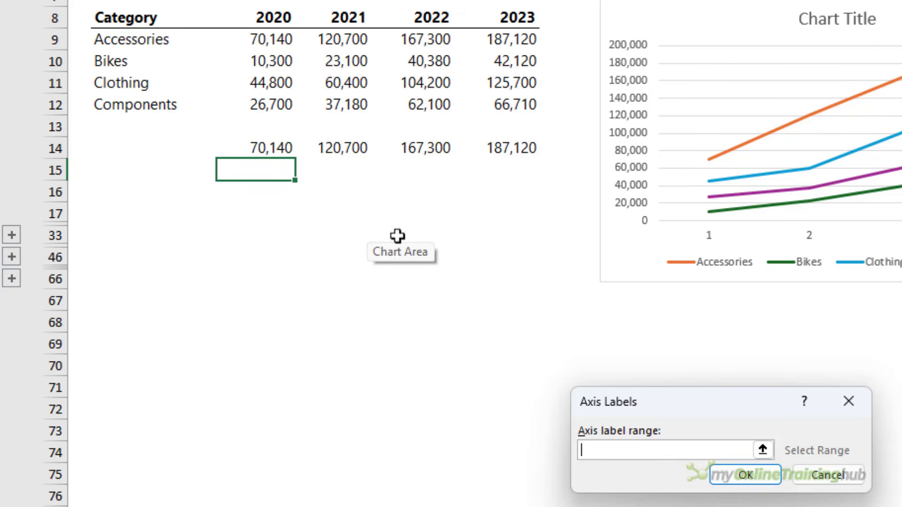
click(345, 195)
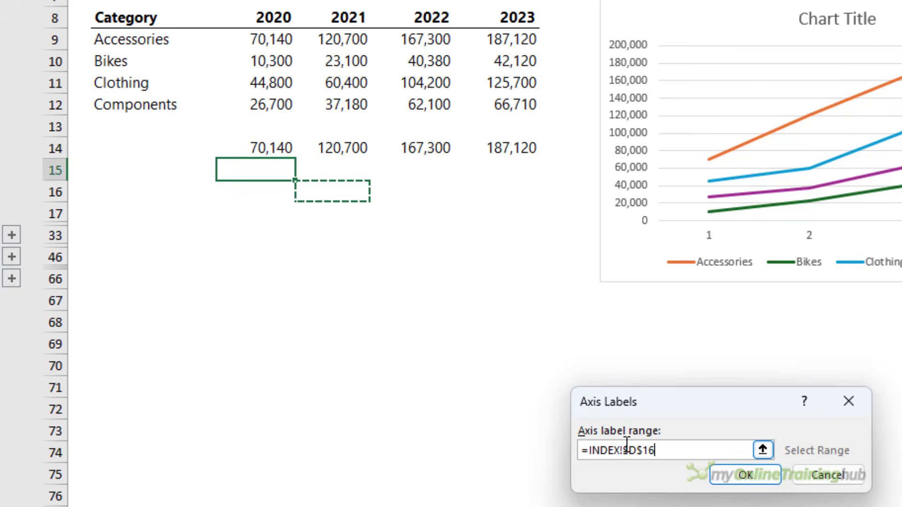
drag(622, 450, 712, 456)
key(Delete)
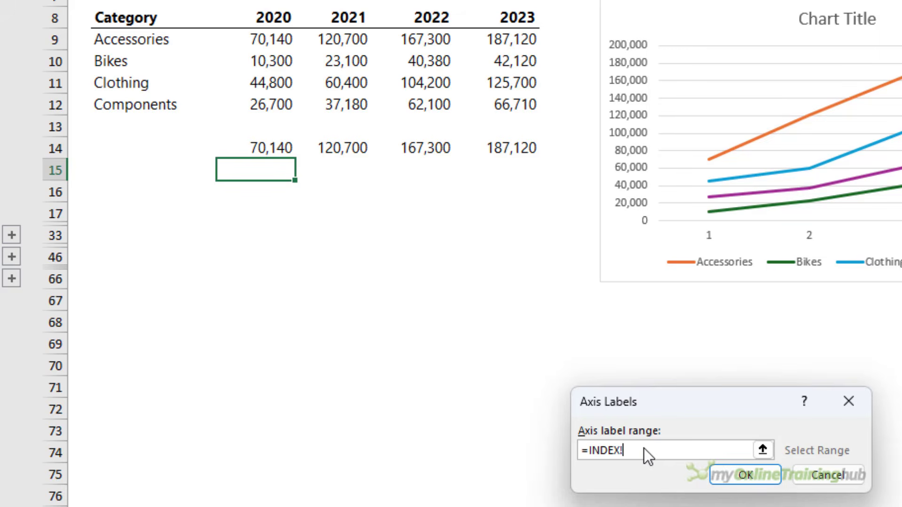
key(F3)
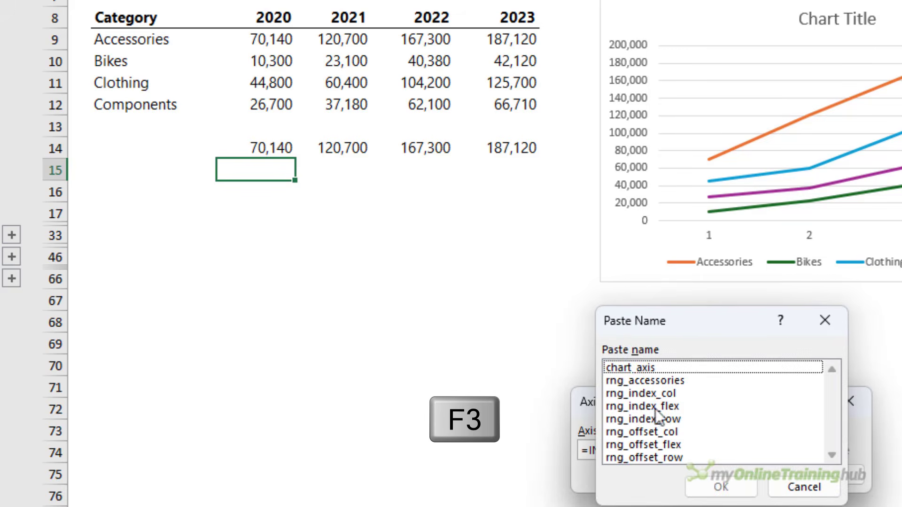
double_click(666, 369)
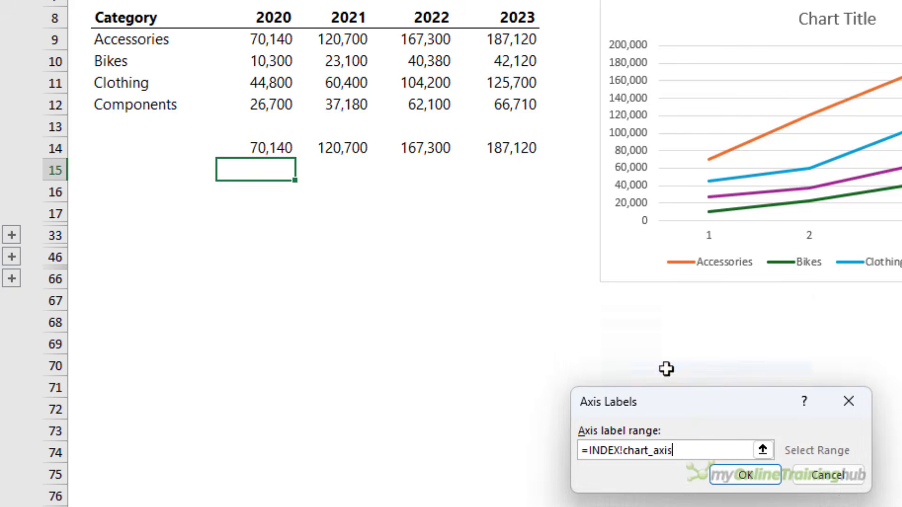
click(726, 475)
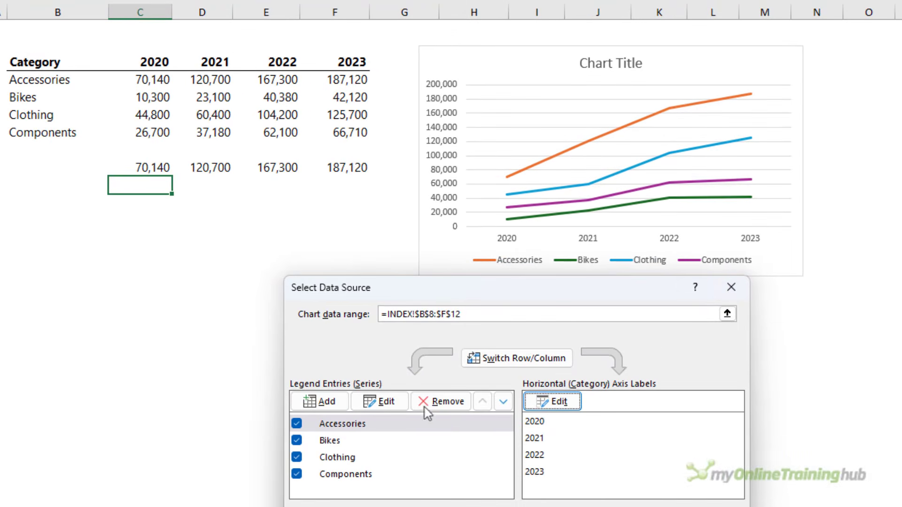
- Set the Accessories series values to the named range =INDEX!rng_accessories and apply the chart data source changes
click(376, 428)
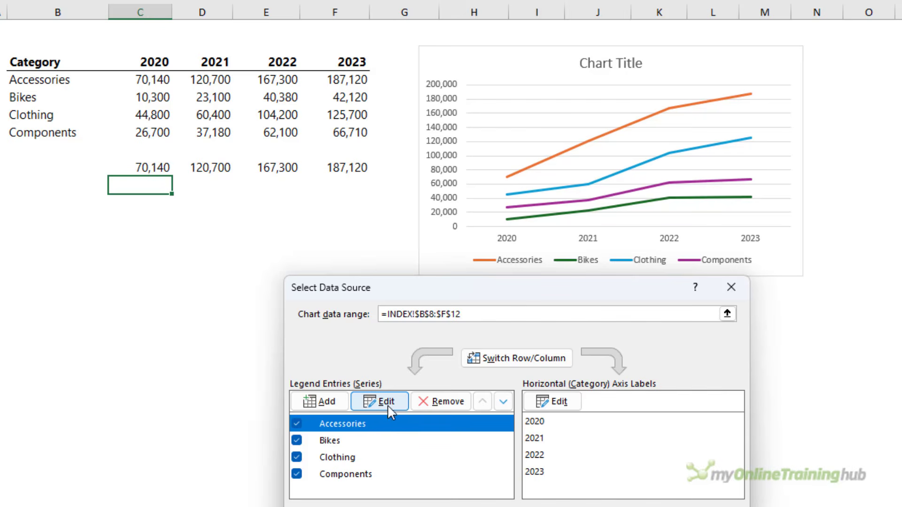
click(388, 406)
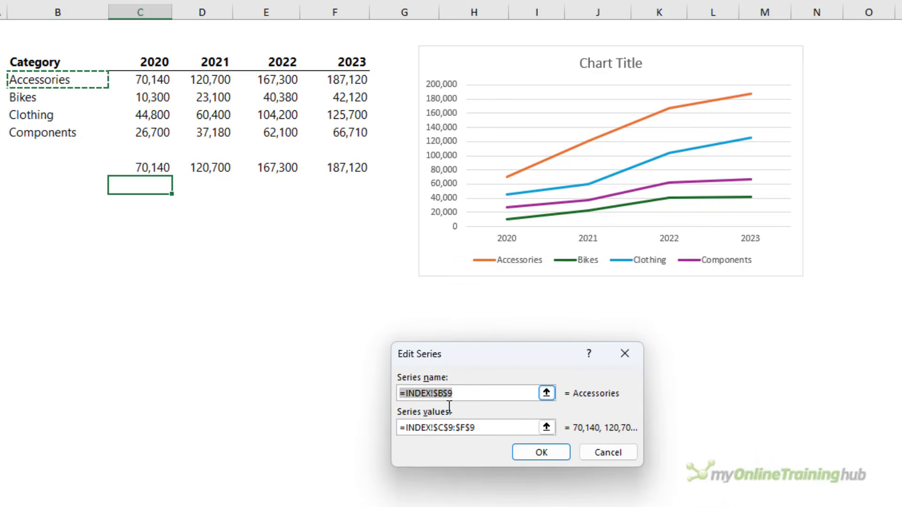
drag(499, 430, 434, 428)
key(BackSpace)
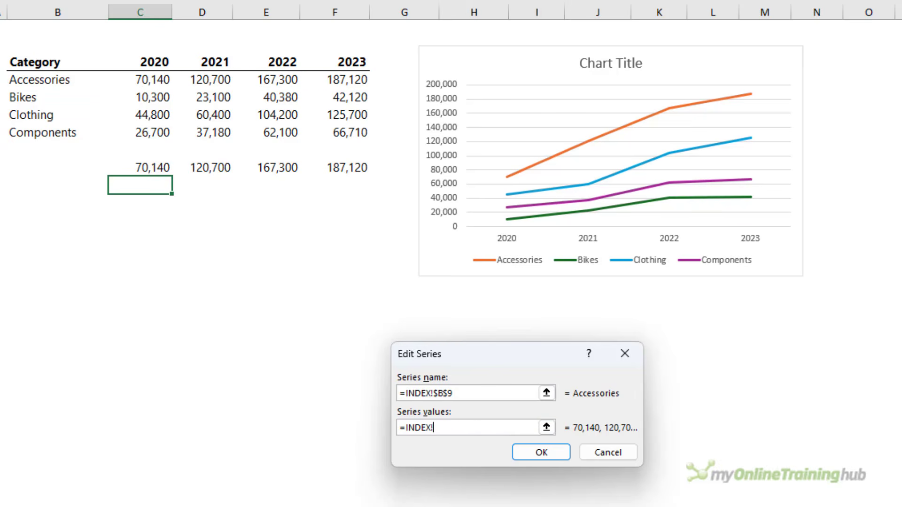
key(F3)
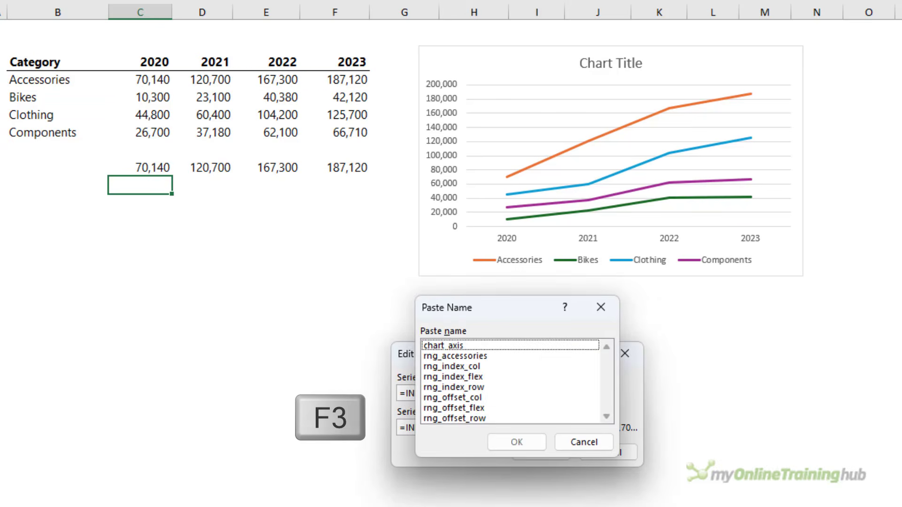
double_click(488, 357)
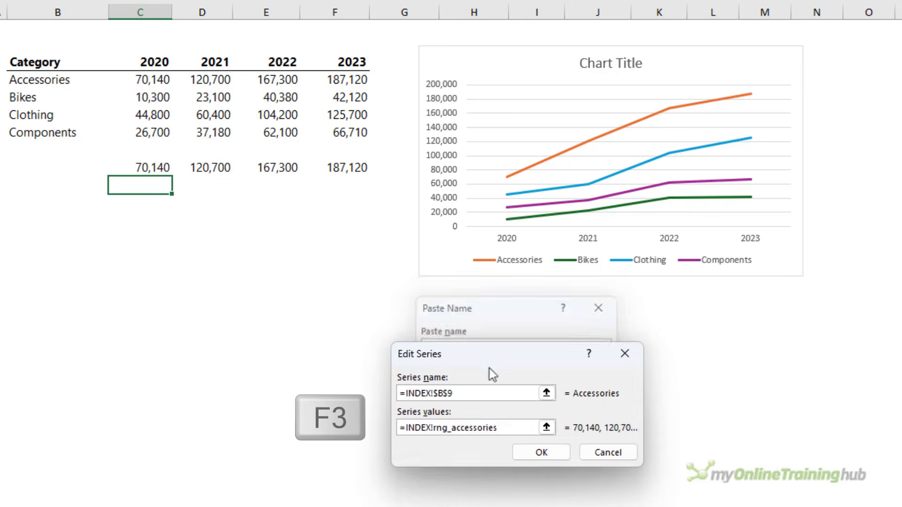
click(524, 458)
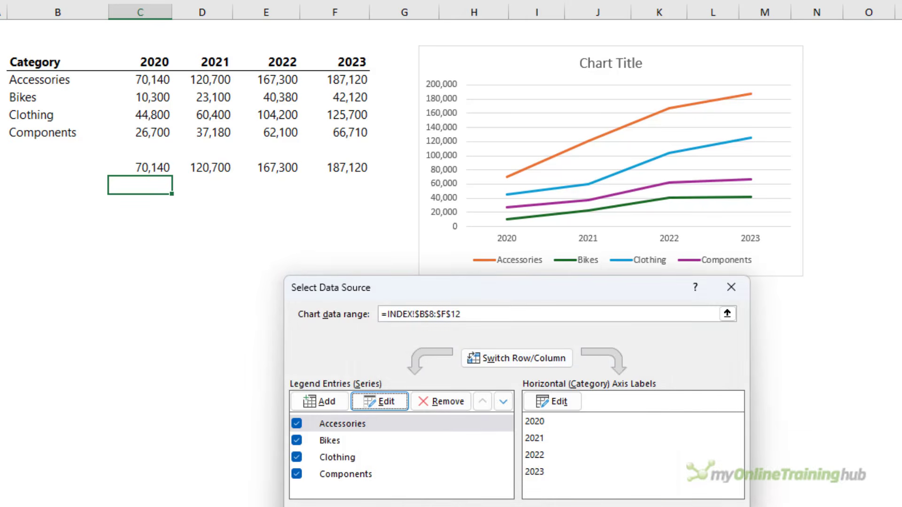
click(656, 506)
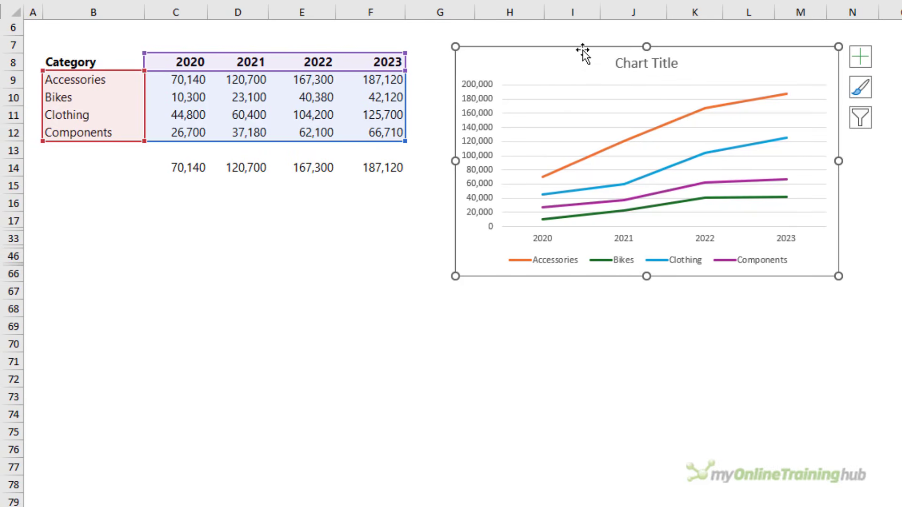
- Move the chart a little farther from the table and paste the copied data at G8, beside the 2023 column
drag(582, 50, 618, 51)
click(343, 325)
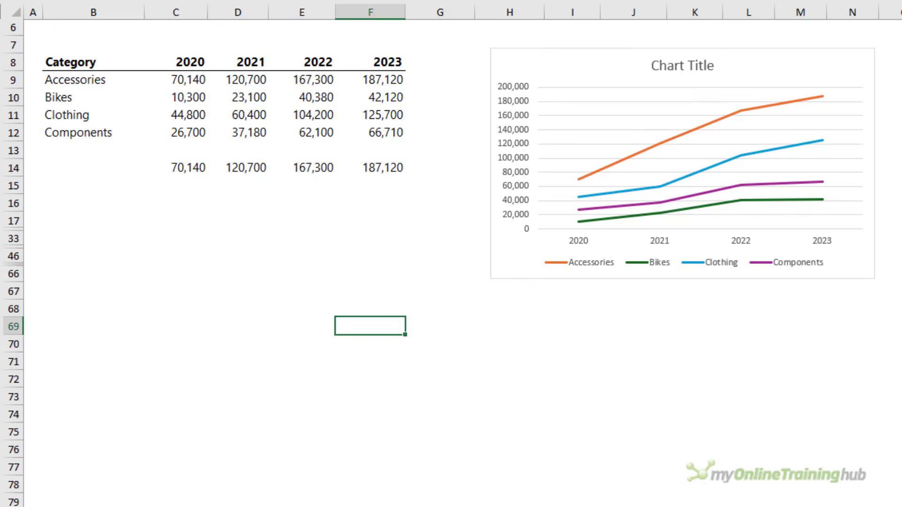
click(436, 58)
key(ctrl+v)
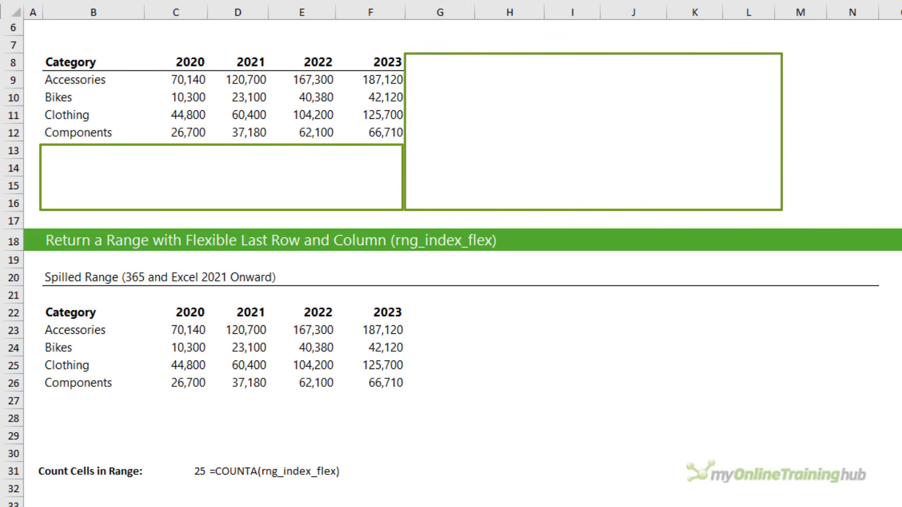
- Enter the text "some data" in B15, below the category table
click(94, 185)
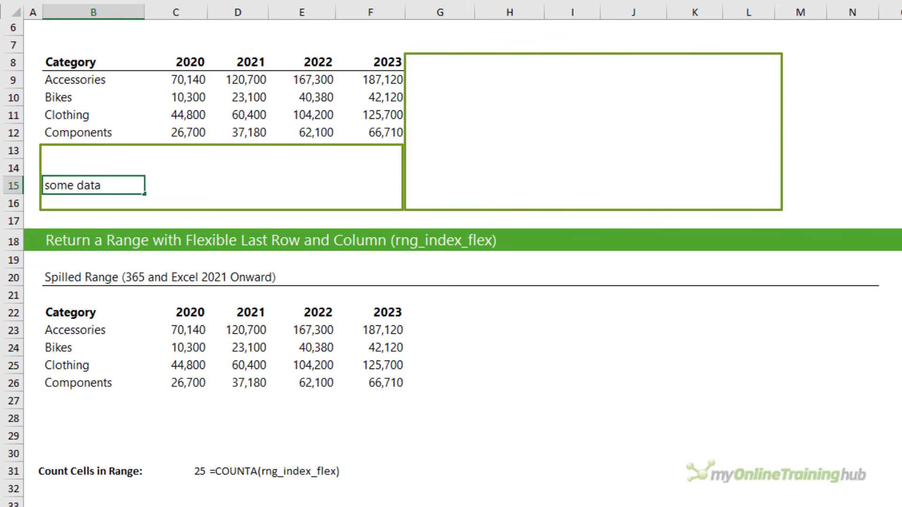
text(some data)
key(Return)
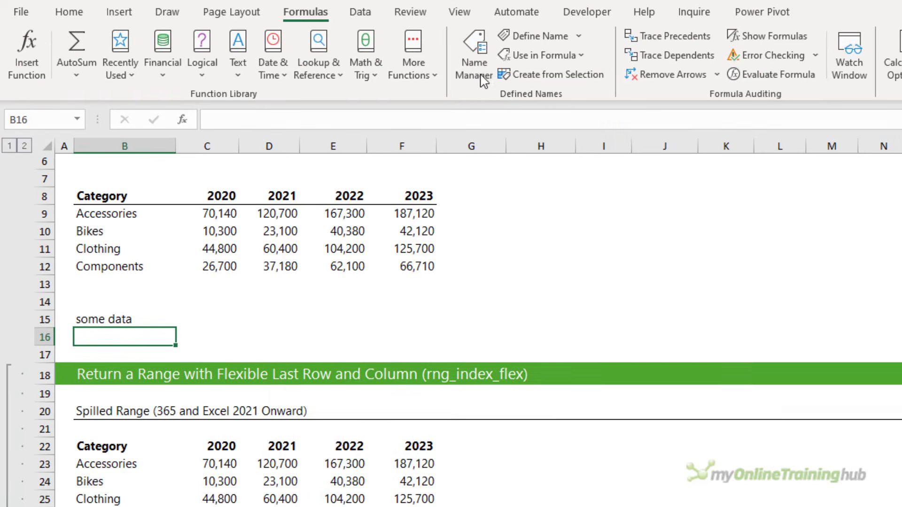
- Examine which cells rng_index_flex refers to with the extra entry in B15
click(474, 56)
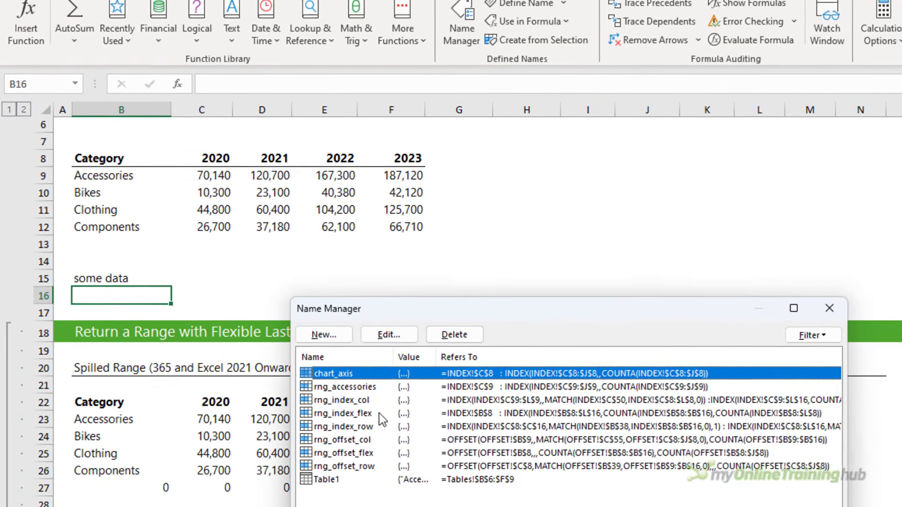
click(353, 458)
click(362, 459)
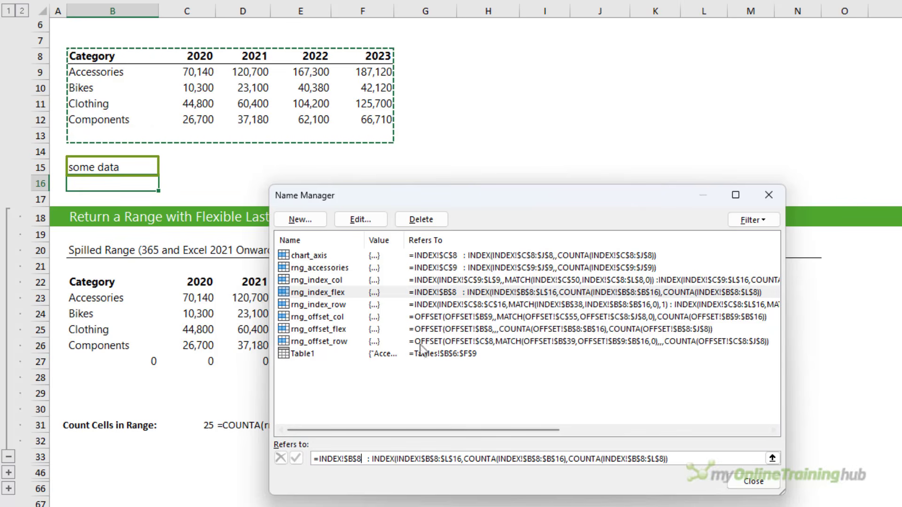
click(752, 480)
- Clear the extra entry in B15 and the Clothing label in B11, and inspect the spilled range down to B25
click(155, 166)
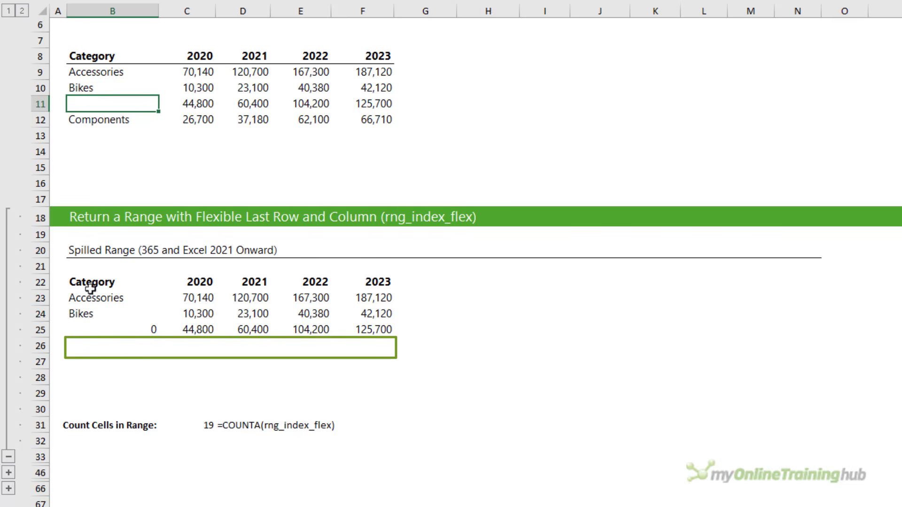
drag(199, 299, 198, 328)
click(155, 329)
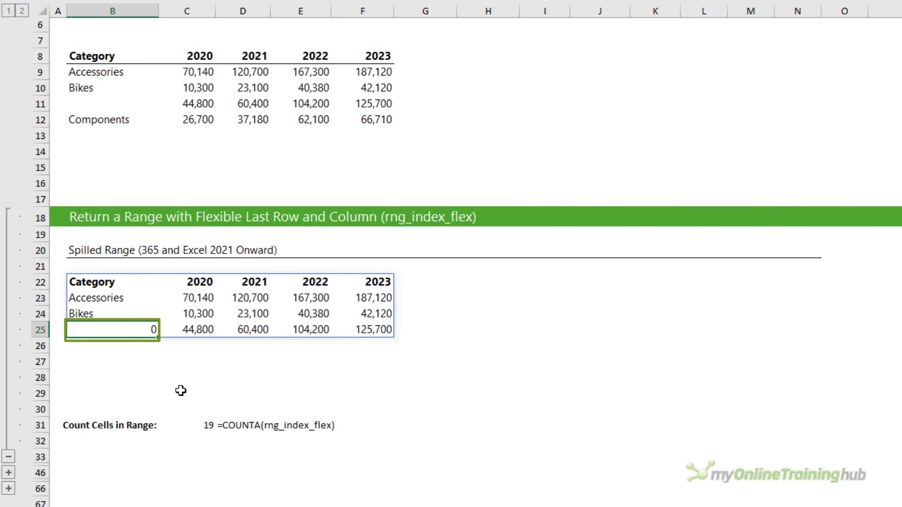
- Examine which cells rng_index_flex refers to while the category label in B11 is blank
key(ctrl+F3)
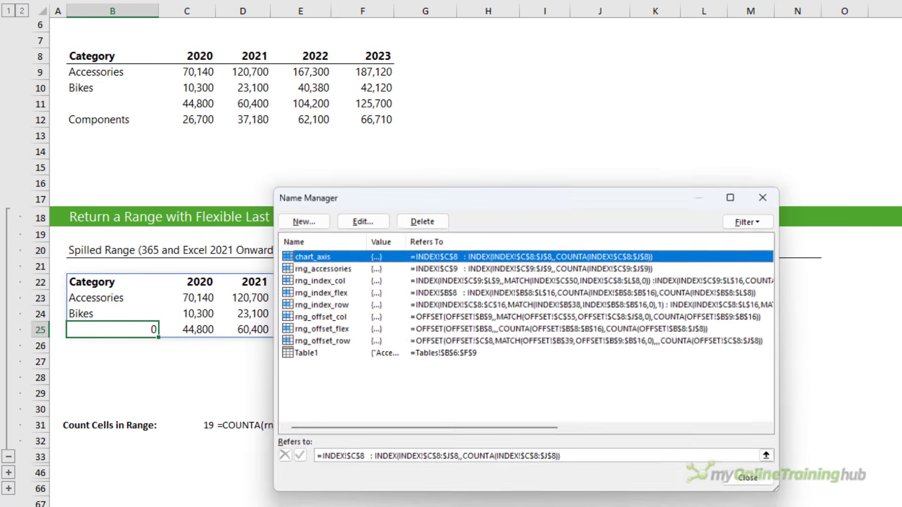
click(338, 294)
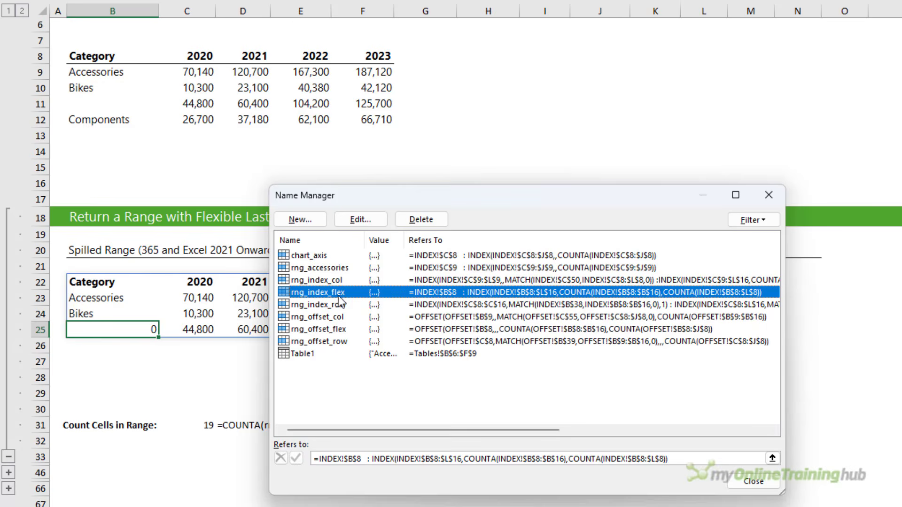
click(333, 458)
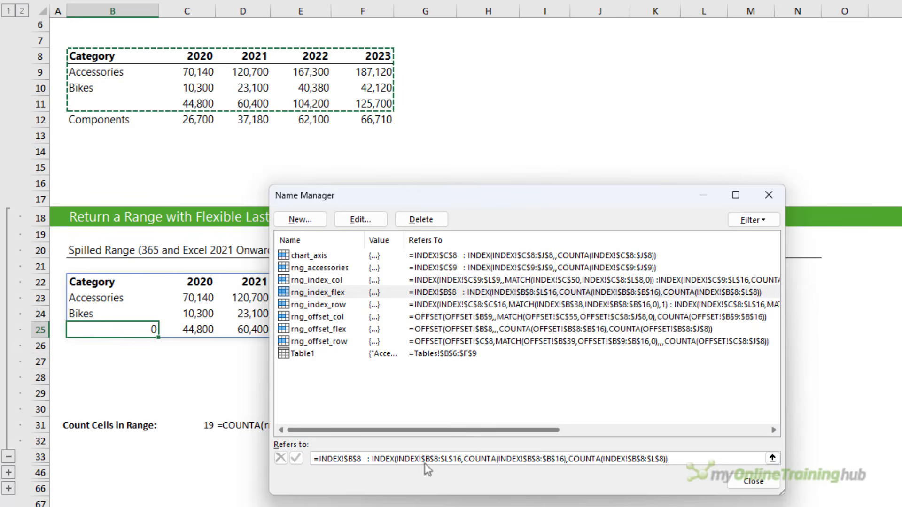
click(754, 481)
- Undo the clearing of B11 and select the counted ranges B8:B16 and B8:F8 in turn
click(119, 110)
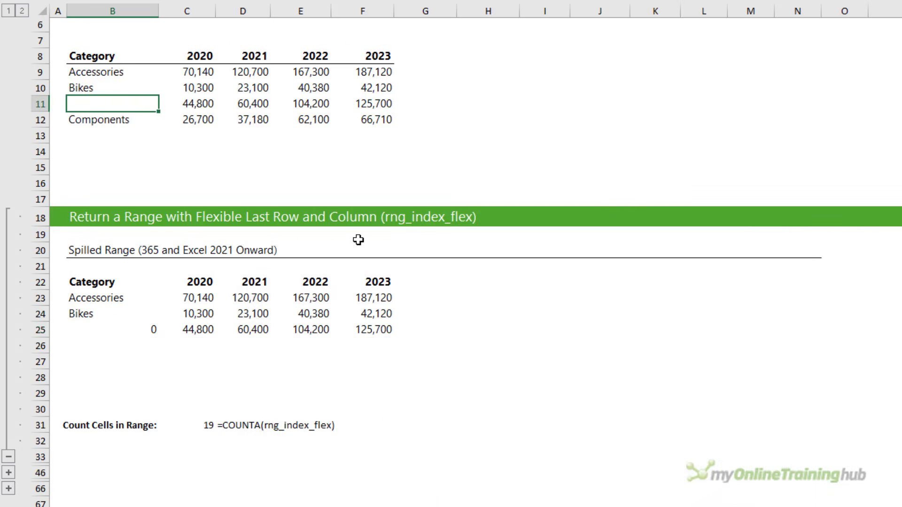
key(ctrl+z)
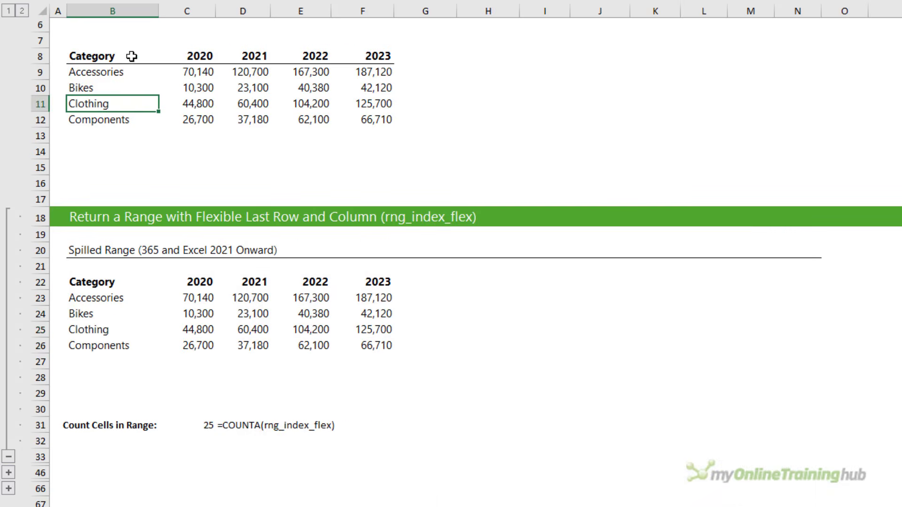
drag(132, 56, 114, 182)
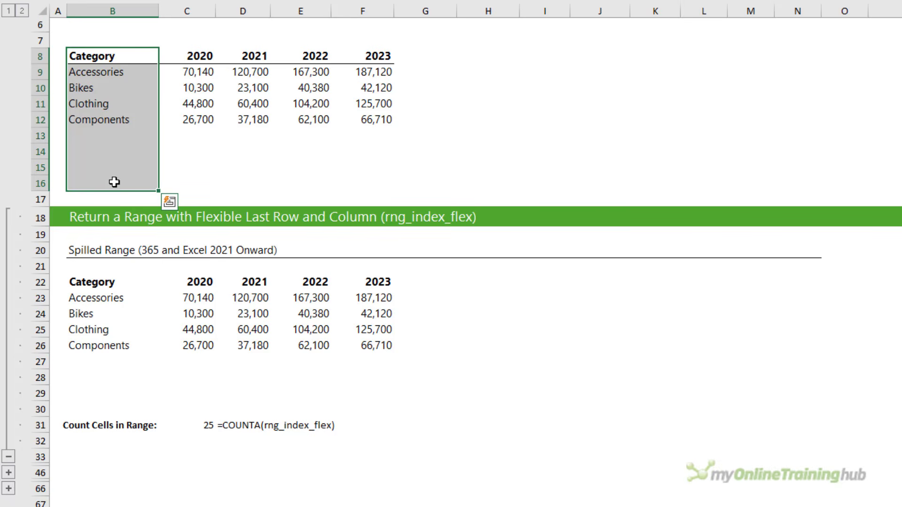
drag(115, 56, 368, 55)
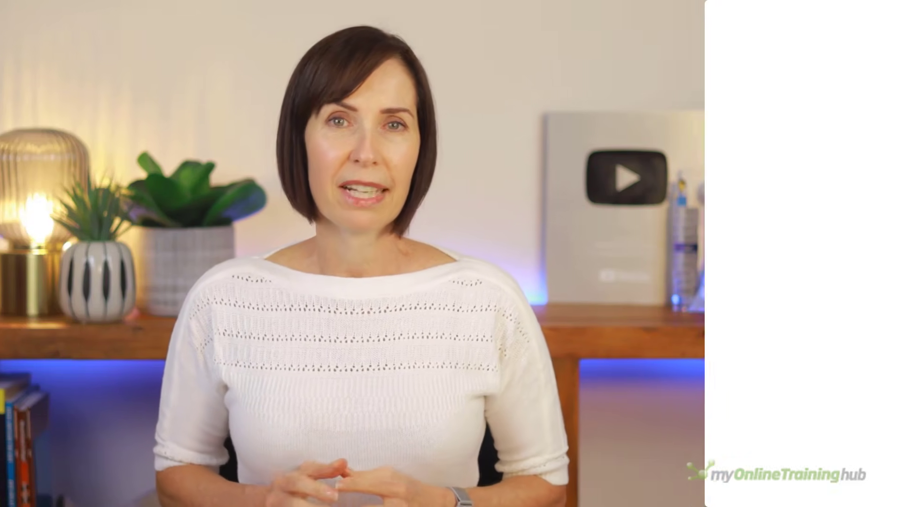
- Examine the reference of sparkline_rng with A2 selected on the Dynamic Relative Ranges sheet
key(ctrl+F3)
click(620, 229)
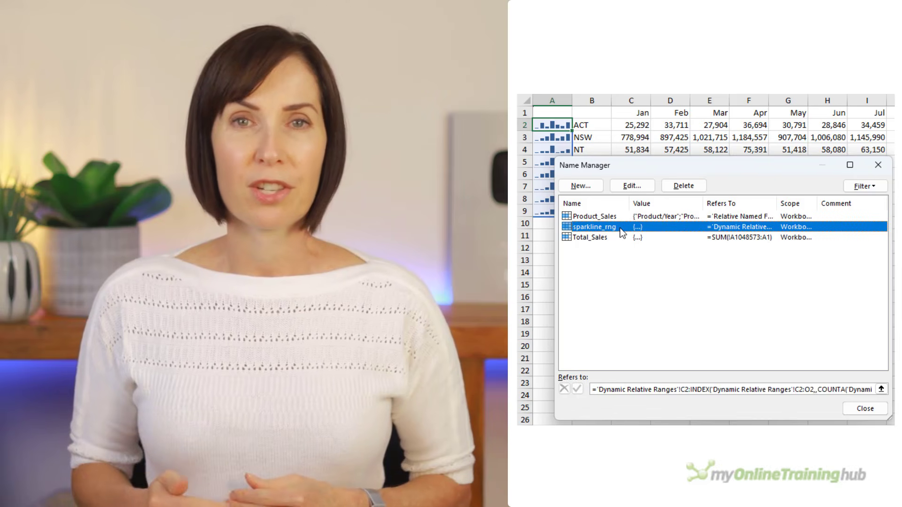
click(622, 390)
click(871, 411)
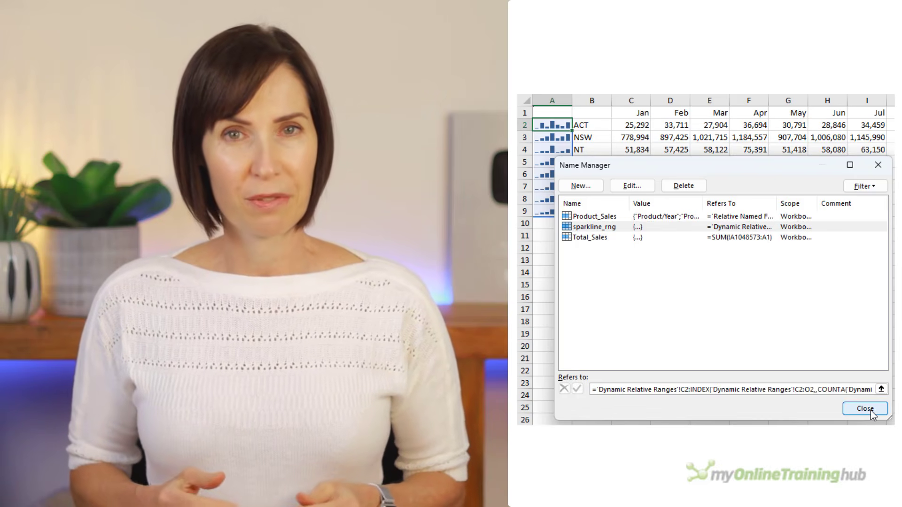
- Select A3, one row down, and examine which cells sparkline_rng refers to from there
key(Down)
key(ctrl+F3)
click(603, 228)
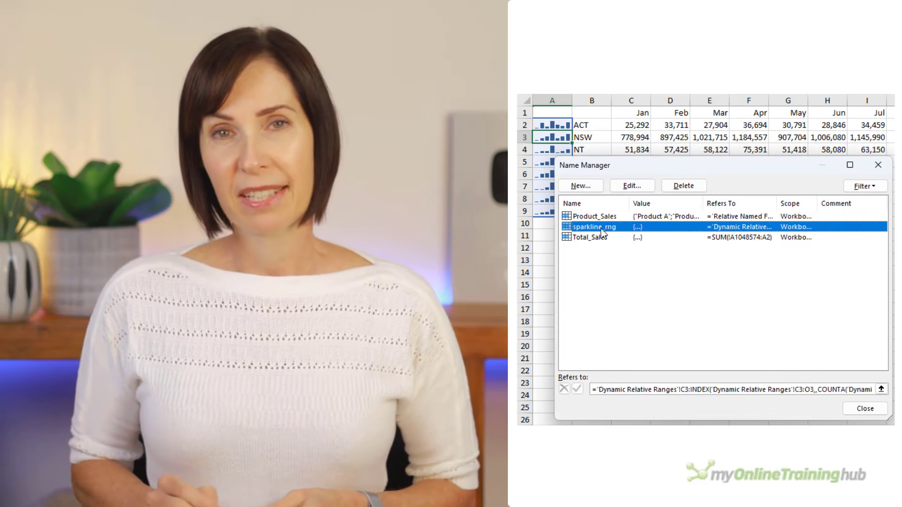
click(619, 390)
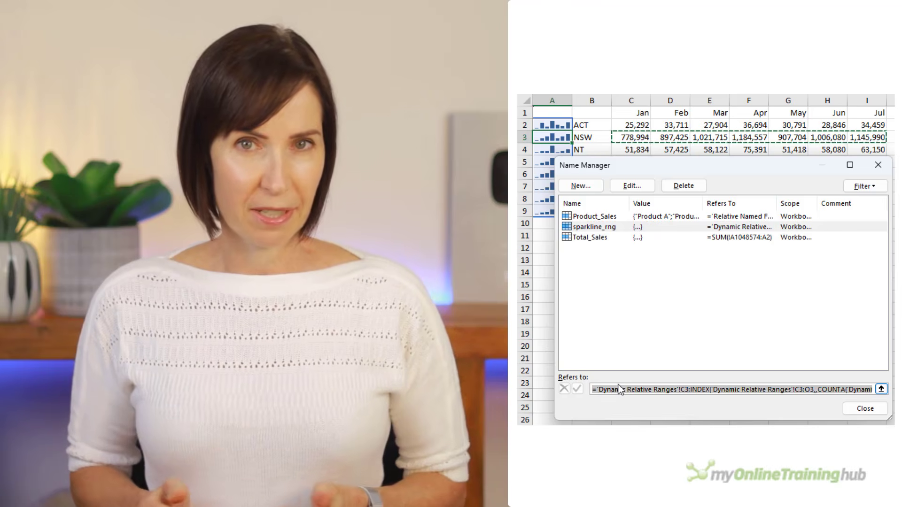
- Select A4, one row further down, and examine which cells sparkline_rng refers to from there
click(844, 411)
key(Down)
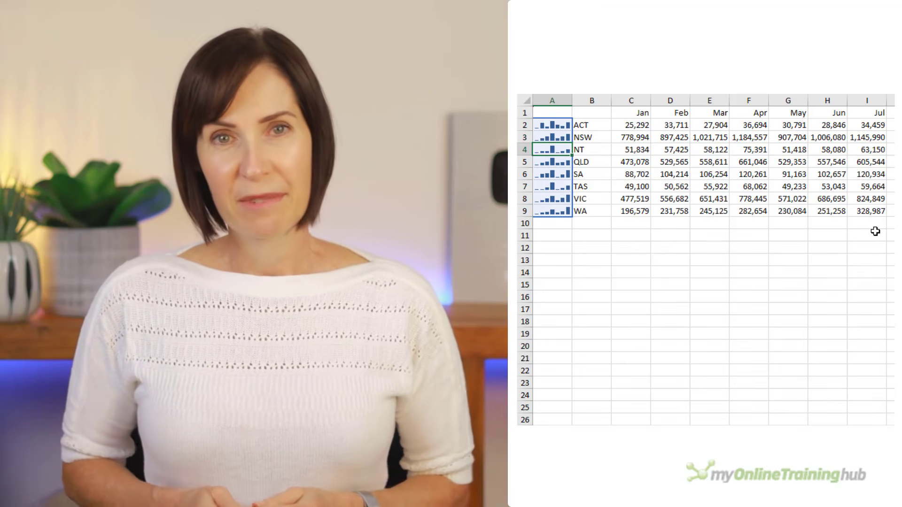
key(ctrl+F3)
click(603, 227)
click(654, 389)
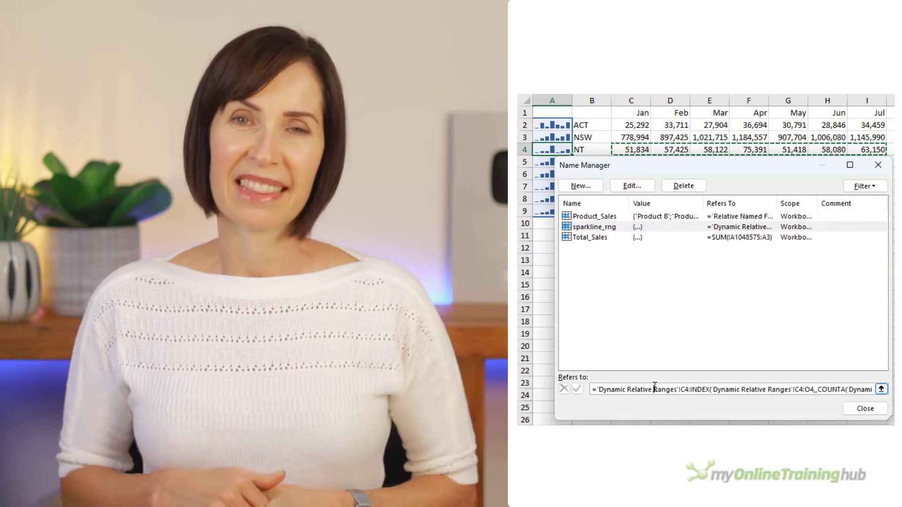
click(865, 408)
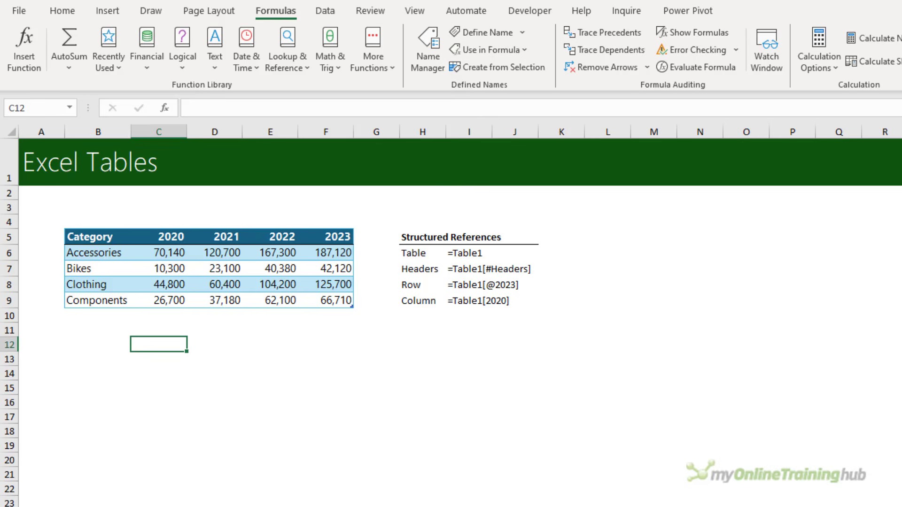
- On the Excel Tables sheet, enter =COUNTA(Table1) in B12 and =SUM(Table1[2020]) in B13
click(124, 261)
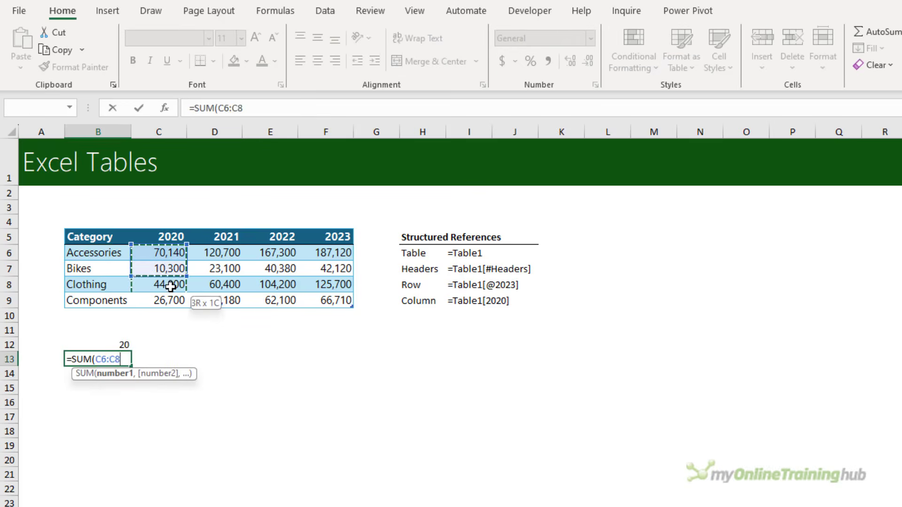
drag(161, 298, 162, 301)
key(Return)
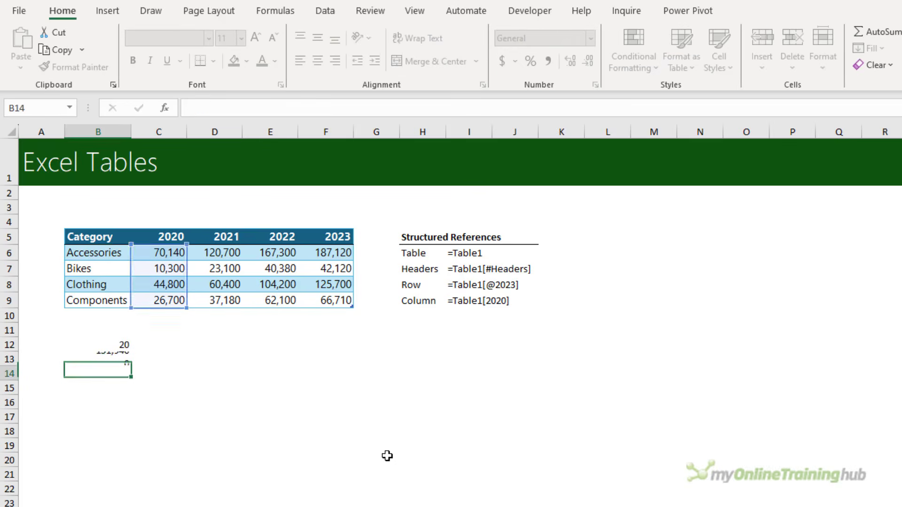
- Paste the copied Misc row into B10, directly beneath the table's Components row, to extend the table
key(Up)
key(Up)
key(Up)
key(Up)
key(ctrl+v)
- Examine the table references used by the COUNTA formula in B12 and the SUM formula in B13
key(Down)
key(Down)
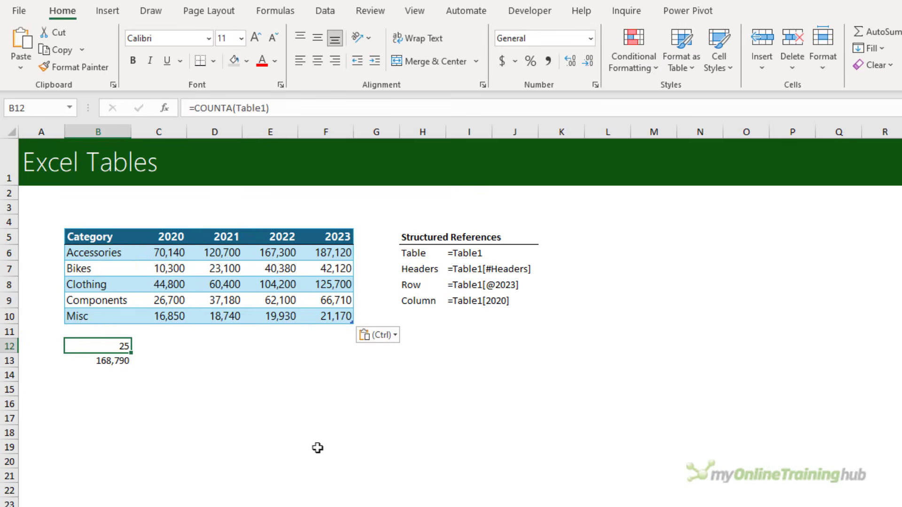
key(F2)
key(Escape)
click(125, 367)
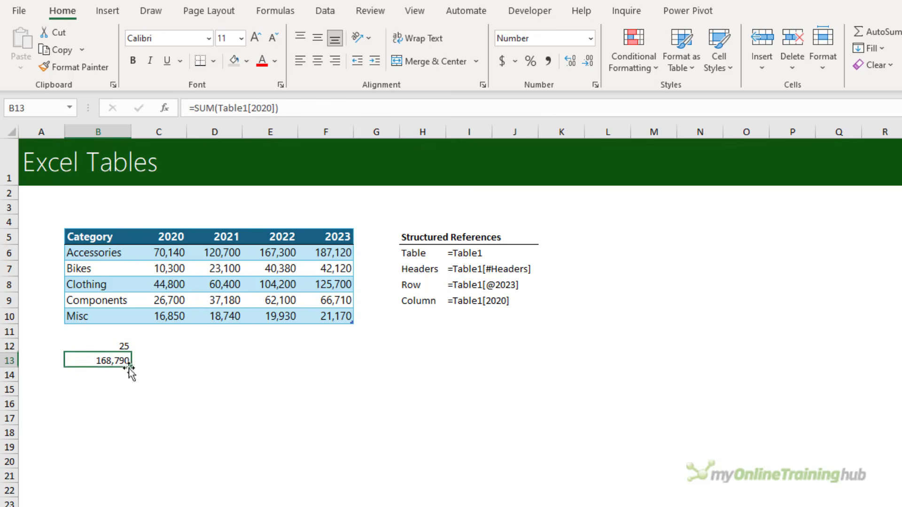
key(F2)
key(Escape)
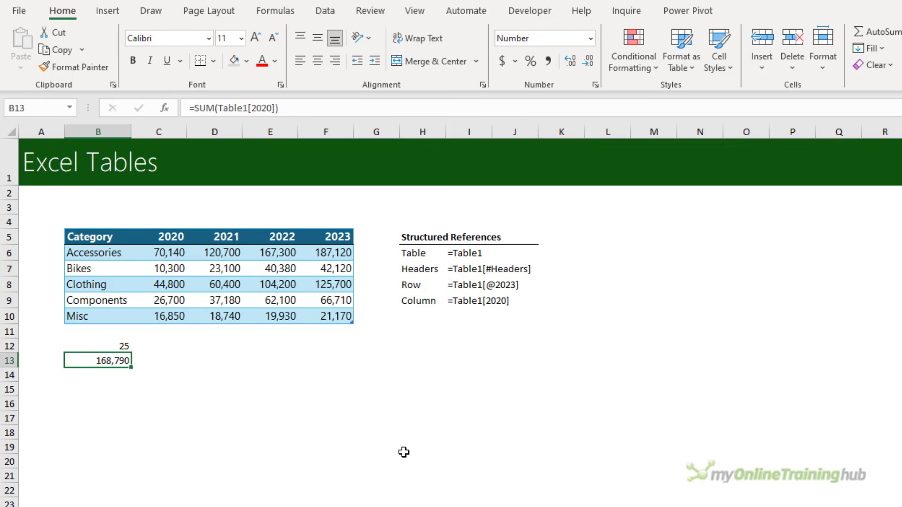